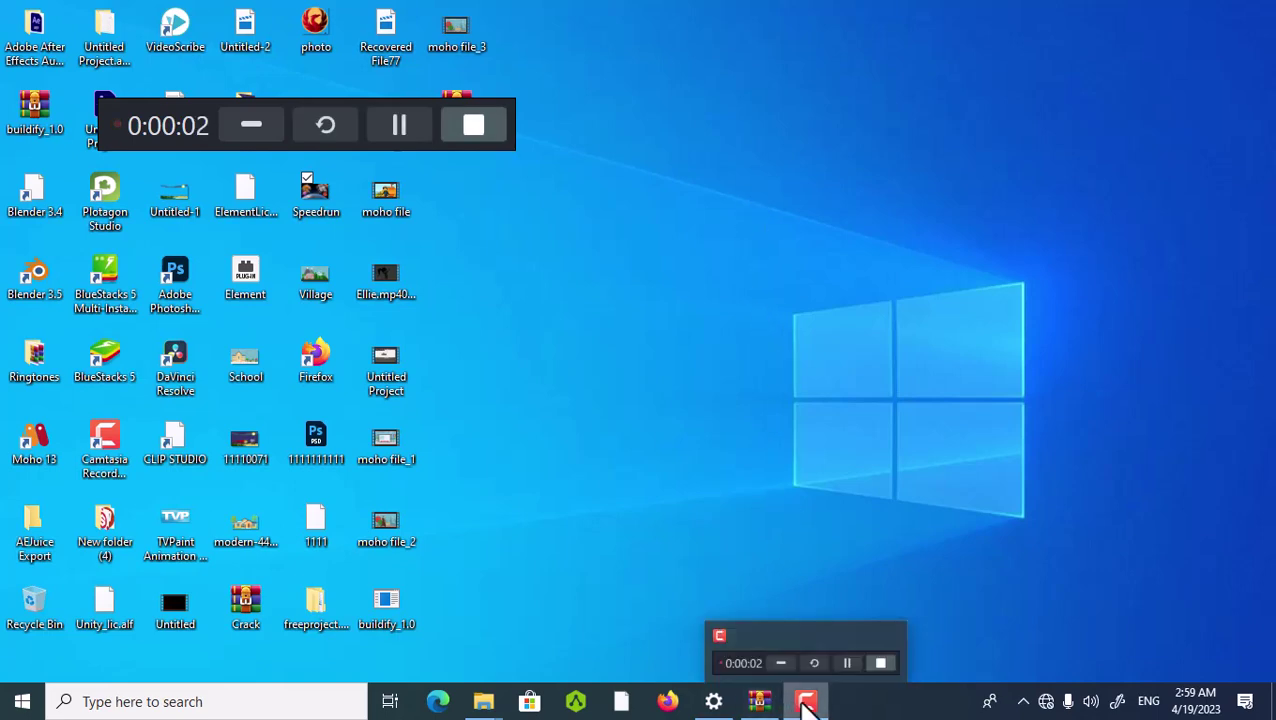
- Launch Blender 3.5 from the Recently added list in the Windows Start menu
click(24, 705)
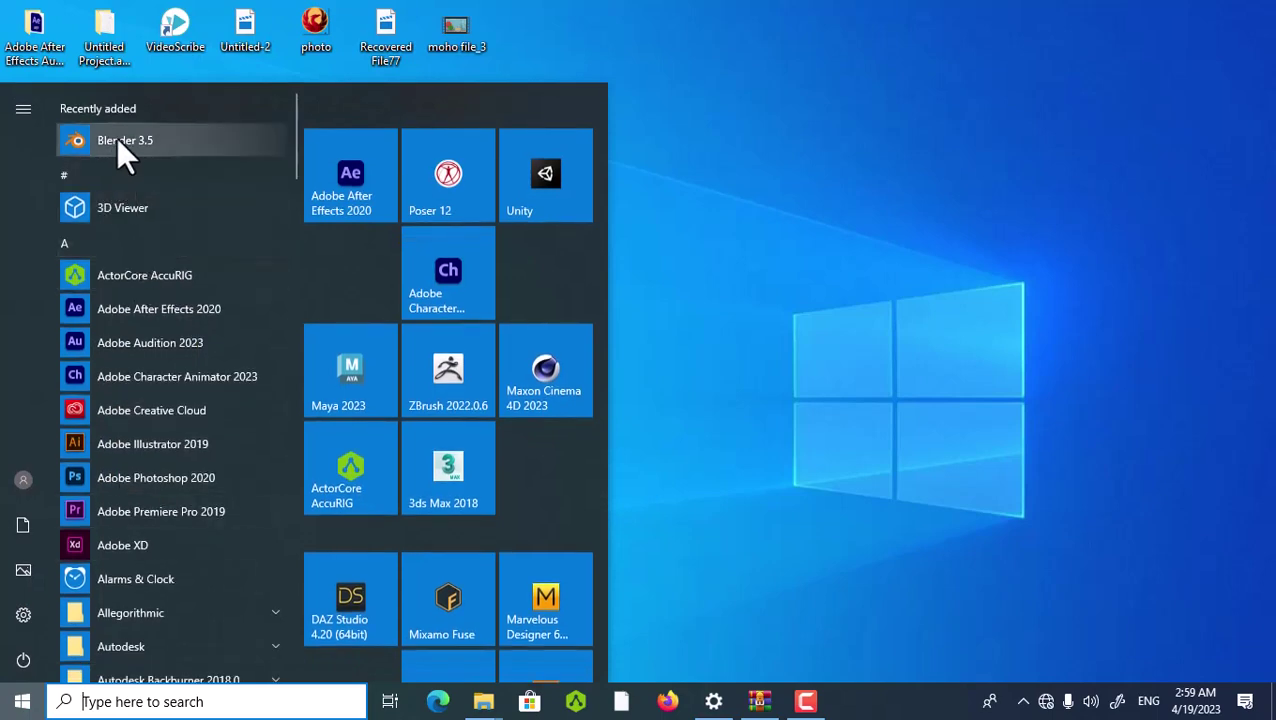
click(117, 140)
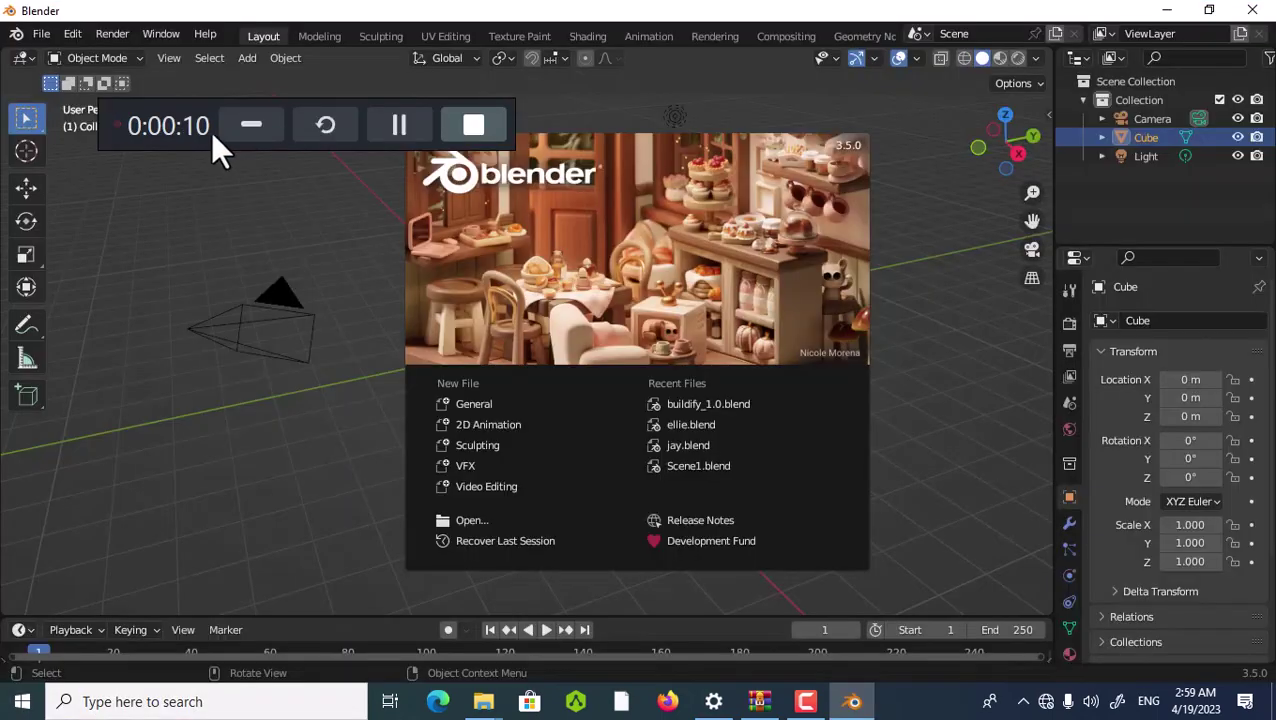
- Dismiss the splash screen and delete the default cube from the scene
click(265, 128)
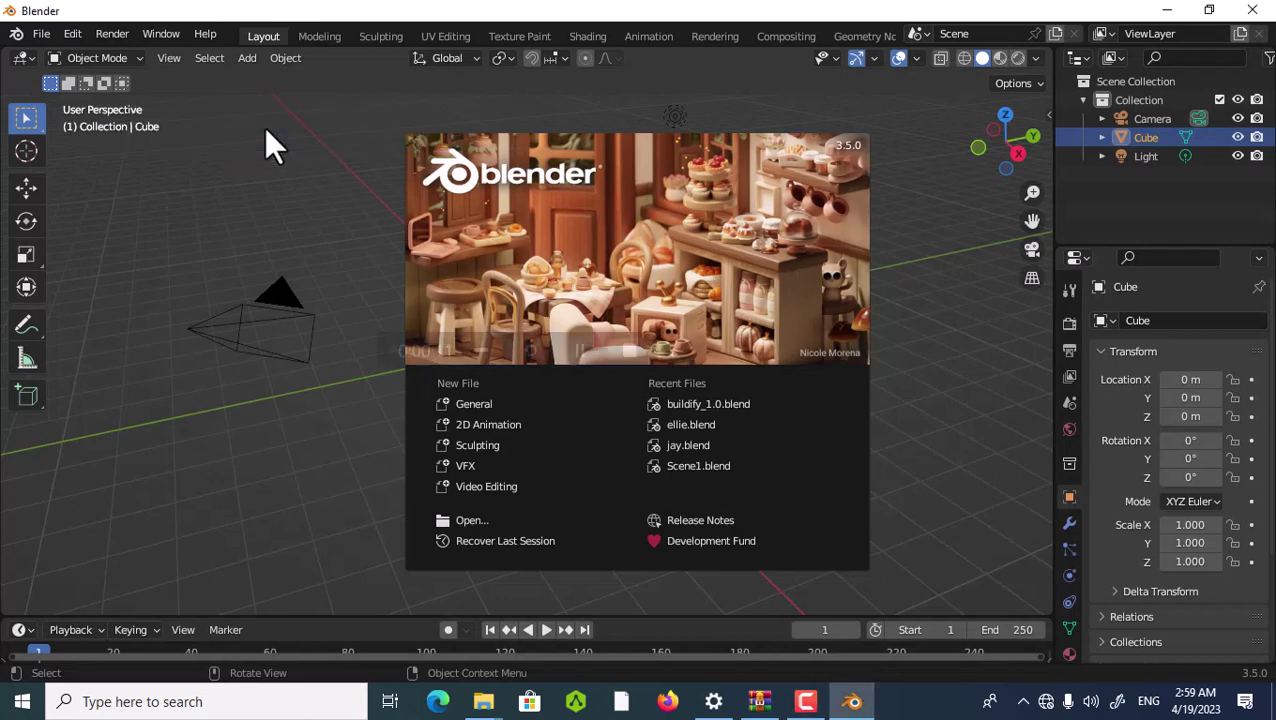
click(261, 411)
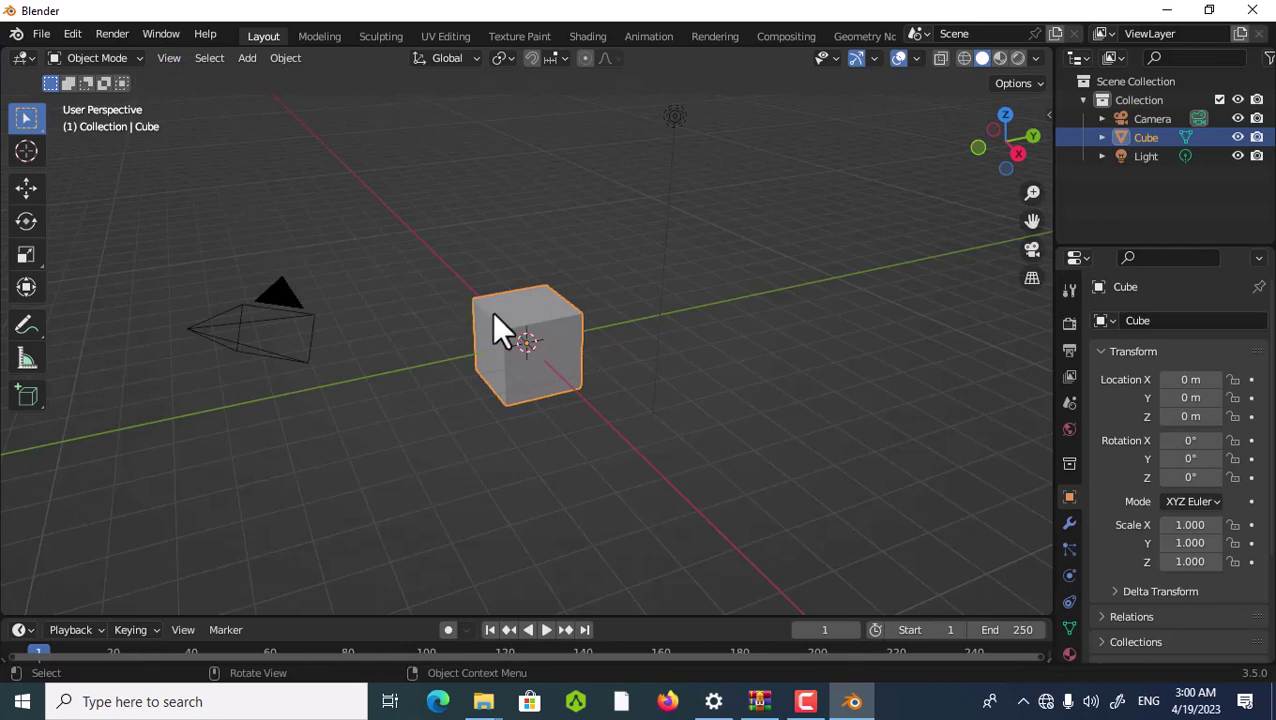
key(Delete)
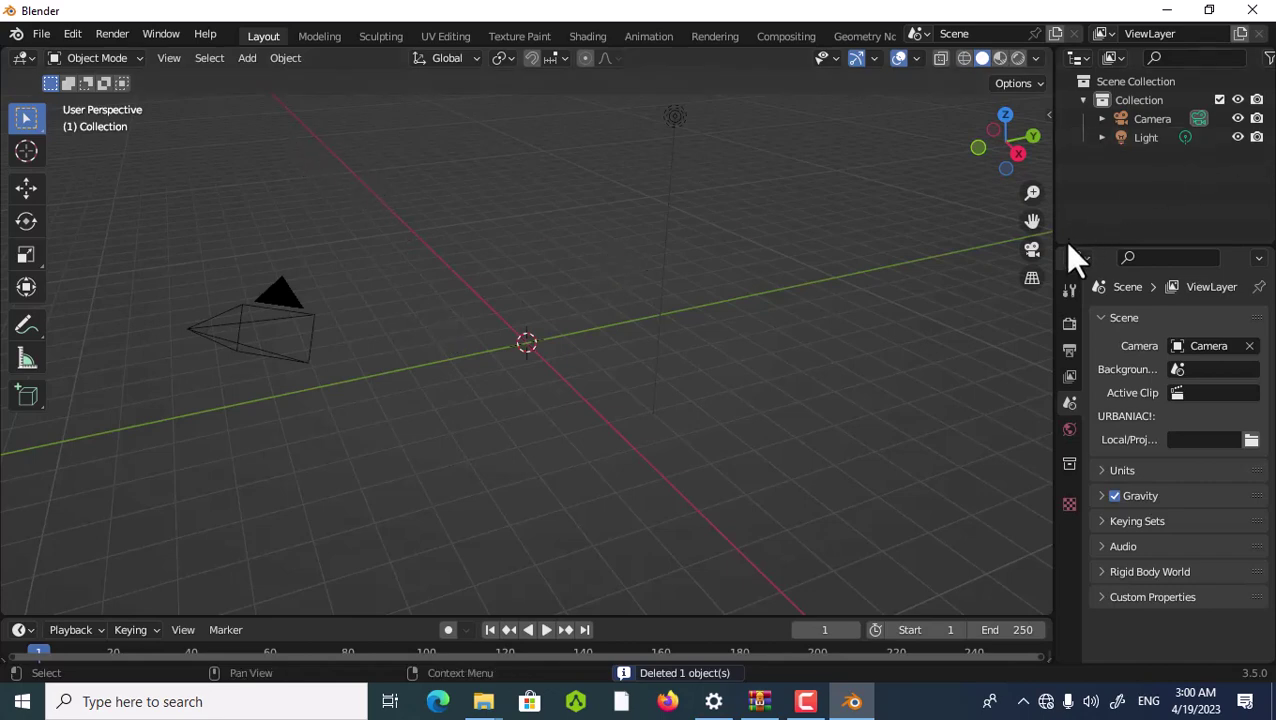
- Switch to the Shading workspace and set the node editor to the World shader
click(590, 36)
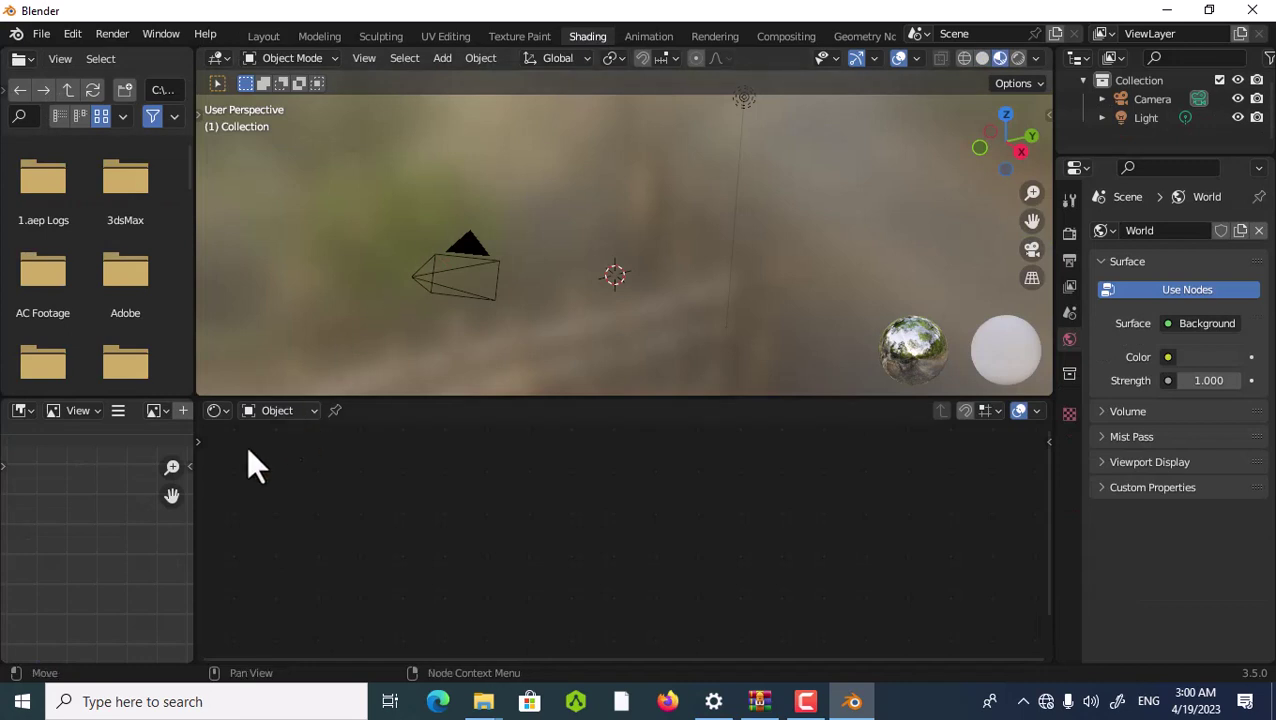
click(268, 410)
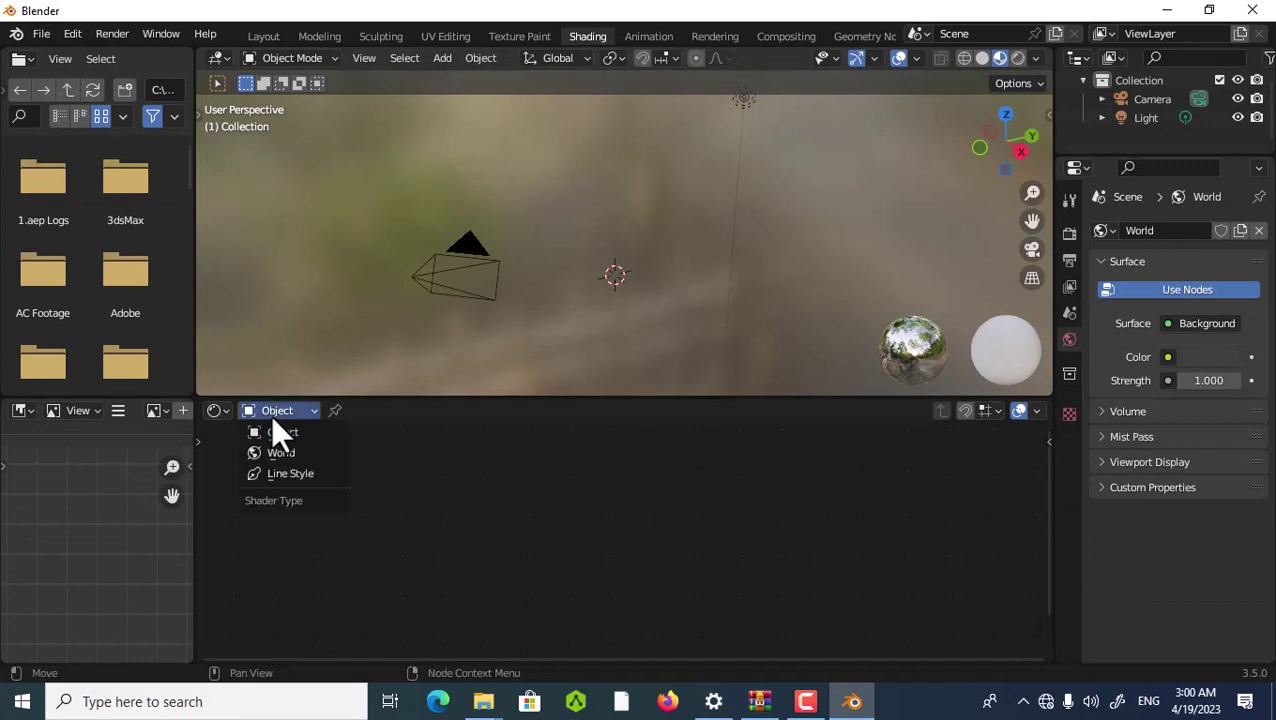
click(285, 449)
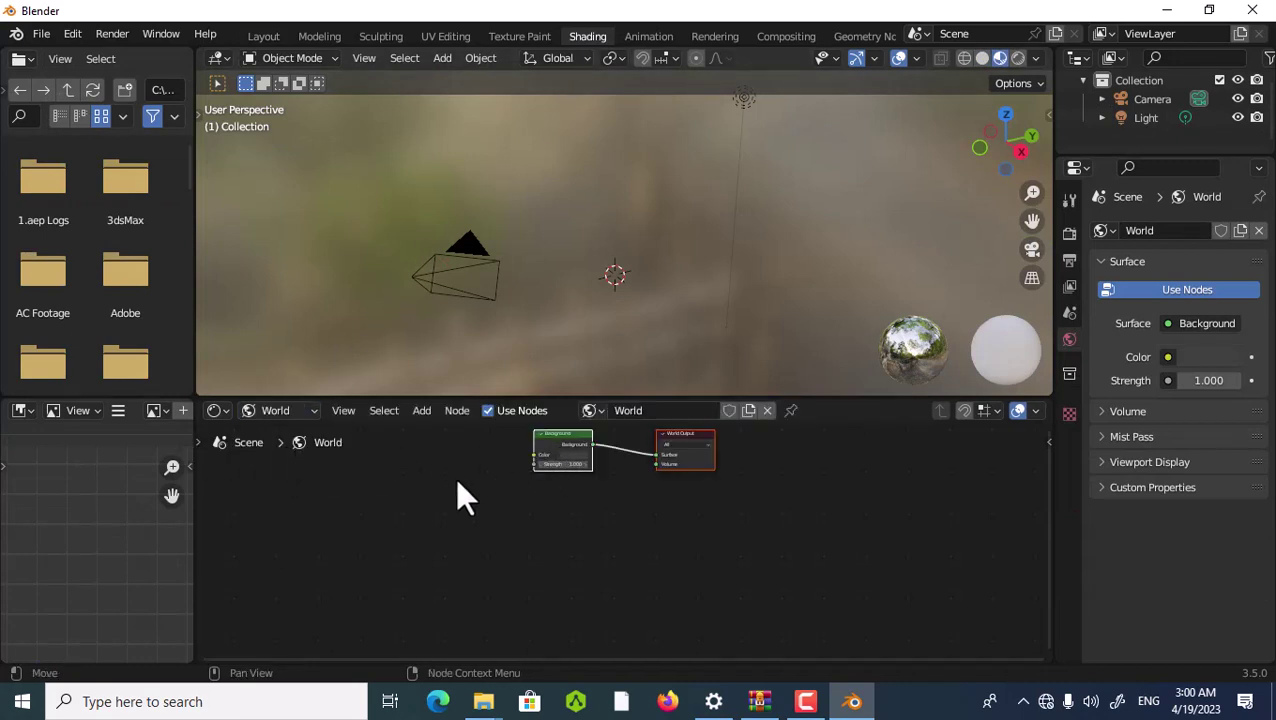
scroll(455, 483, down, 1)
scroll(455, 483, up, 2)
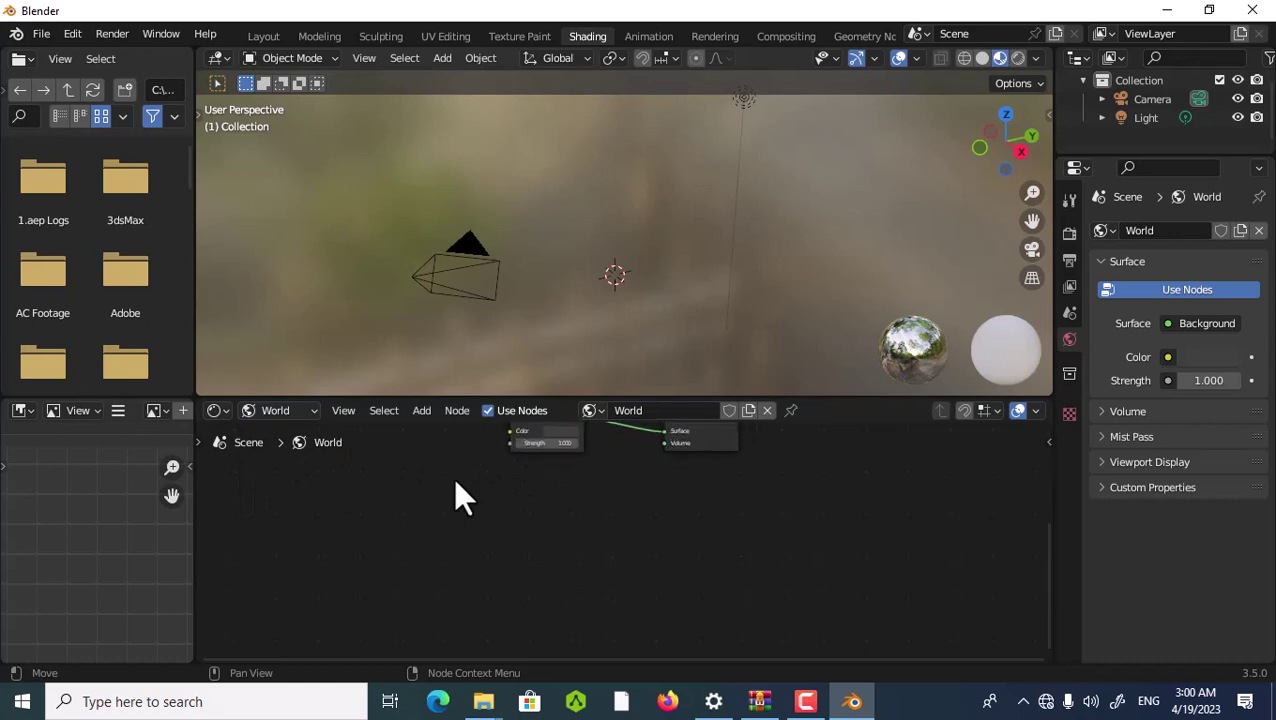
scroll(507, 465, down, 2)
scroll(507, 465, up, 1)
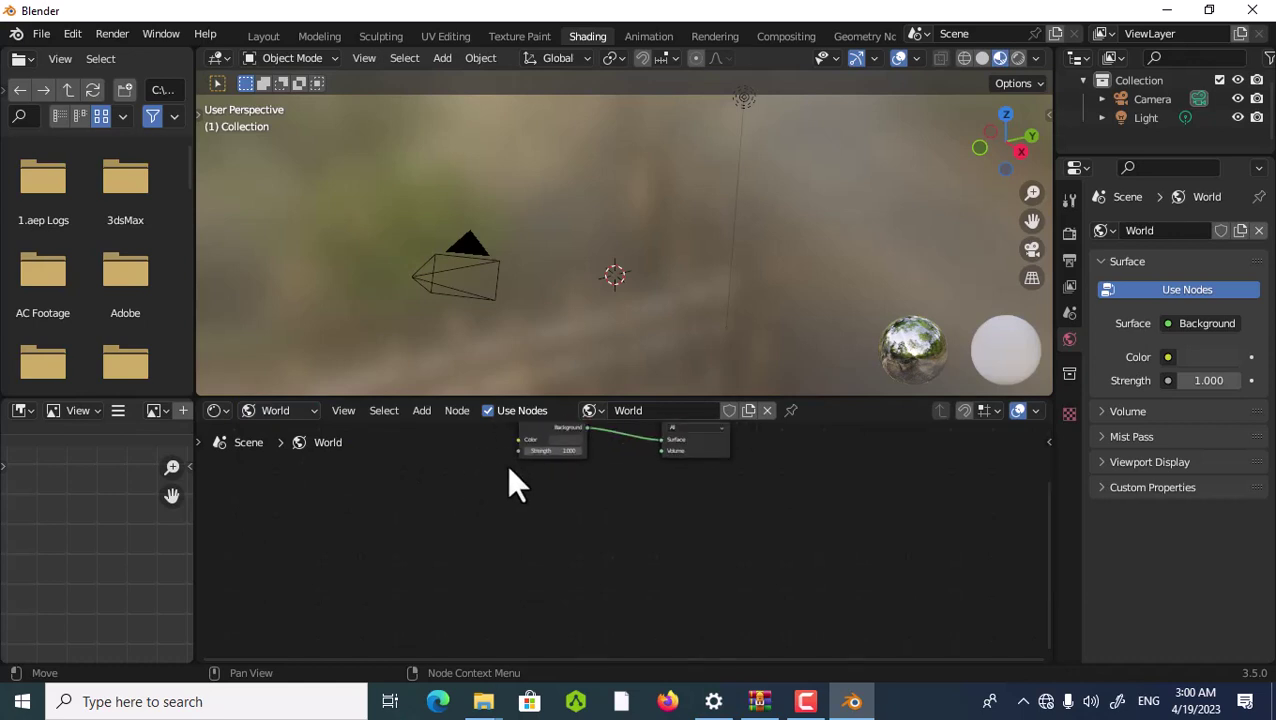
scroll(508, 470, down, 1)
- Add an Environment Texture node feeding the Background colour and browse for its image
click(418, 410)
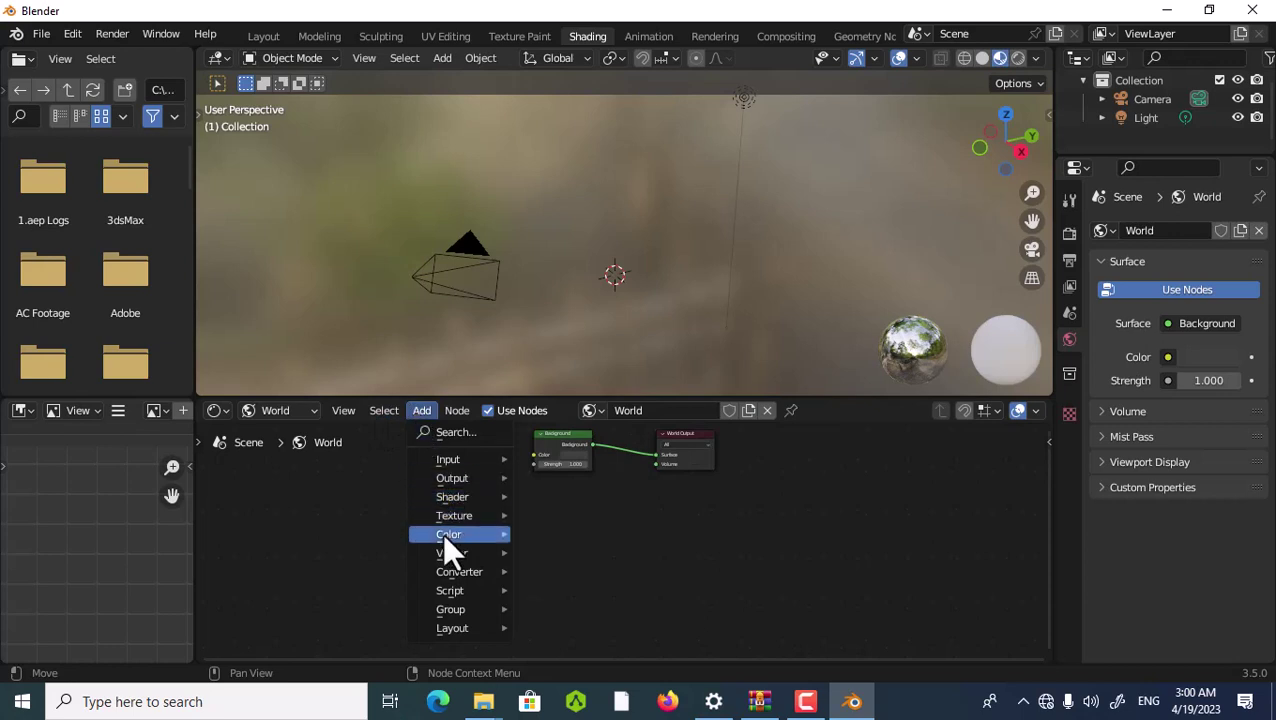
mouse_move(454, 515)
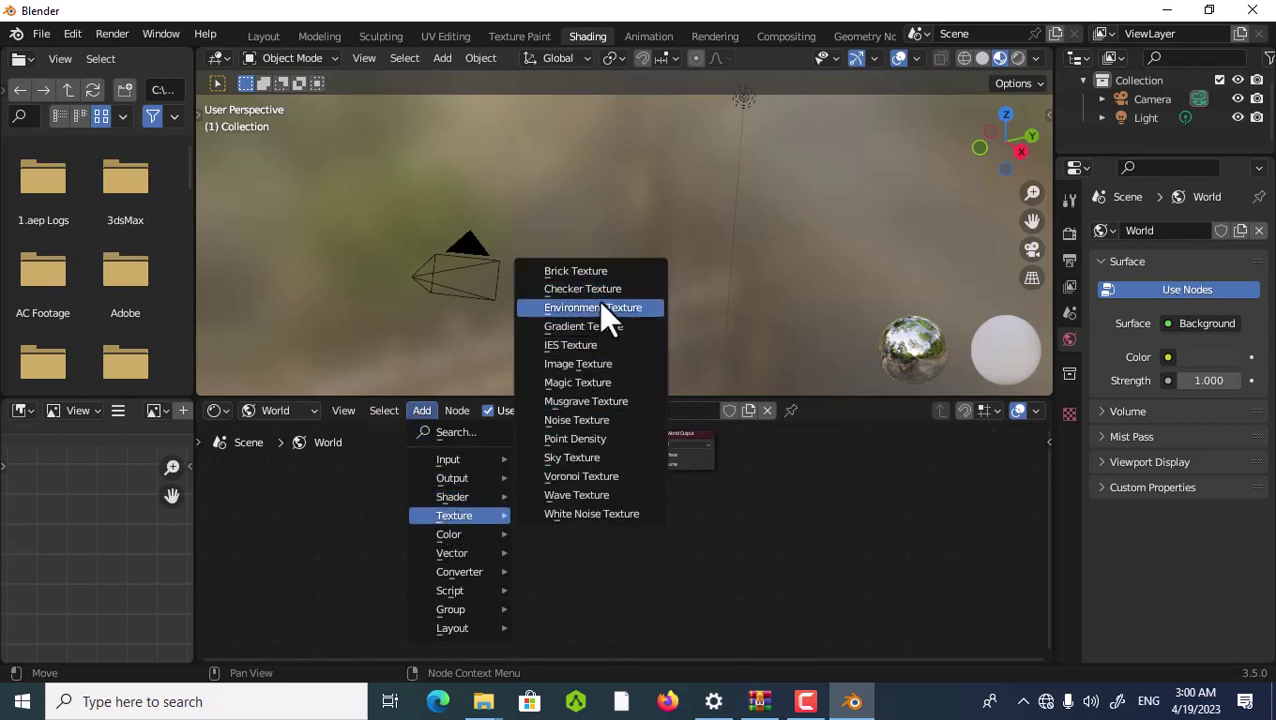
click(595, 304)
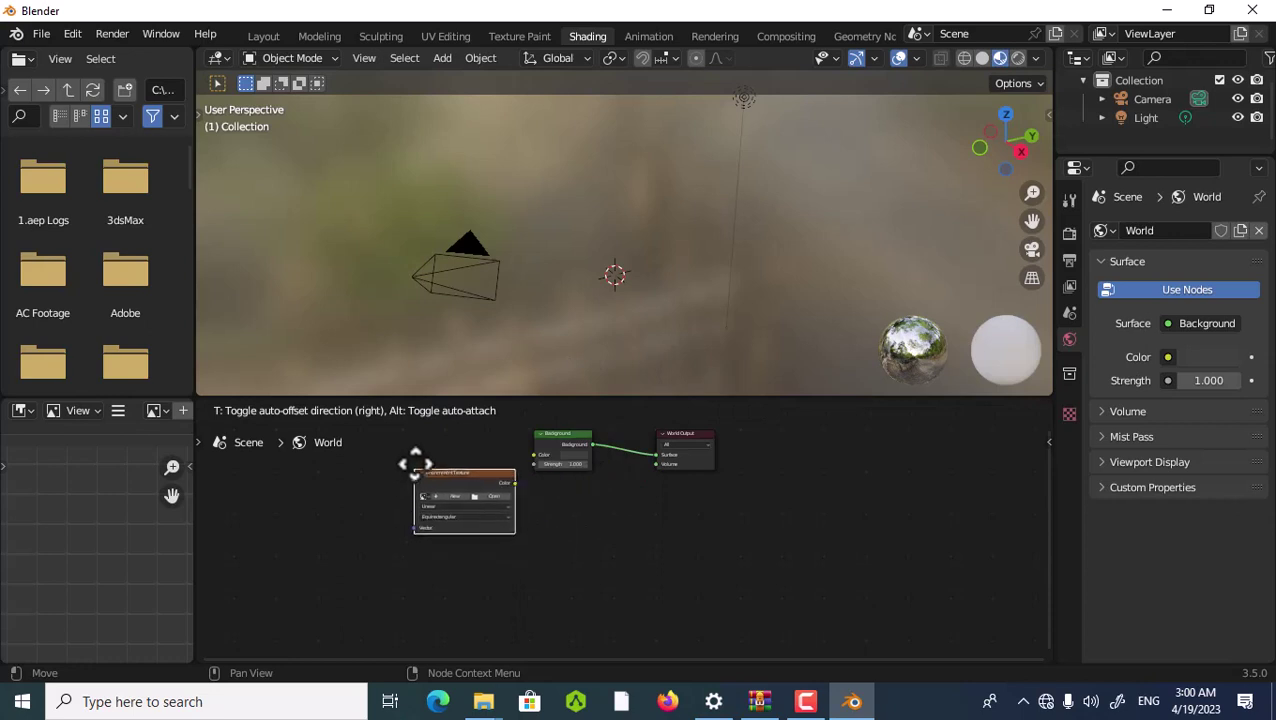
click(410, 448)
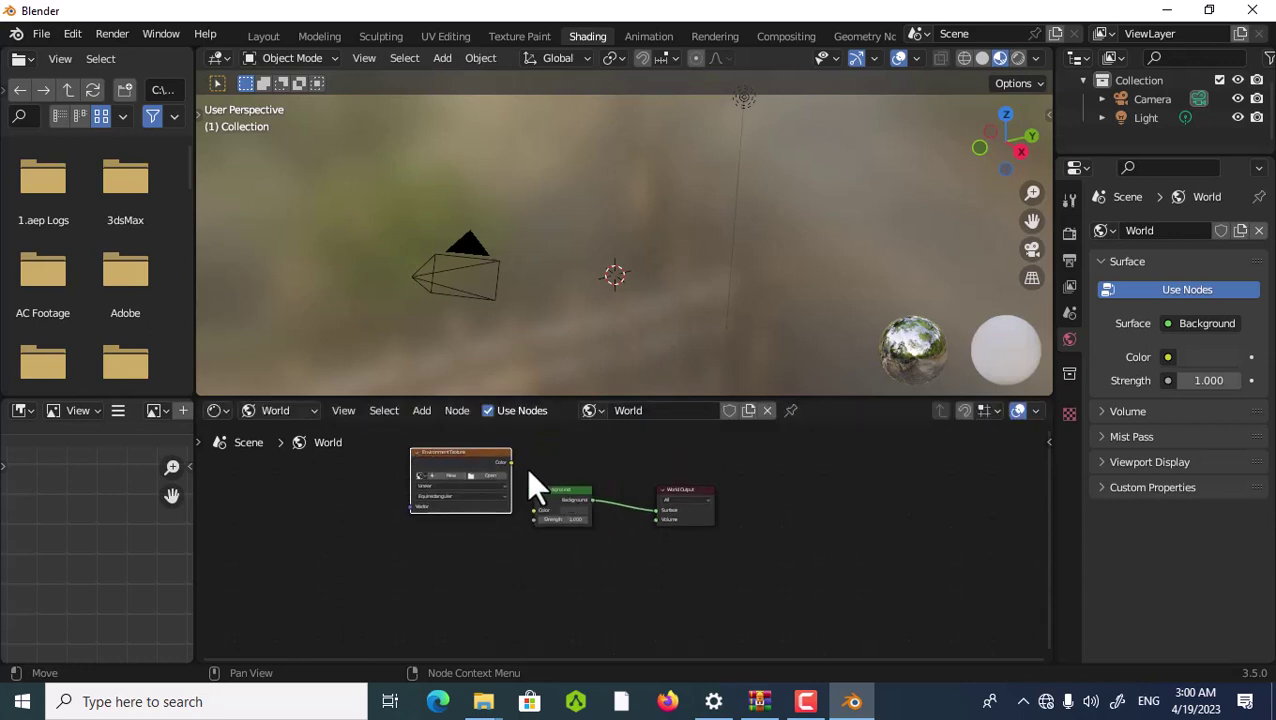
drag(512, 463, 528, 502)
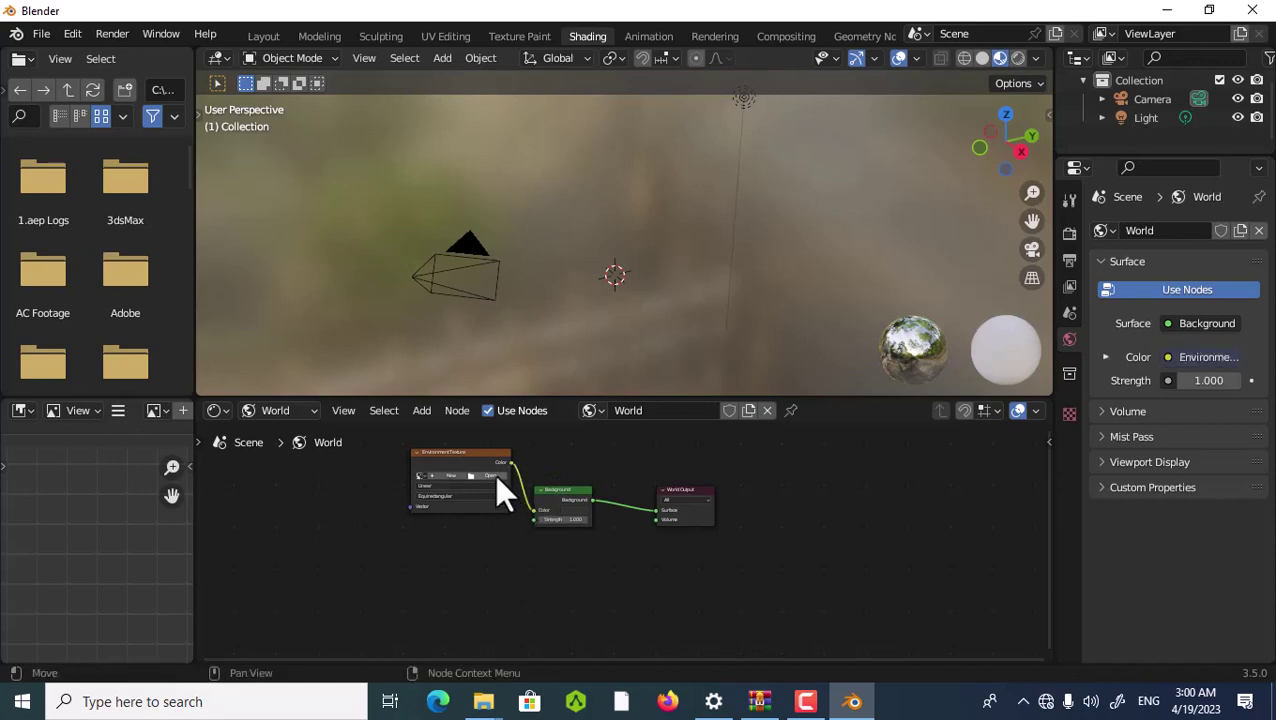
click(494, 474)
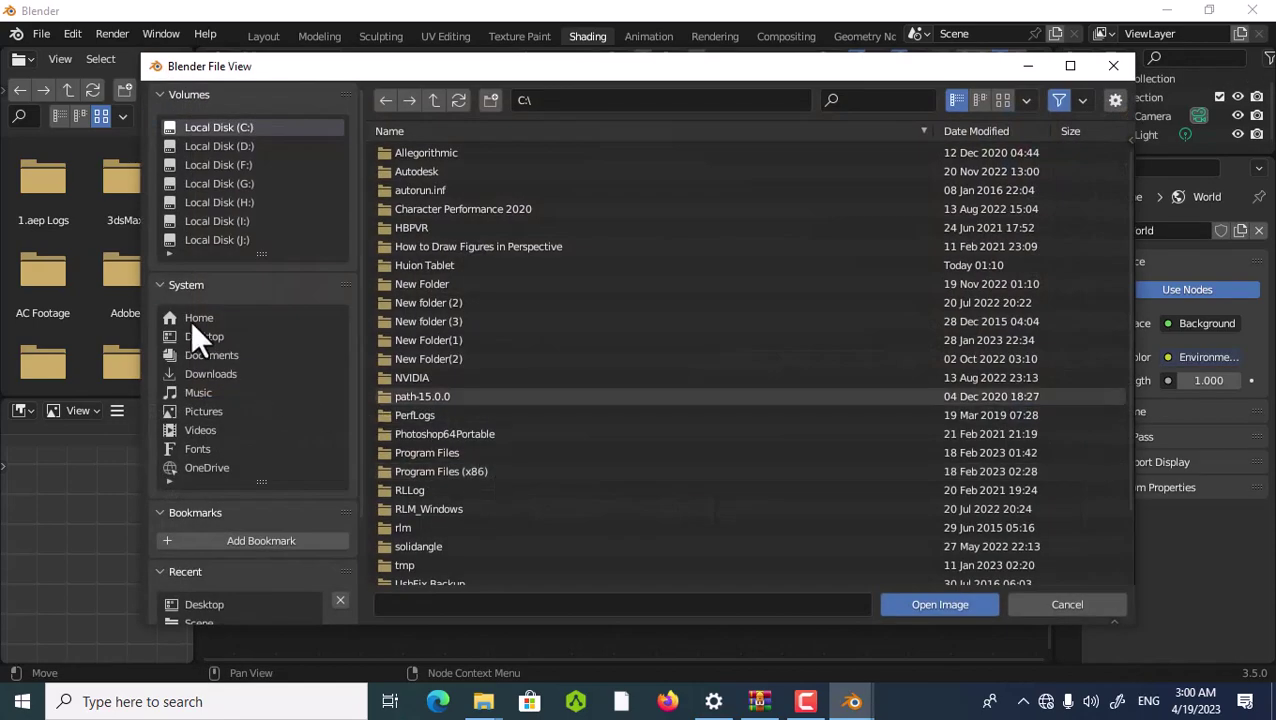
- Load Speedrun.jpg from the Desktop into the Environment Texture node
click(195, 336)
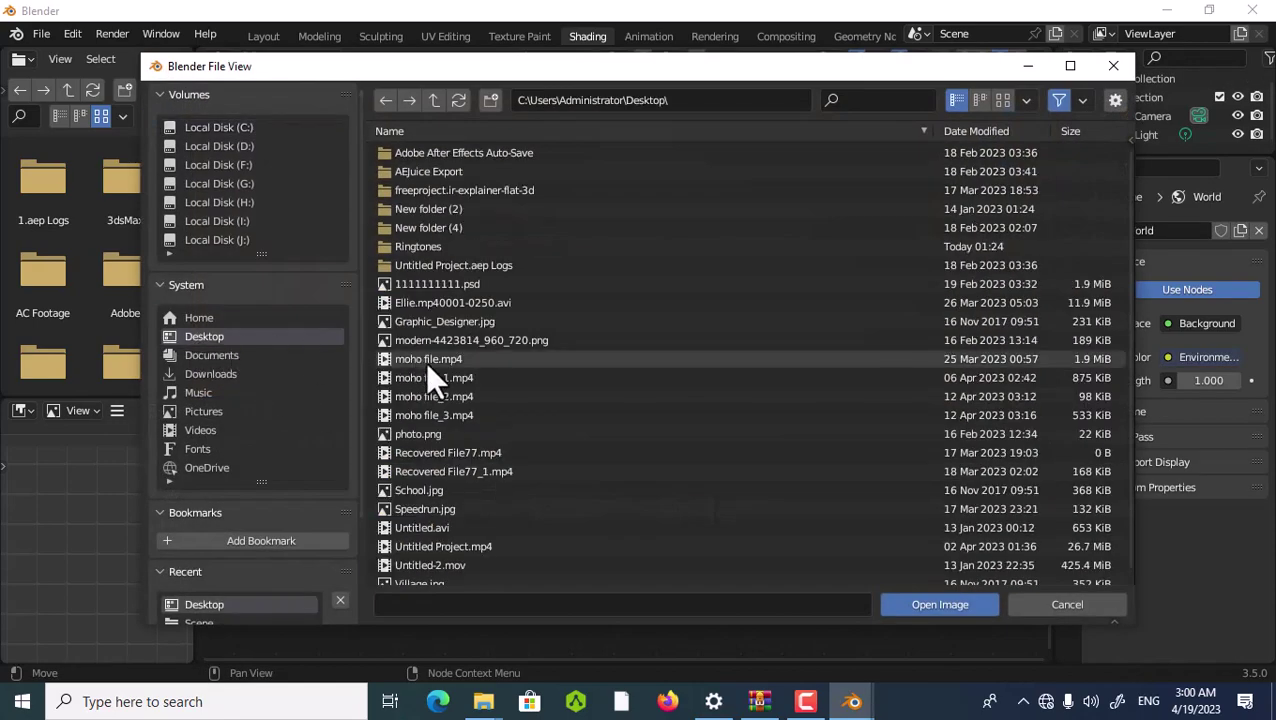
scroll(440, 470, down, 1)
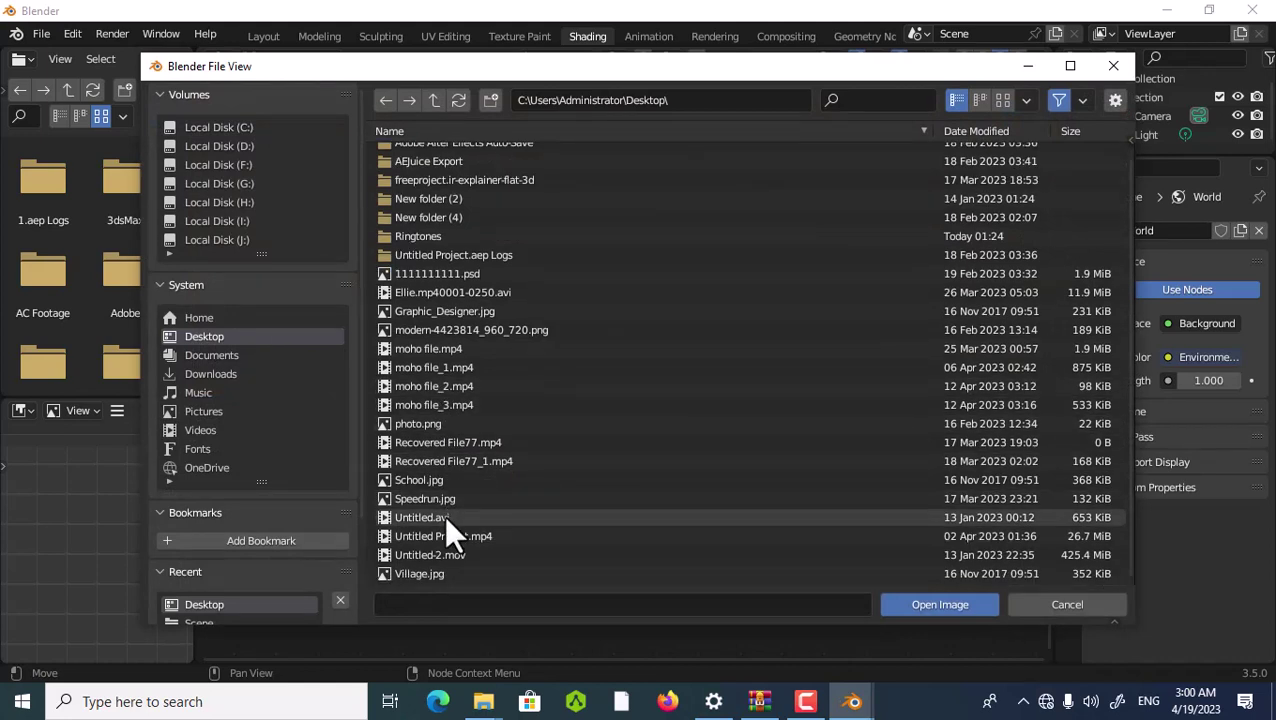
scroll(446, 518, up, 1)
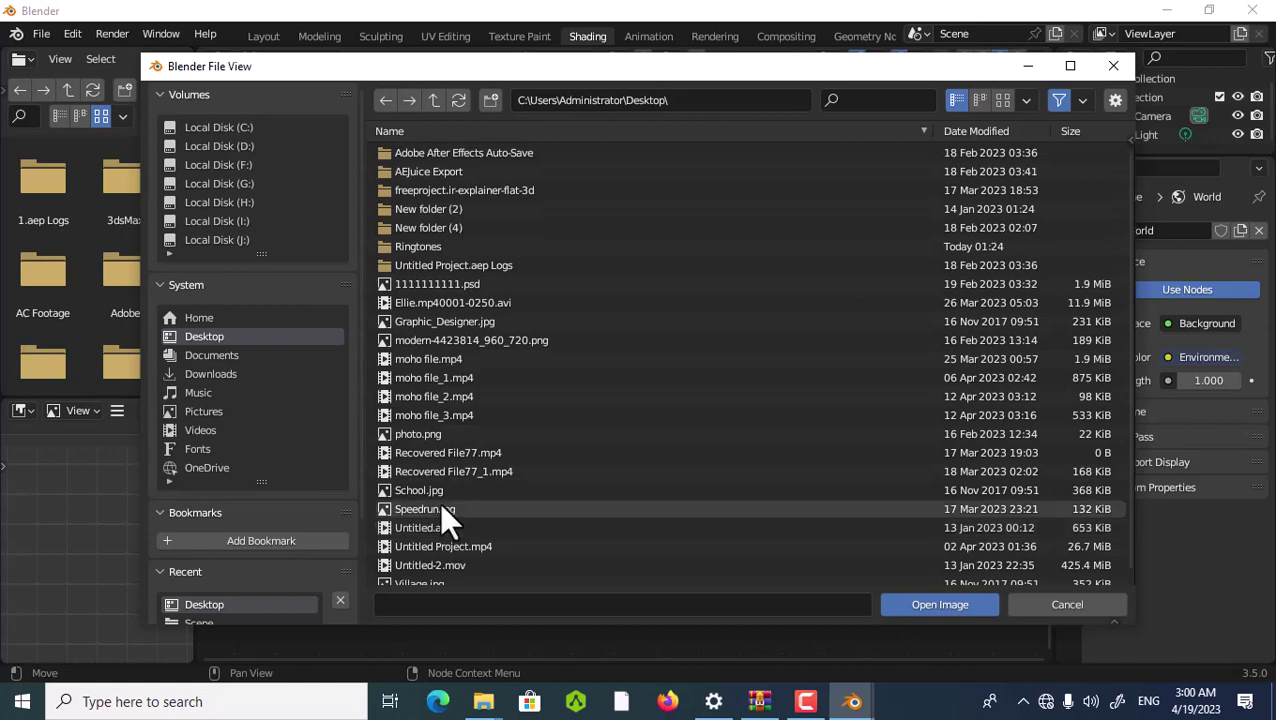
double_click(440, 502)
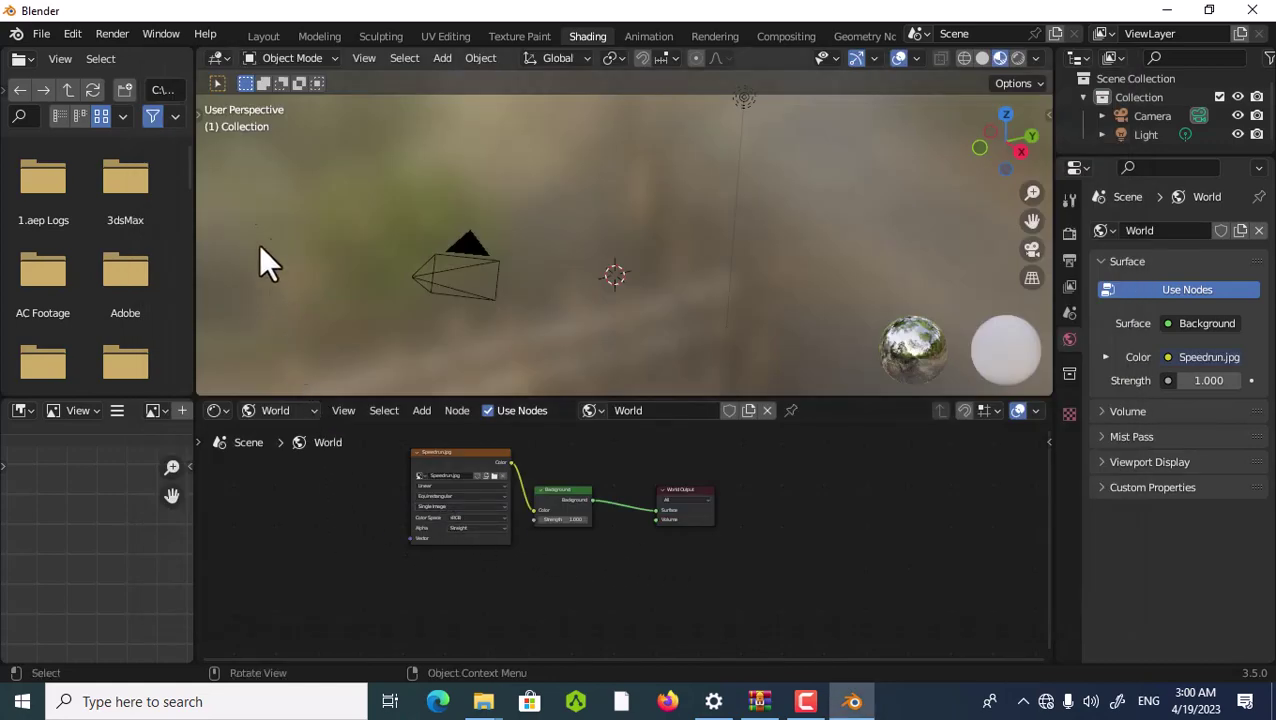
- Return to the Layout workspace and orbit the view around the empty scene
click(265, 36)
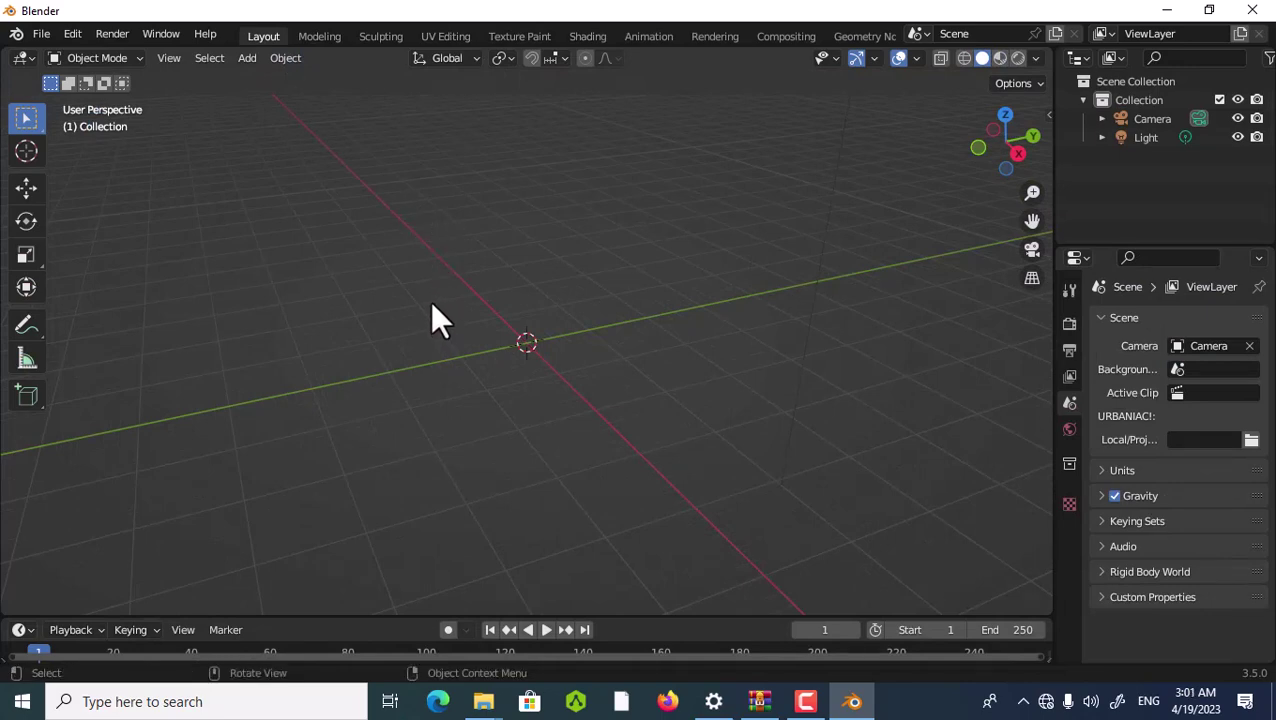
middle_drag(430, 301, 406, 247)
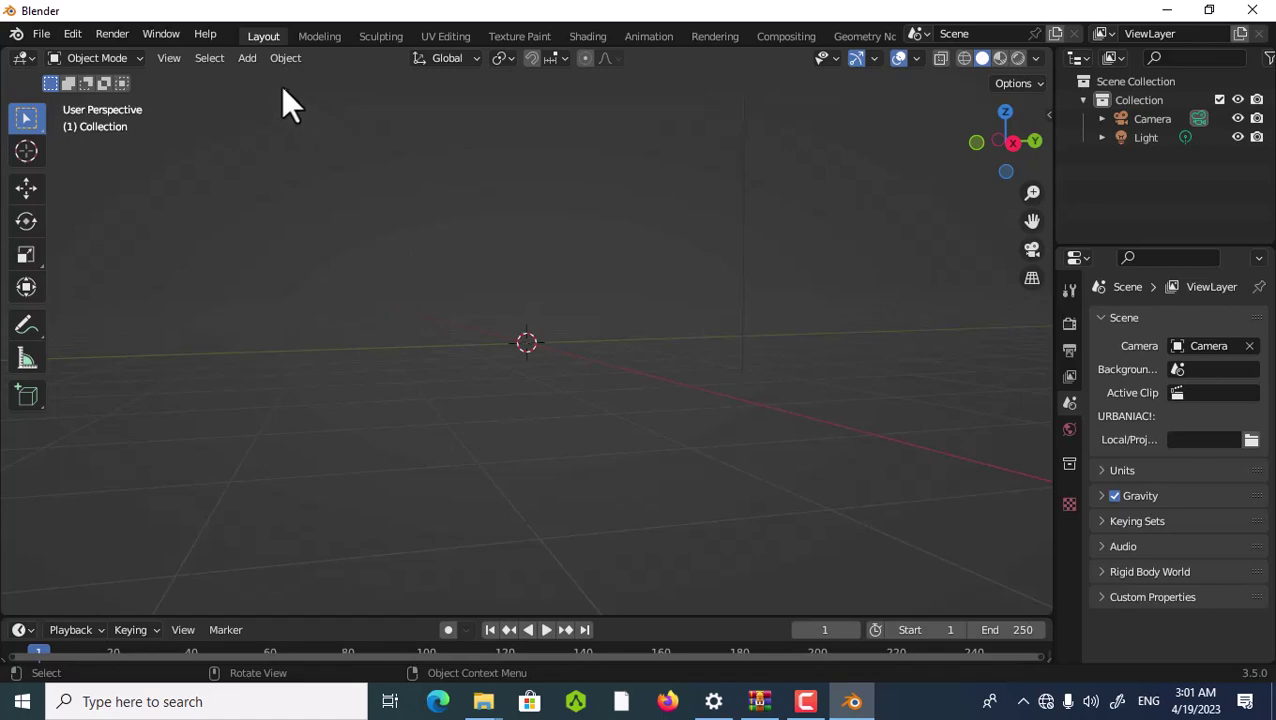
- Render a still image showing the Speedrun.jpg backdrop, then close the render window
click(114, 40)
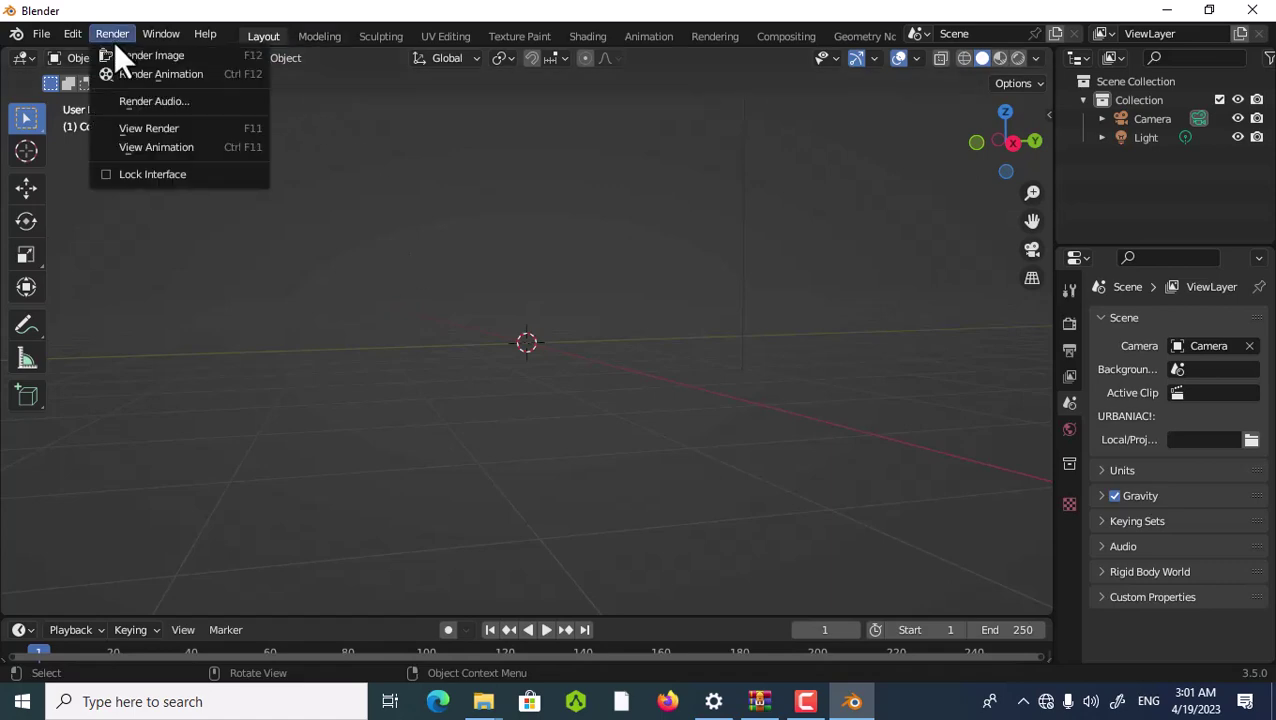
click(116, 55)
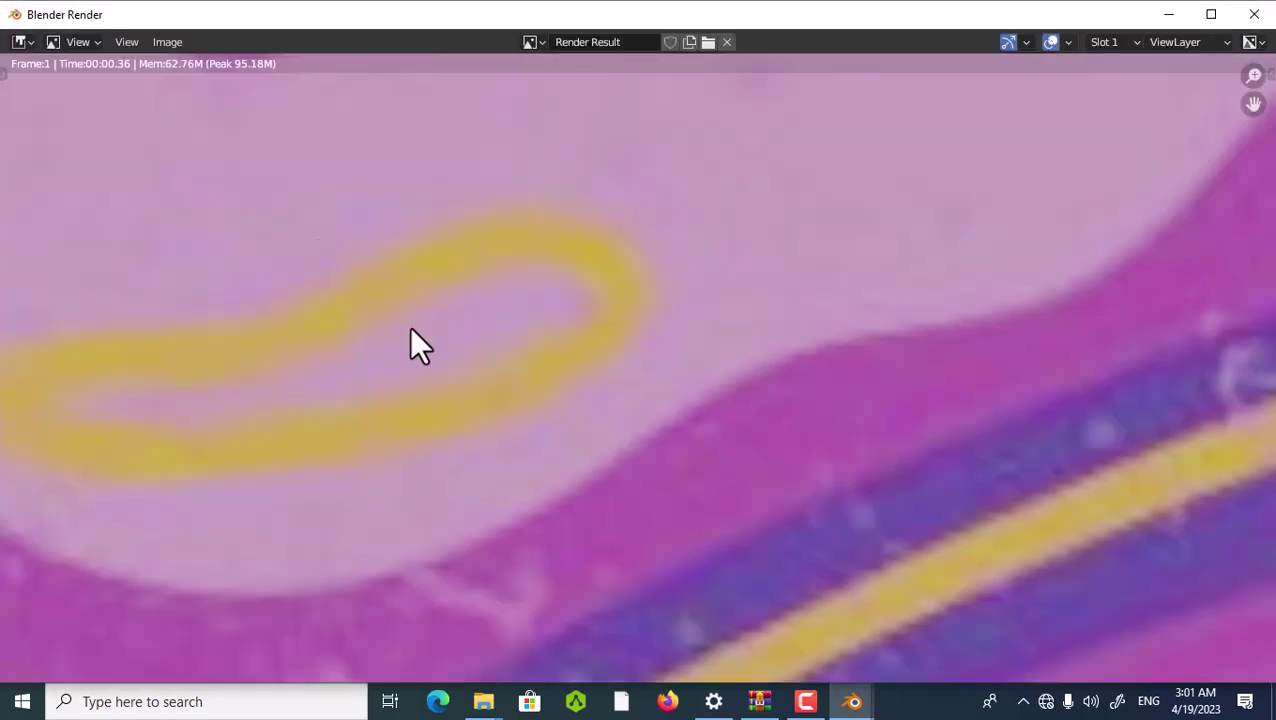
scroll(573, 433, down, 3)
scroll(666, 492, down, 1)
scroll(666, 492, down, 3)
scroll(666, 492, up, 2)
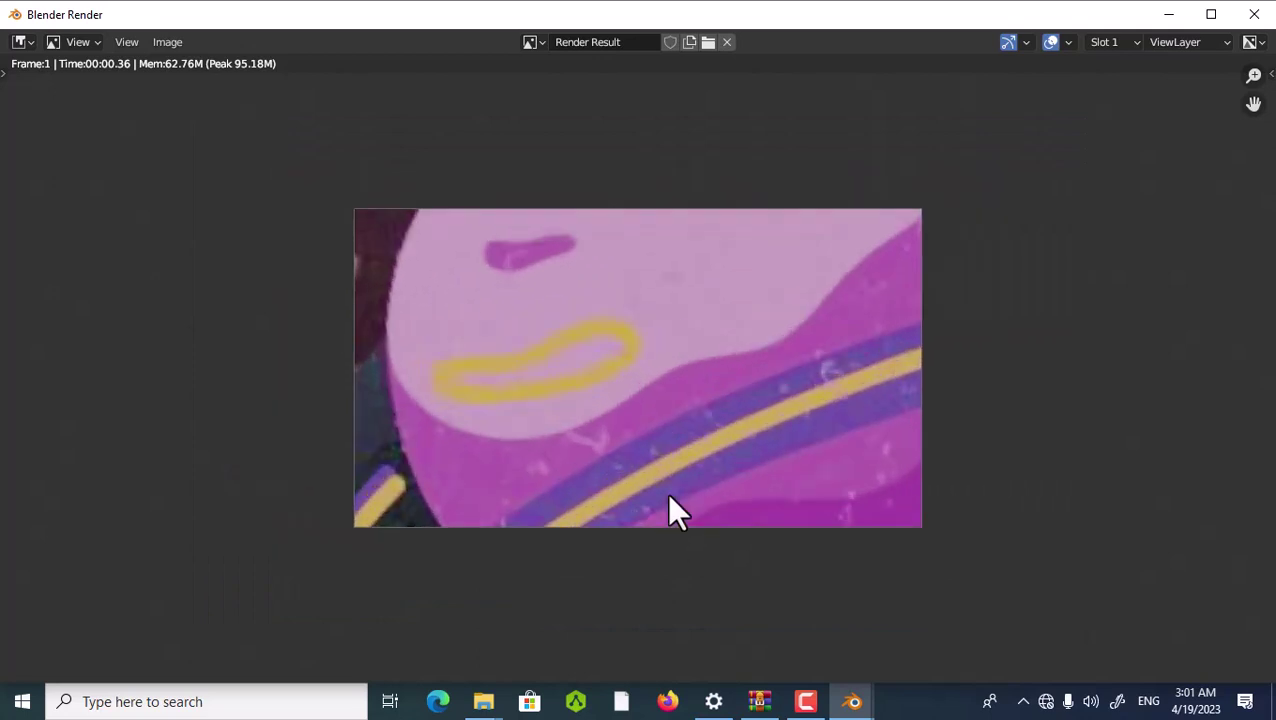
scroll(666, 492, up, 2)
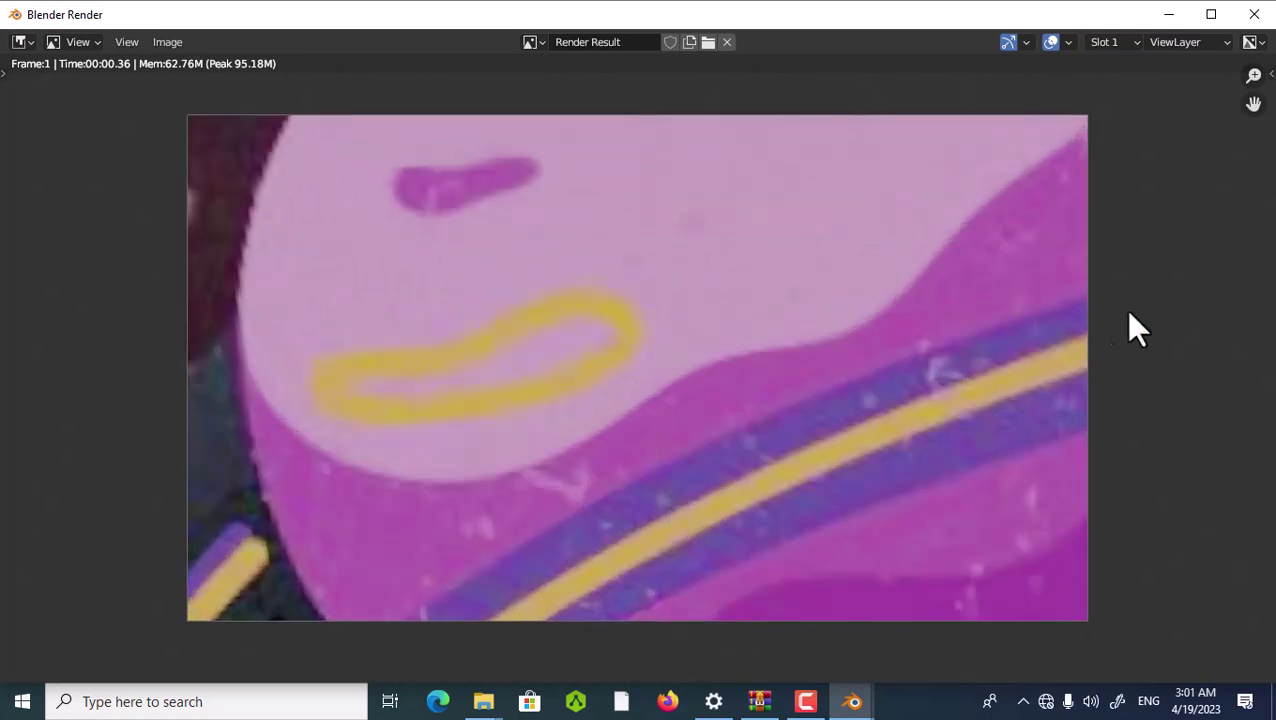
click(1254, 20)
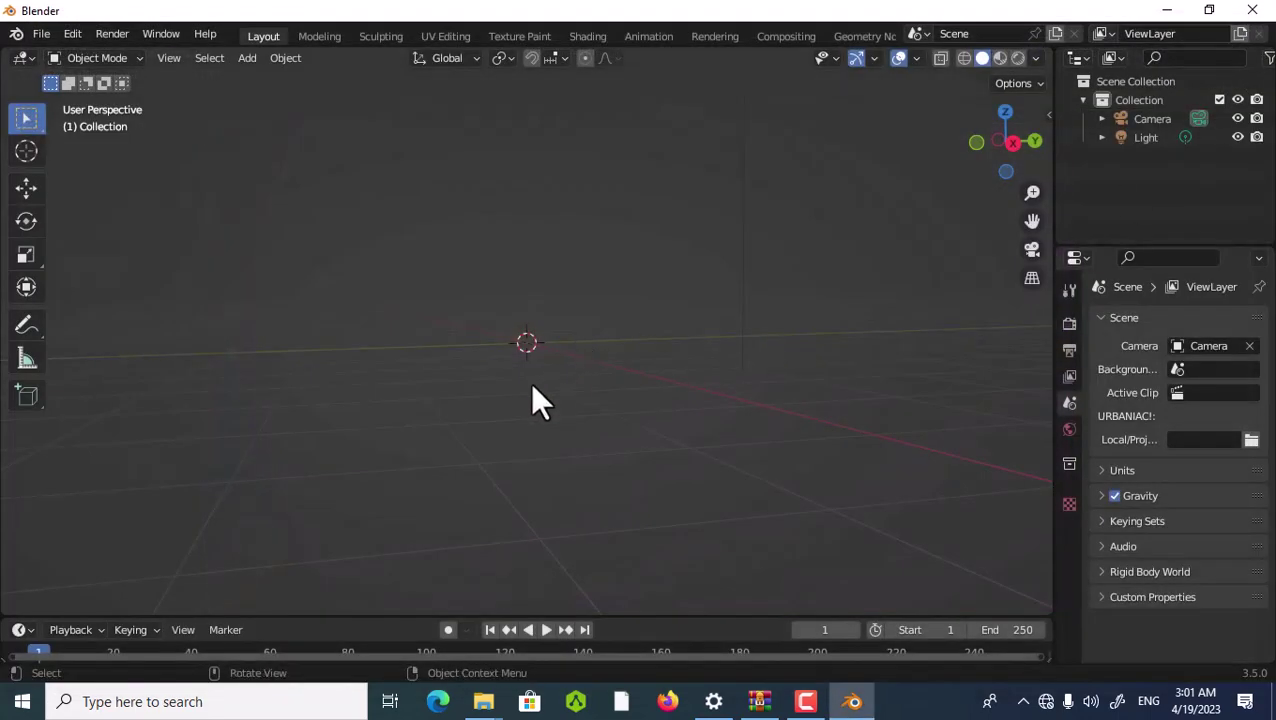
- Show the Building Tools tab in the 3D viewport's sidebar
mouse_move(535, 425)
middle_down()
mouse_move(520, 492)
mouse_move(592, 464)
mouse_move(592, 490)
middle_up()
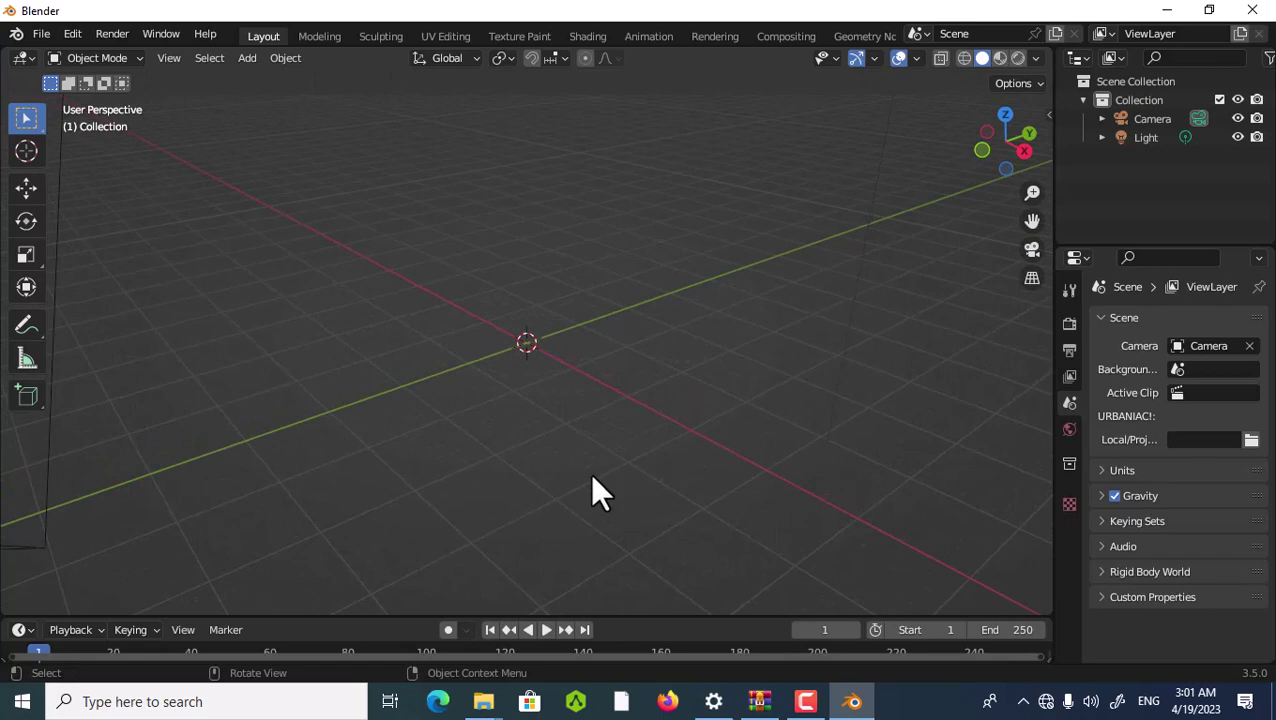
click(1049, 117)
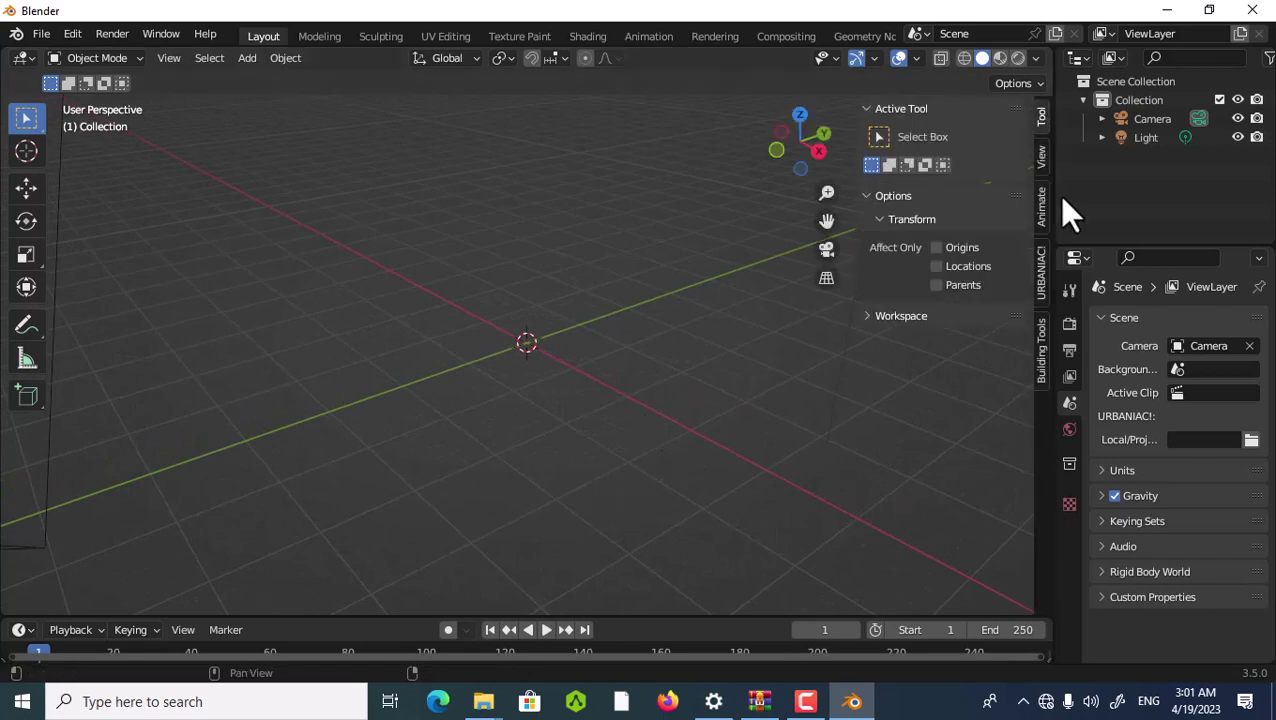
click(1042, 336)
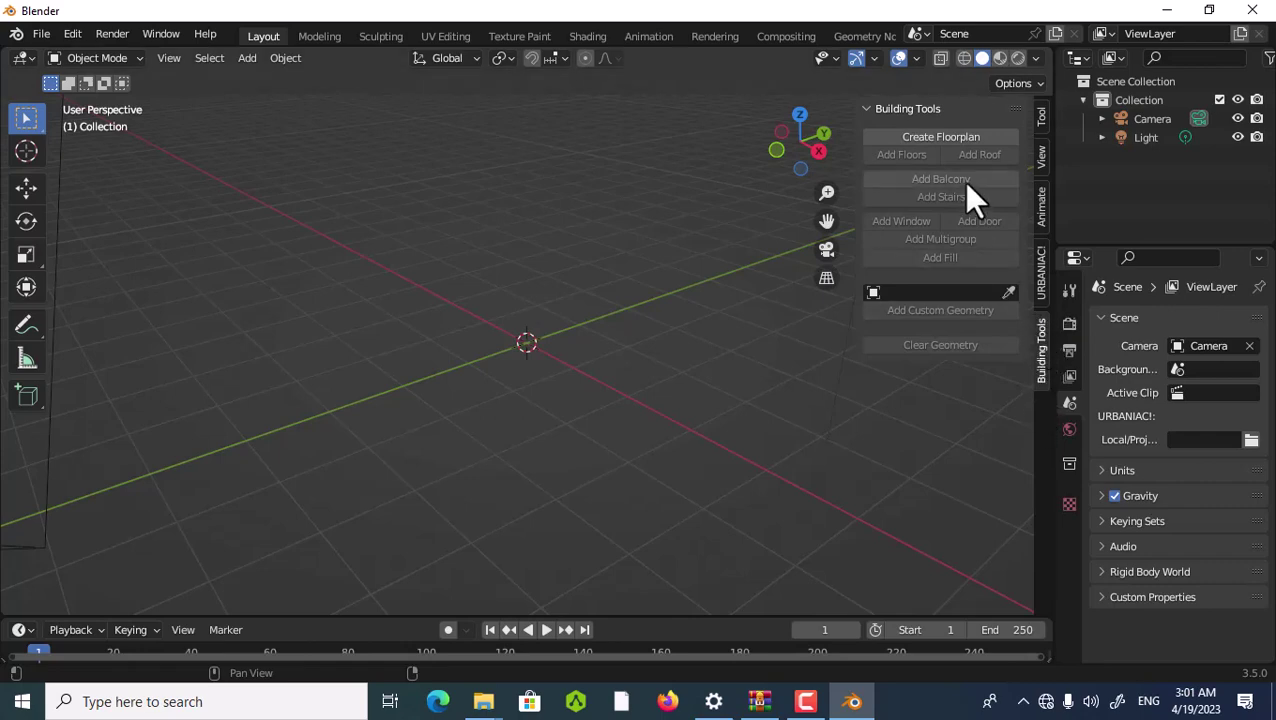
- Create floorplan building_003 with the Random shape type and seed 39
click(926, 138)
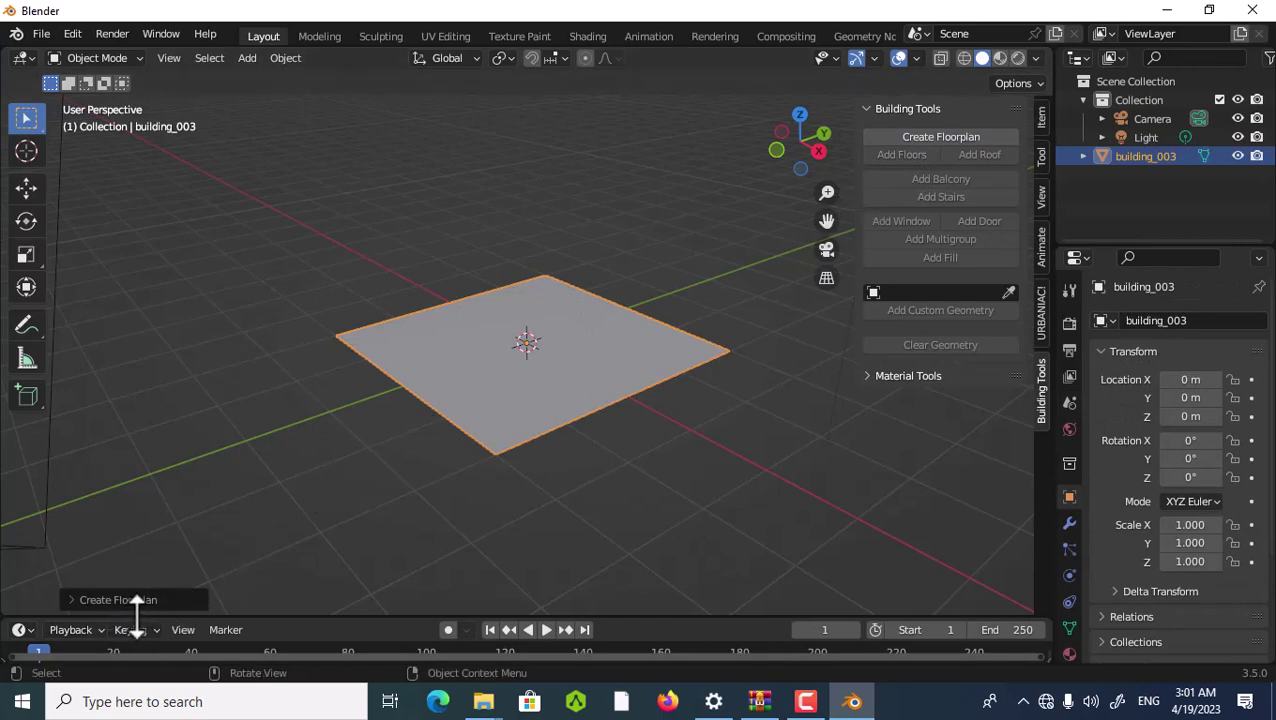
click(73, 600)
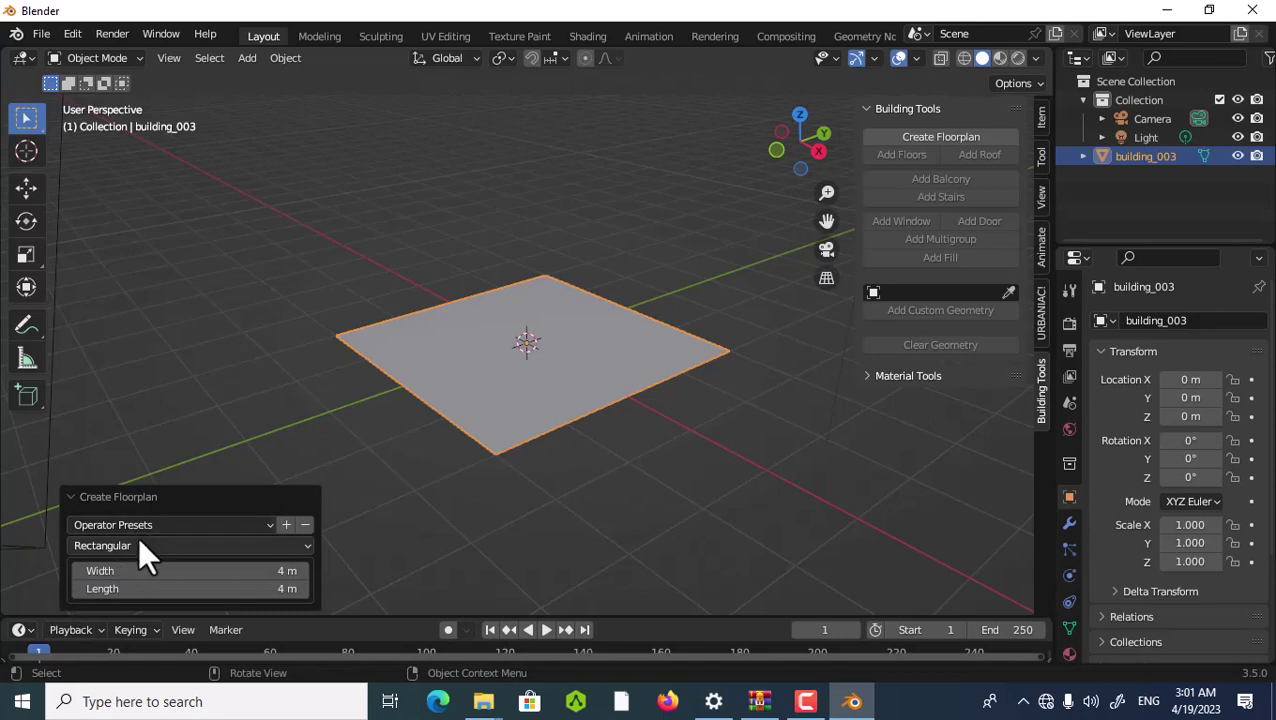
click(144, 527)
click(164, 520)
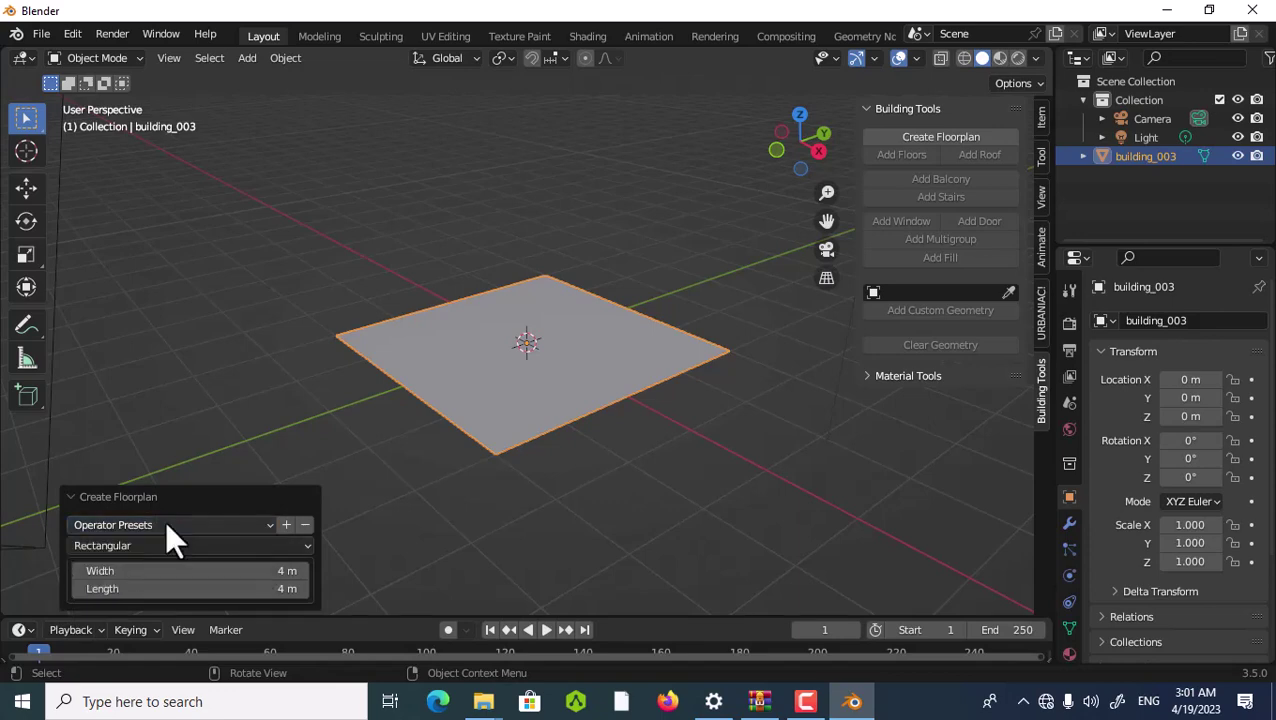
click(164, 520)
click(164, 520)
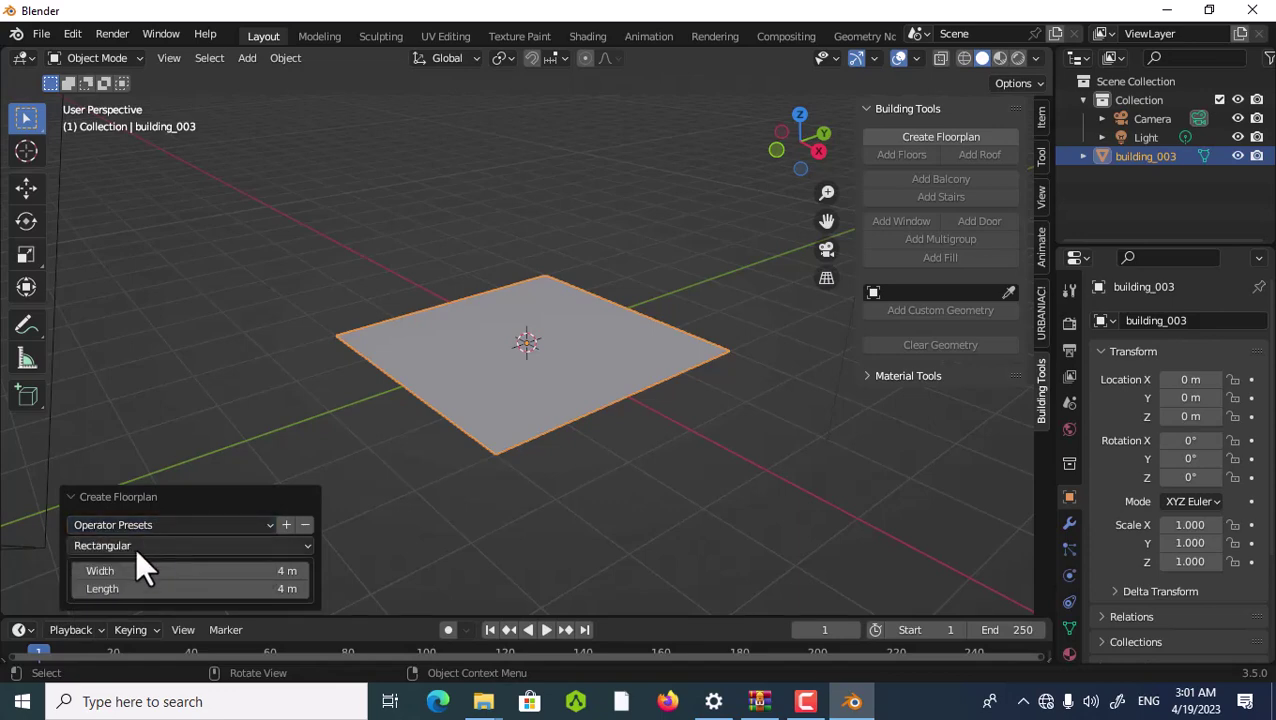
click(135, 547)
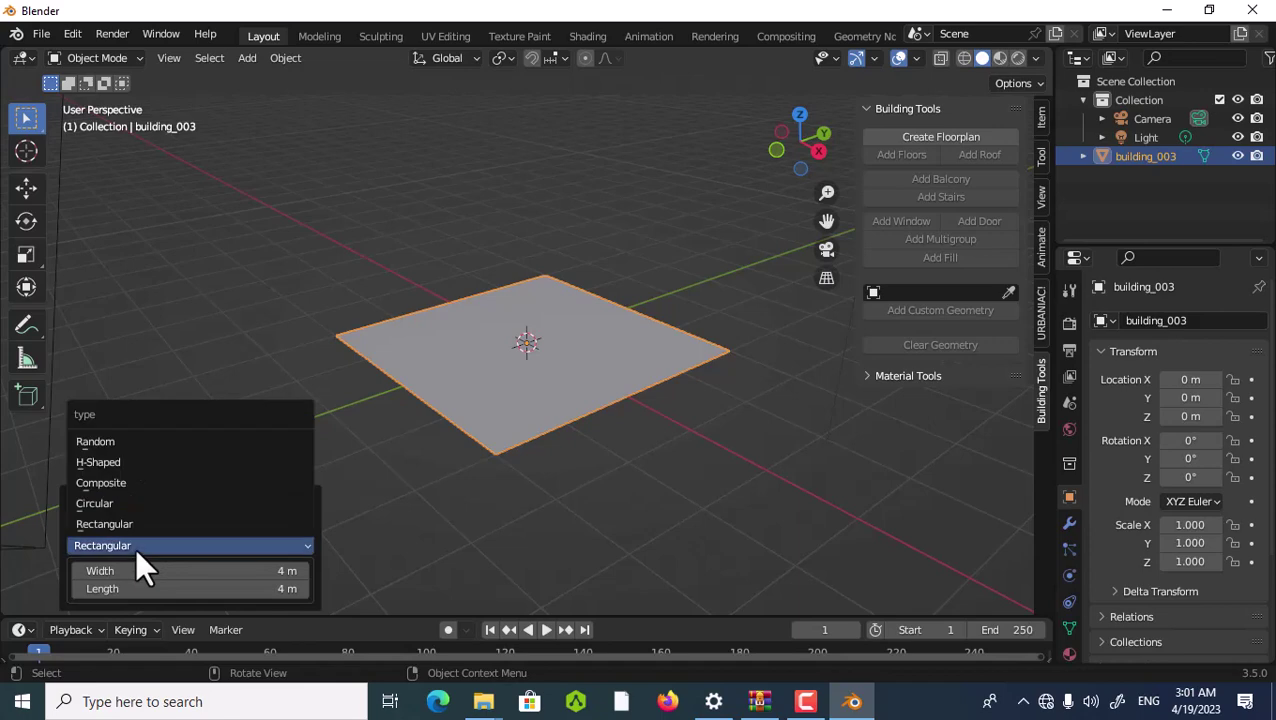
click(114, 441)
drag(250, 533, 320, 533)
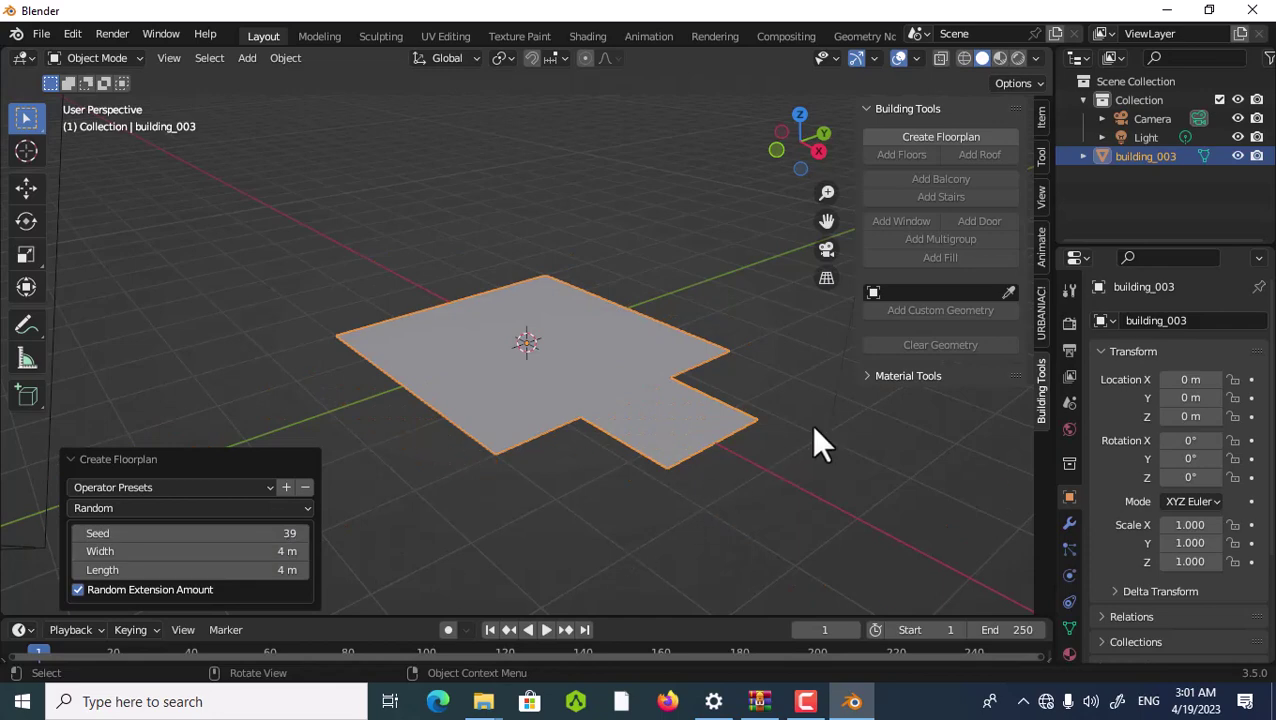
- Put building_003 in Edit Mode and select its whole linked floorplan outline
click(103, 61)
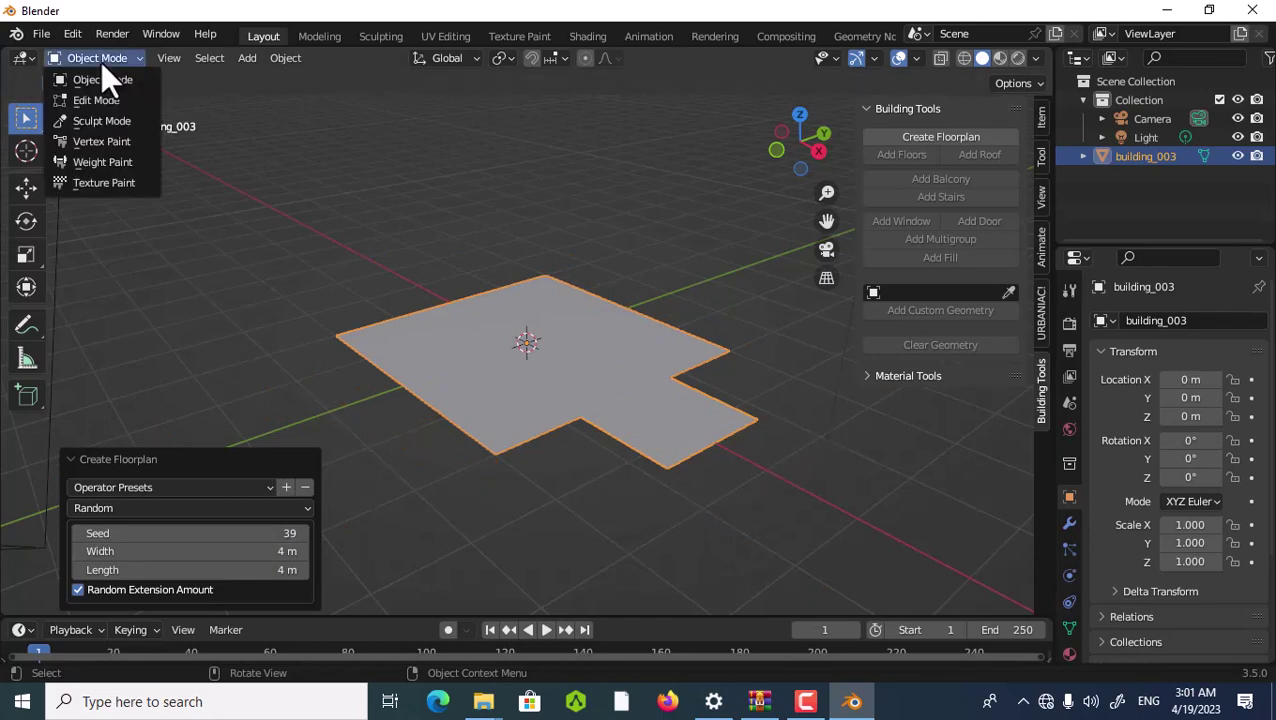
click(103, 100)
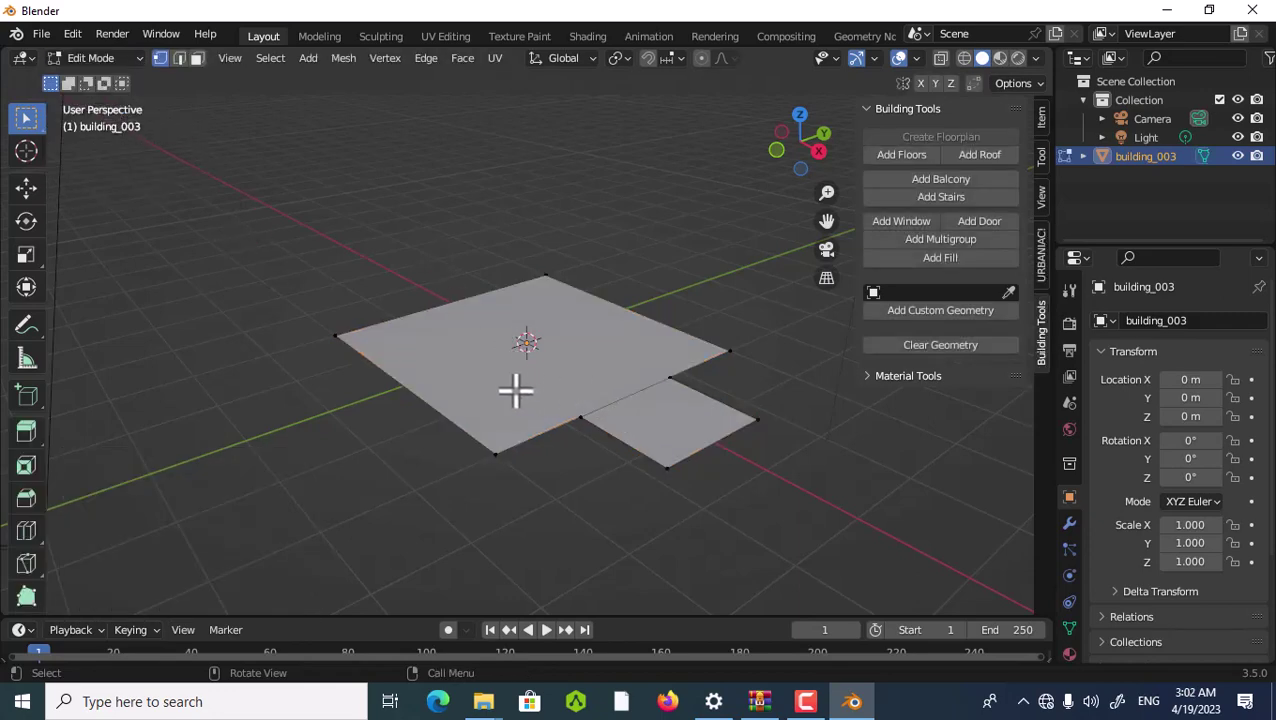
click(24, 189)
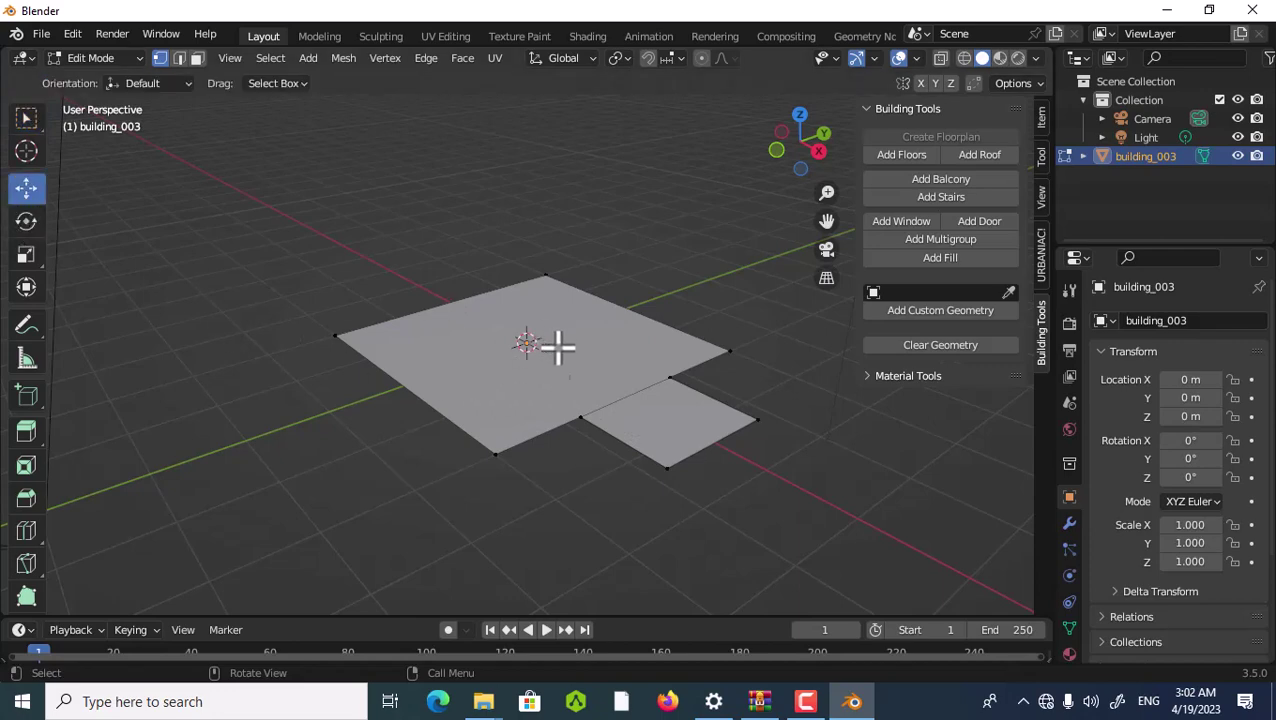
click(670, 415)
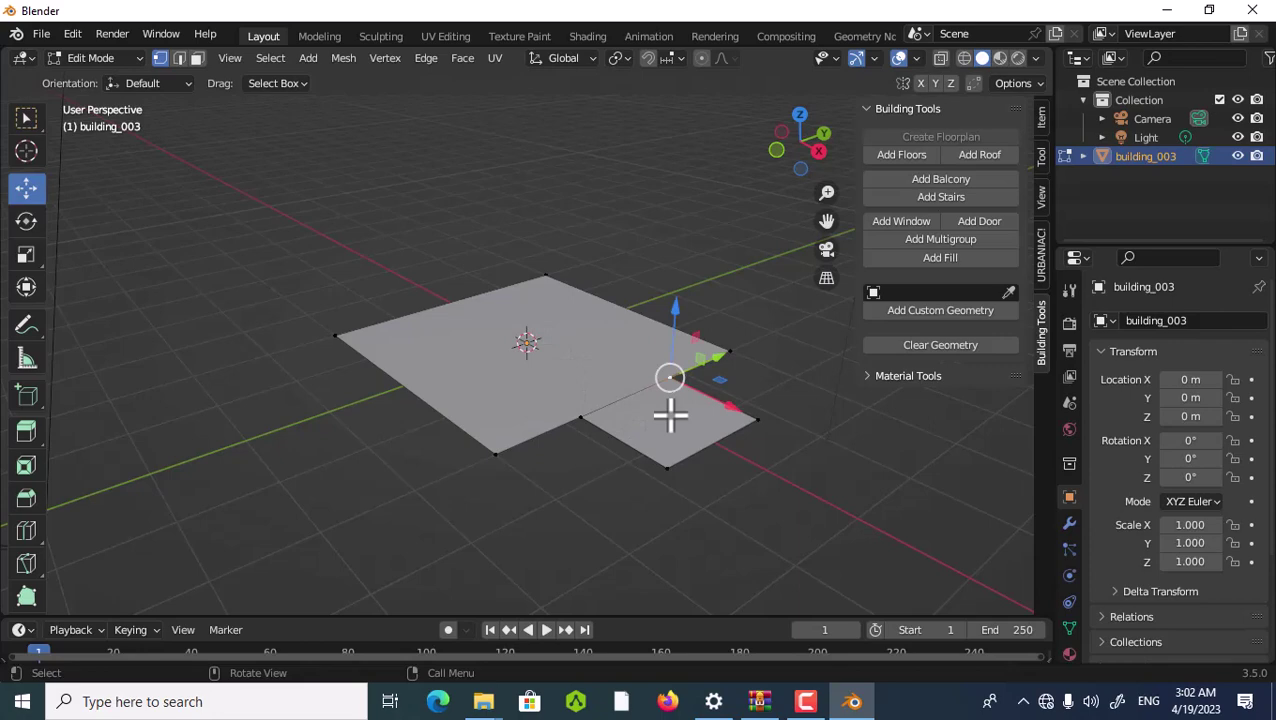
key(ctrl+l)
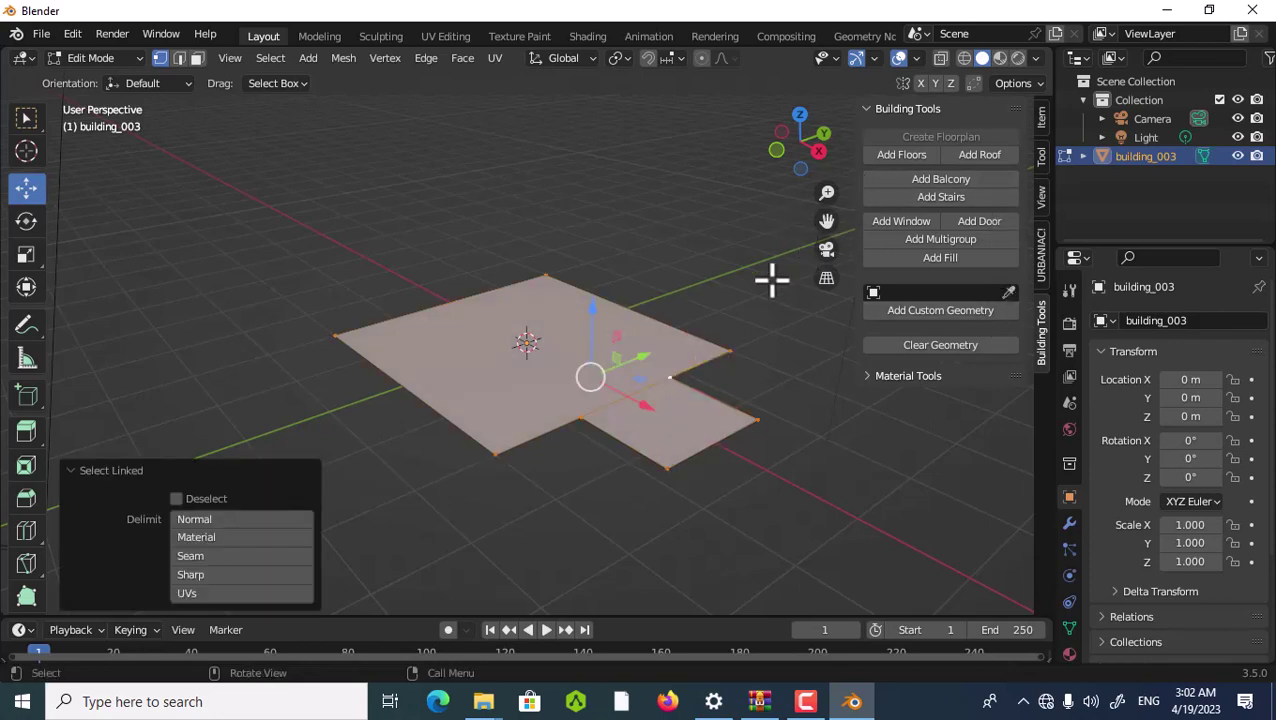
scroll(730, 320, up, 2)
scroll(720, 333, up, 2)
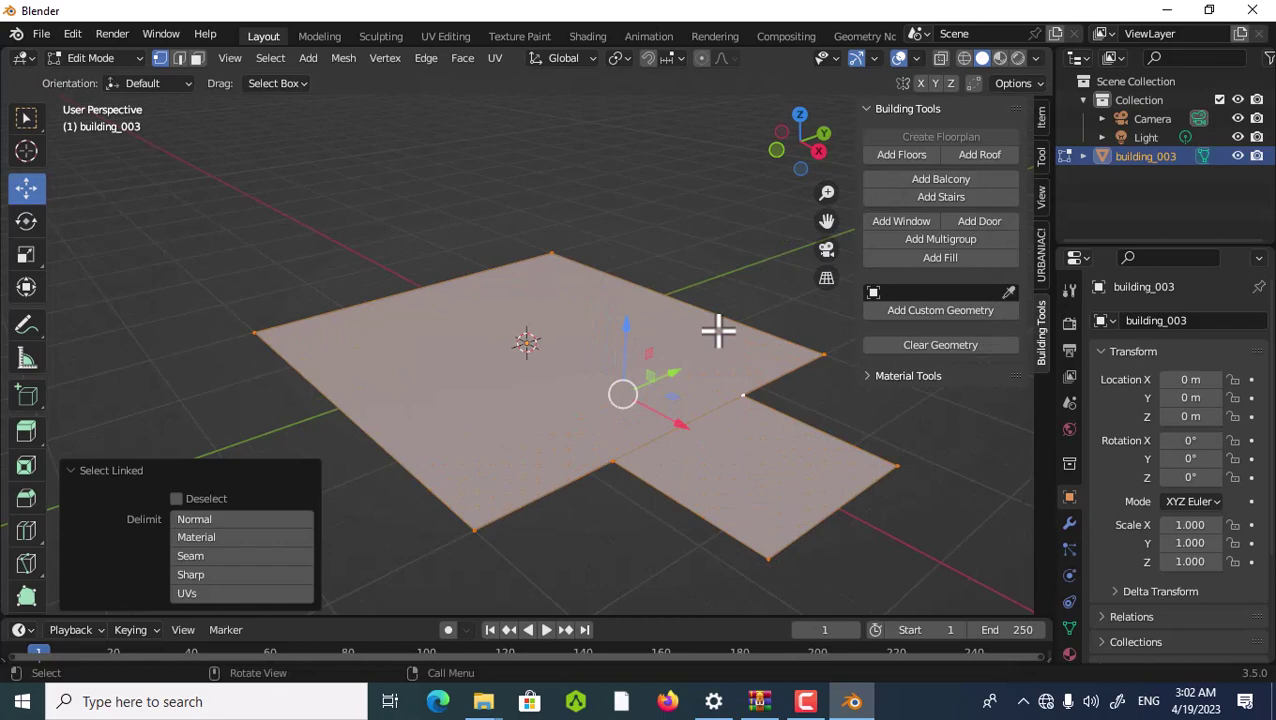
- Add one 2 m floor with a 0.2 m slab at 0.1 m outset to the floorplan
click(885, 156)
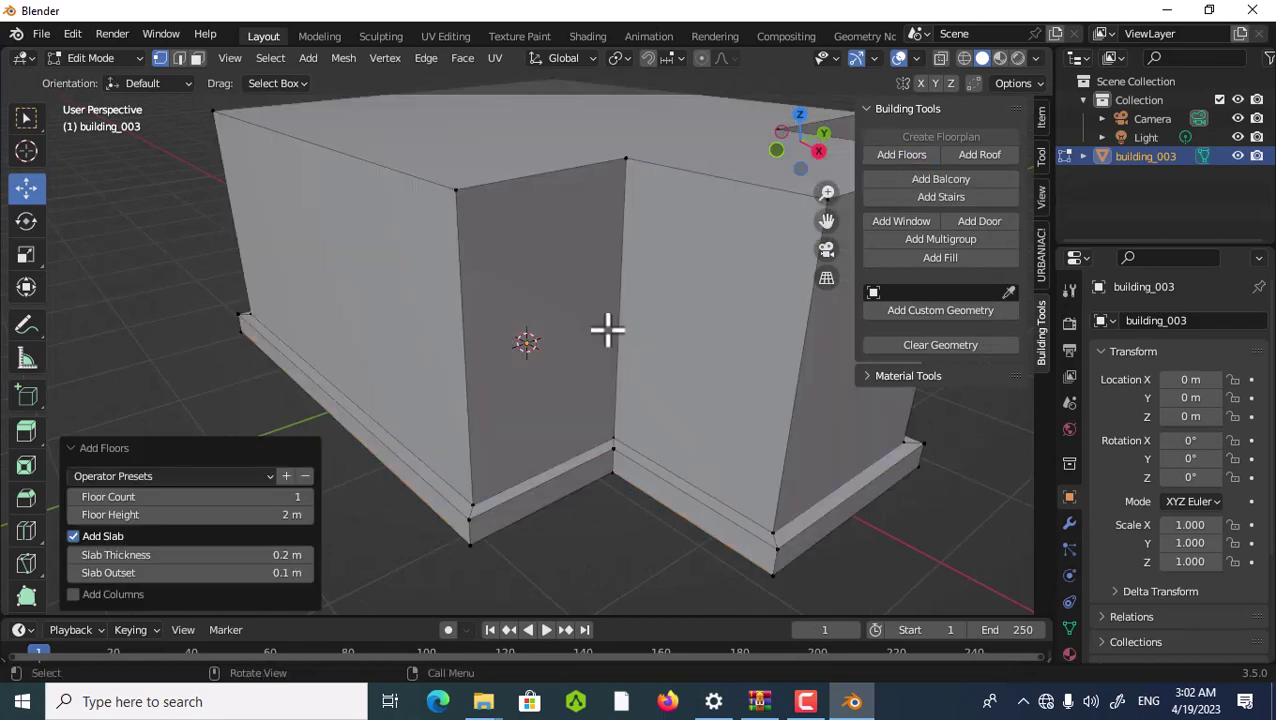
scroll(607, 330, down, 5)
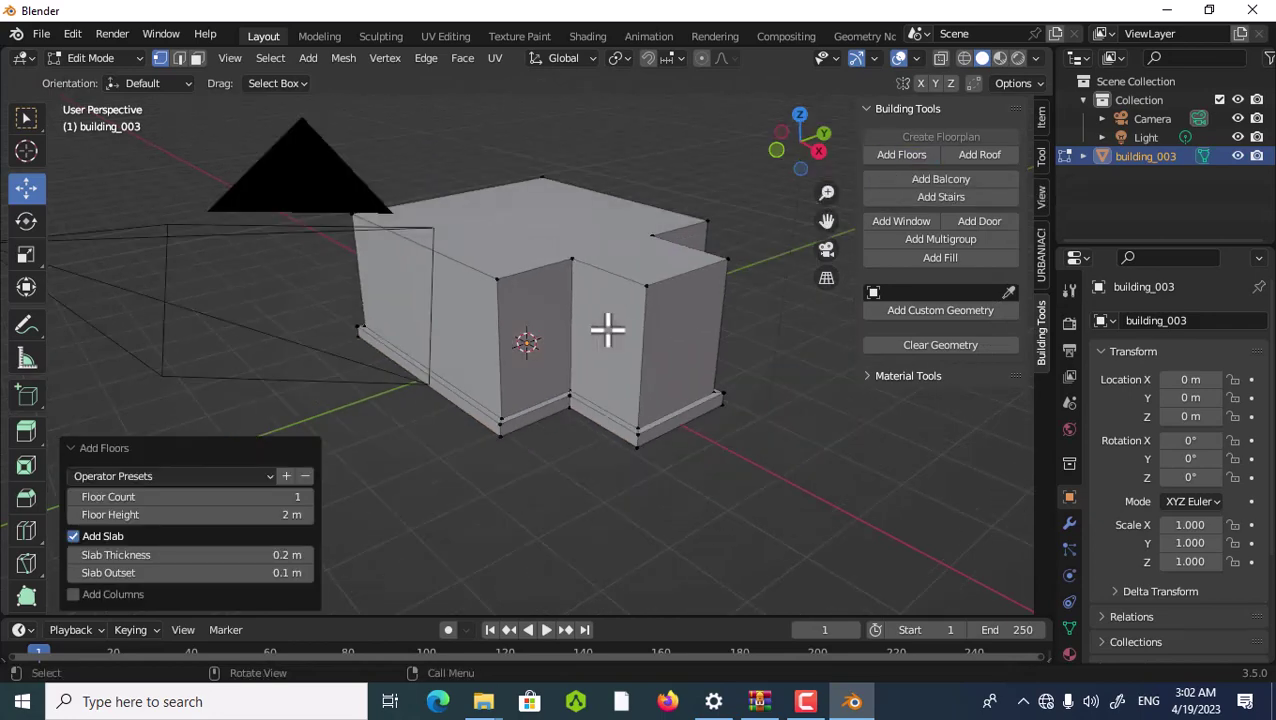
click(522, 314)
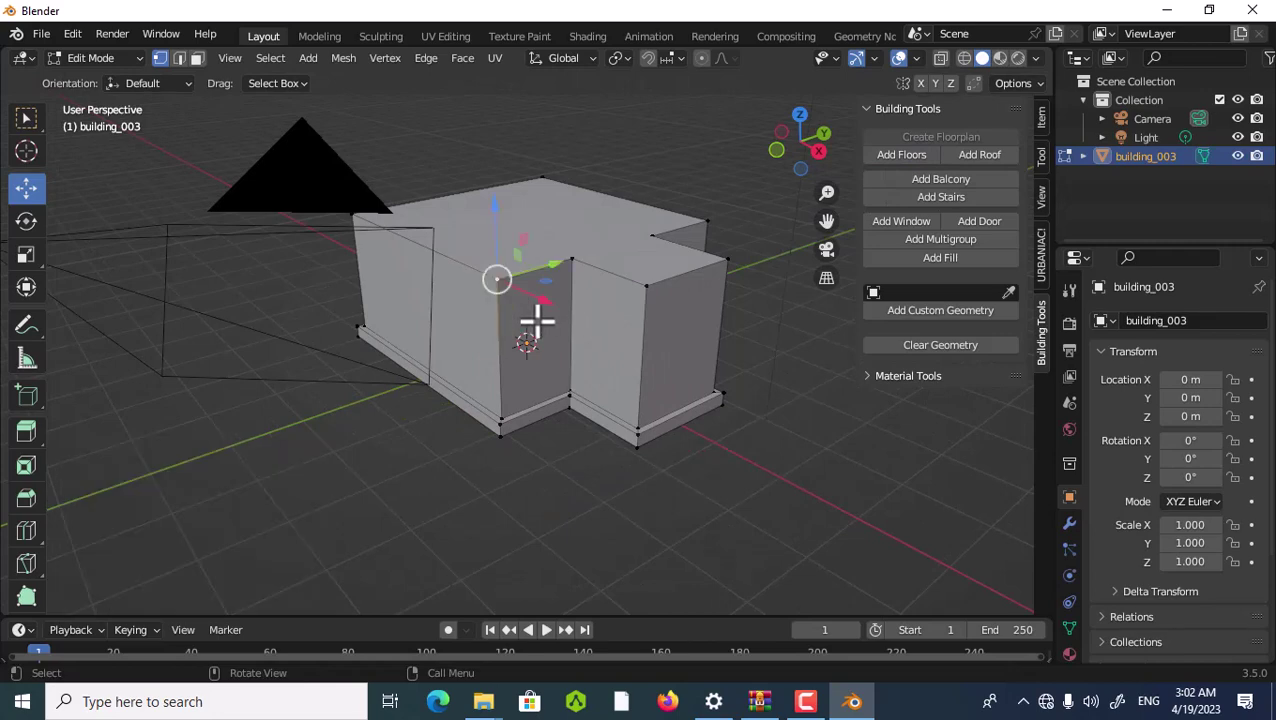
click(534, 322)
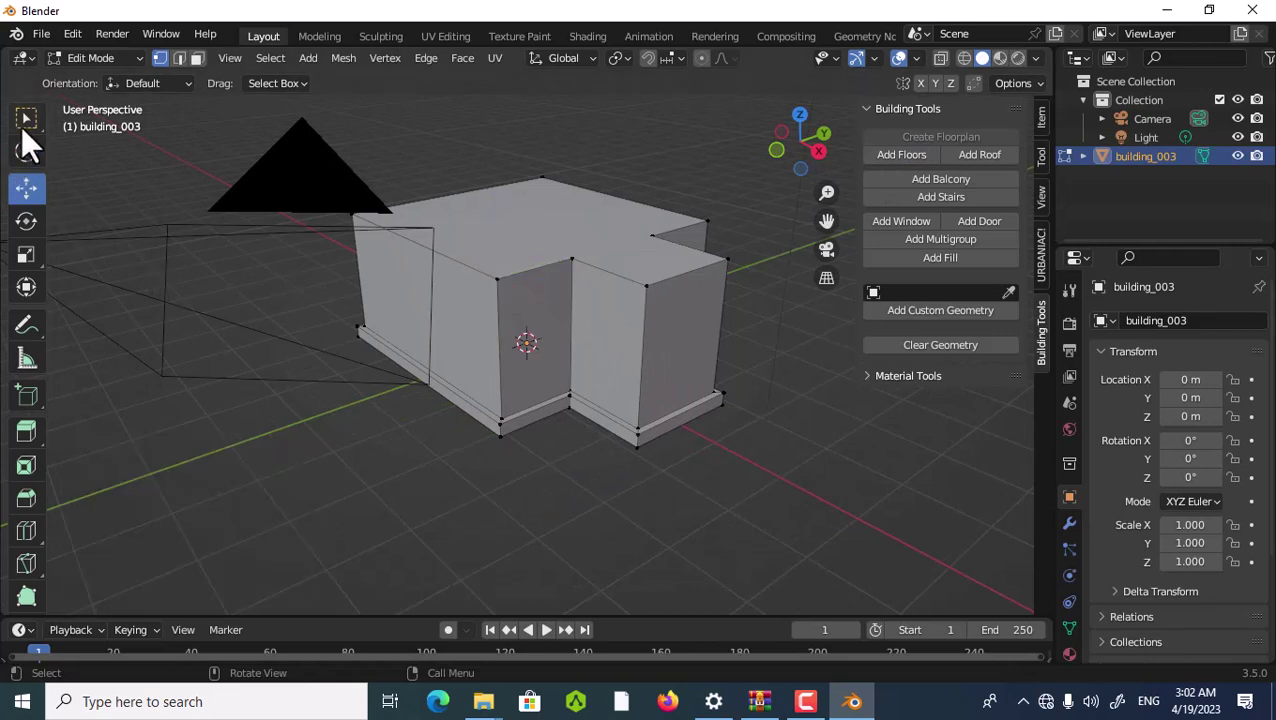
click(26, 119)
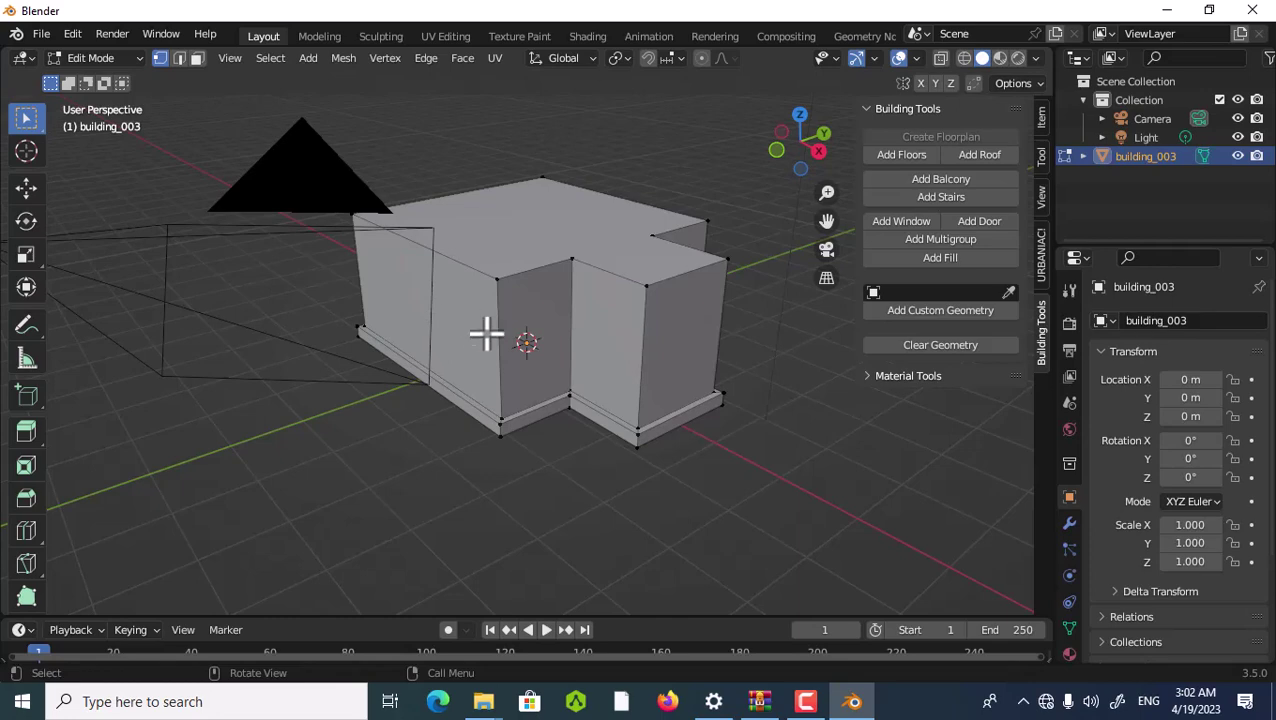
- Switch to vertex selection and try picking vertices around the building's left front corner
middle_drag(609, 359, 450, 369)
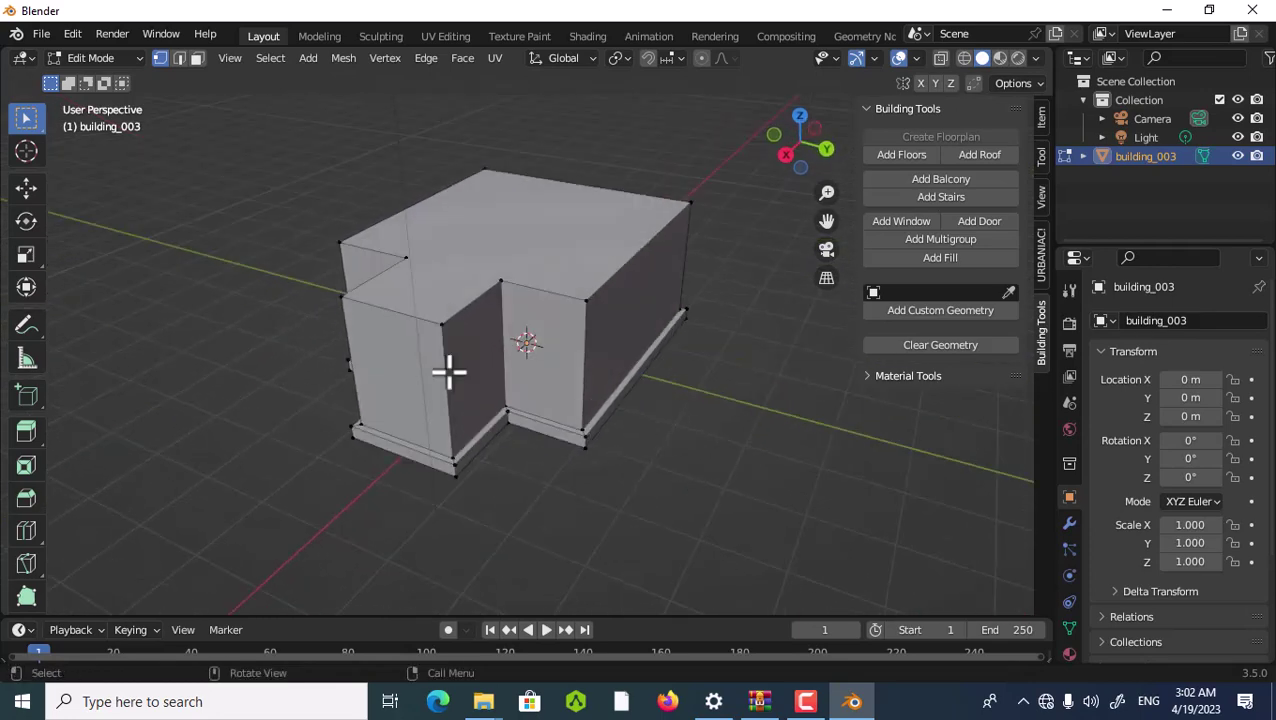
click(24, 190)
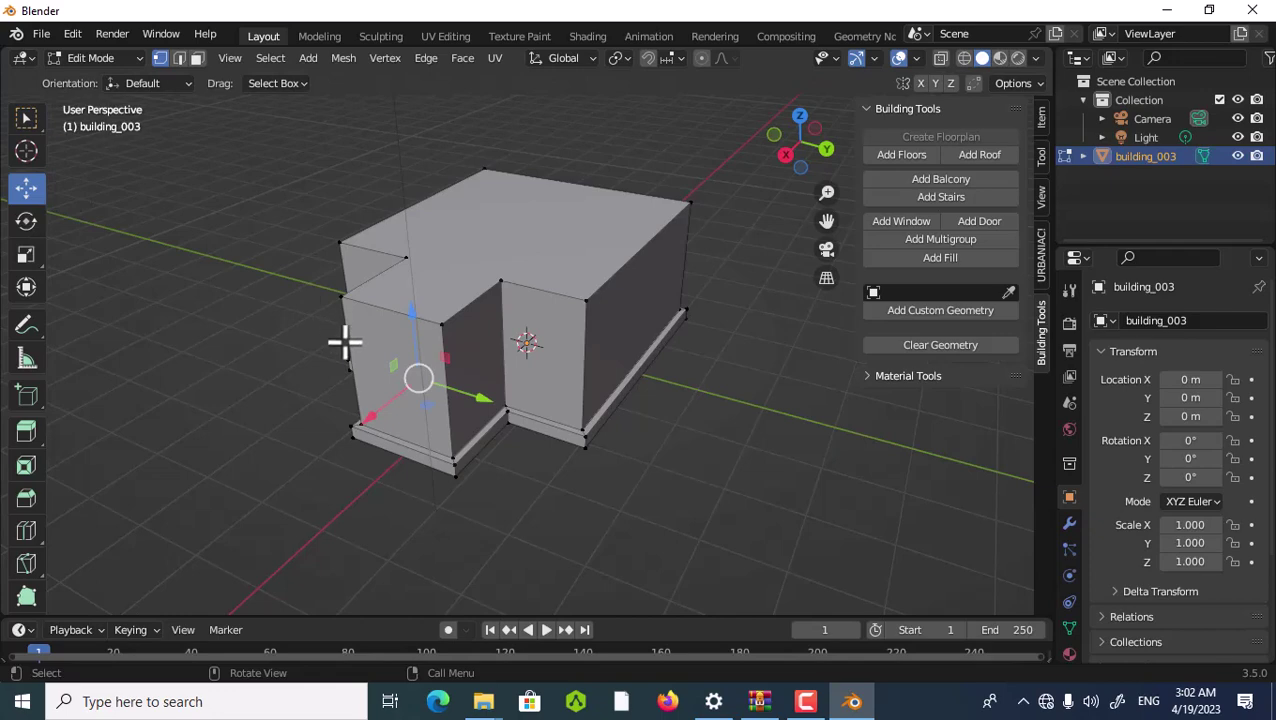
click(401, 358)
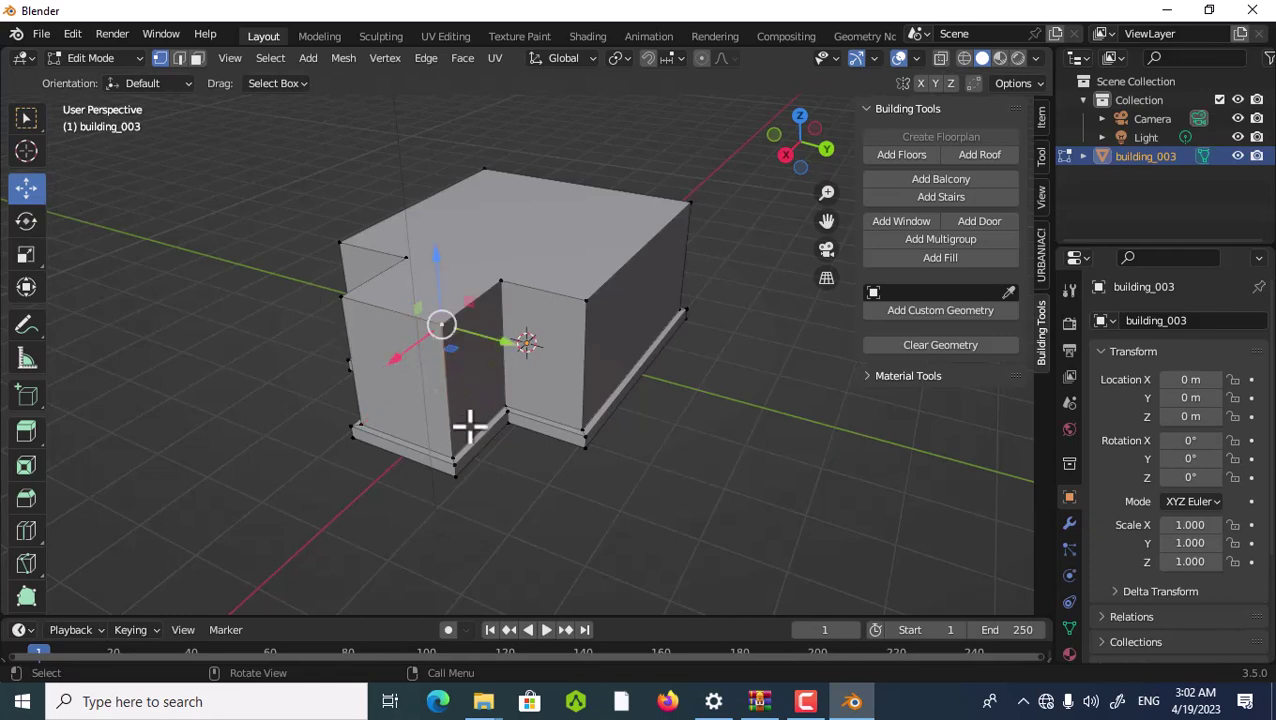
click(372, 390)
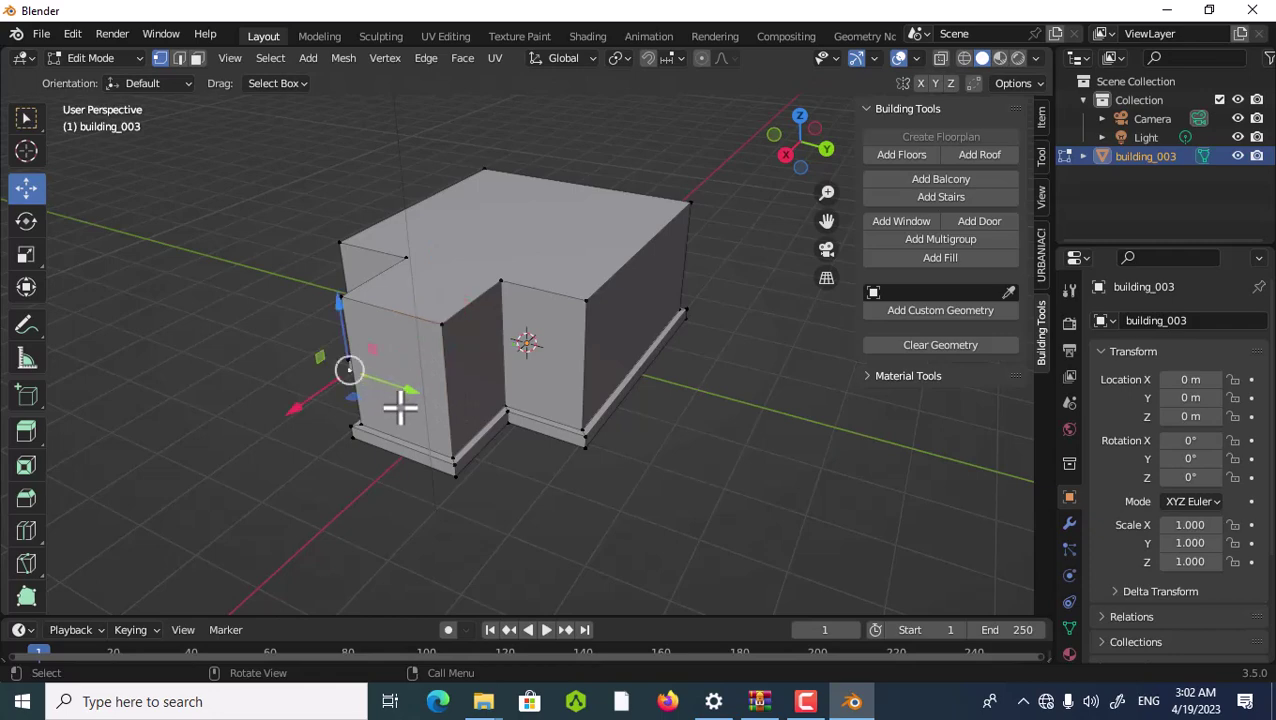
click(409, 406)
click(421, 373)
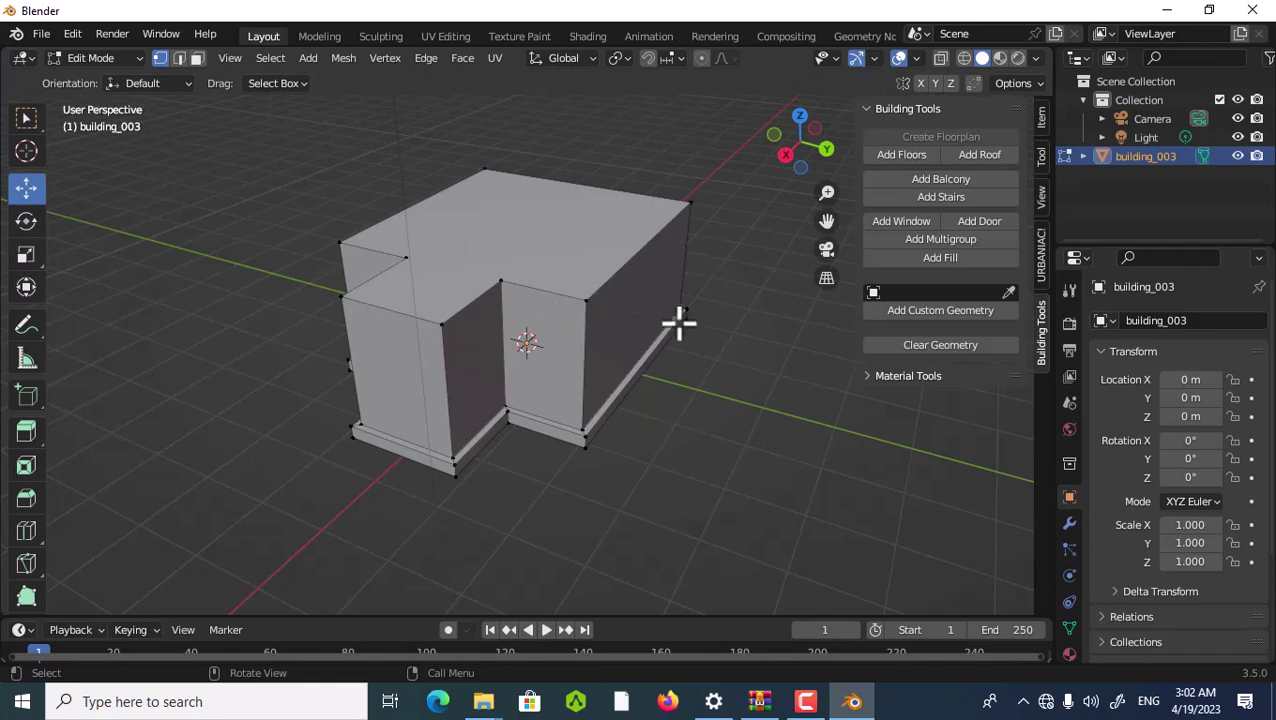
- Box-select the left front face, apply a fill, then select the right wing's front face
drag(350, 521, 460, 292)
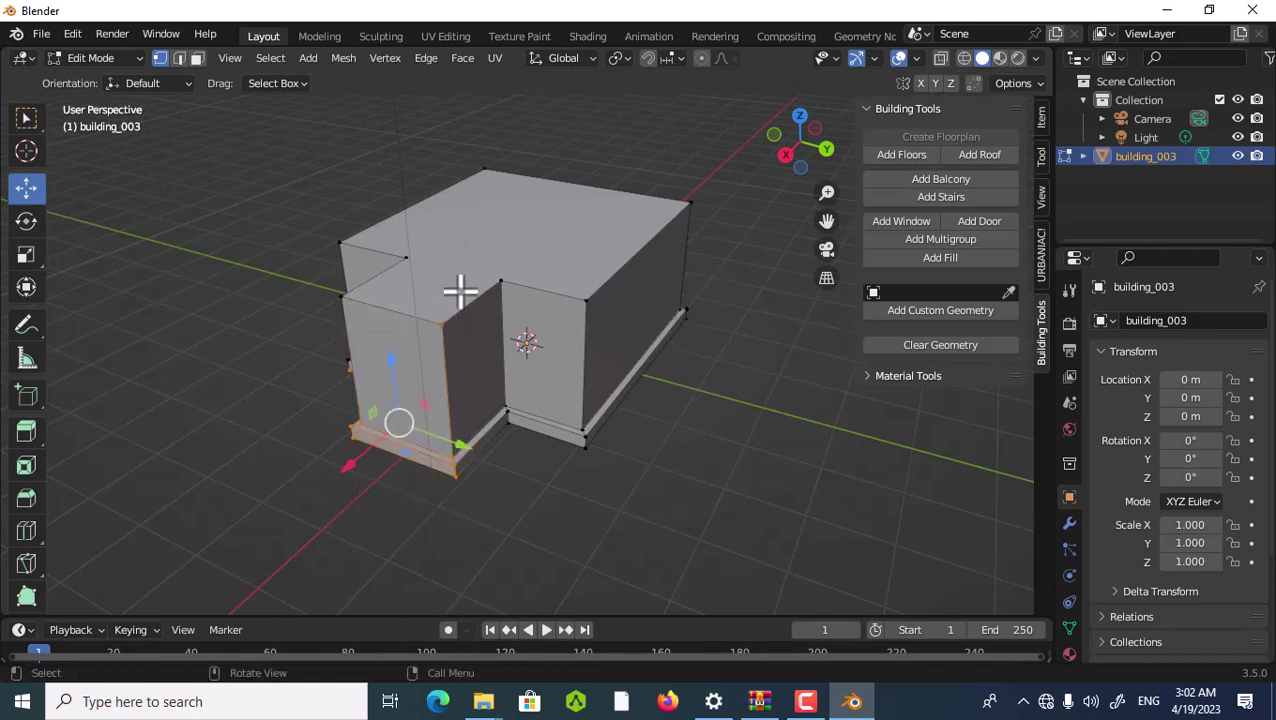
key(b)
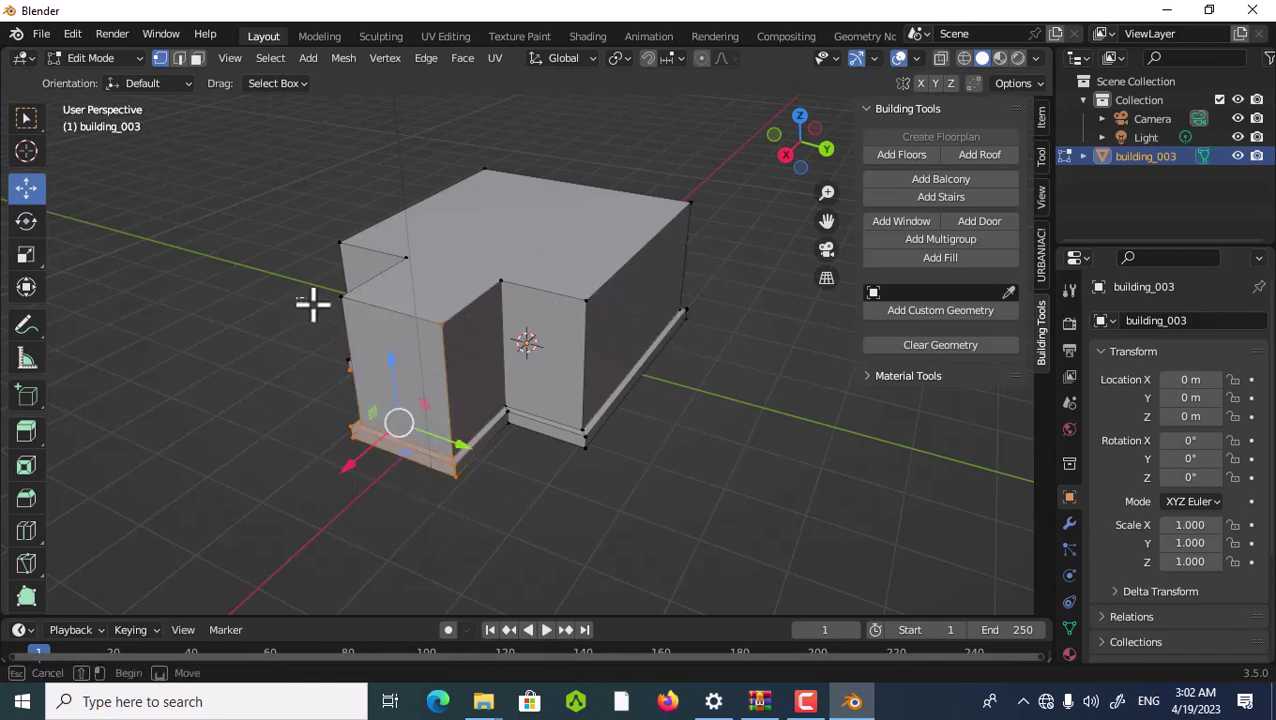
drag(300, 297, 456, 360)
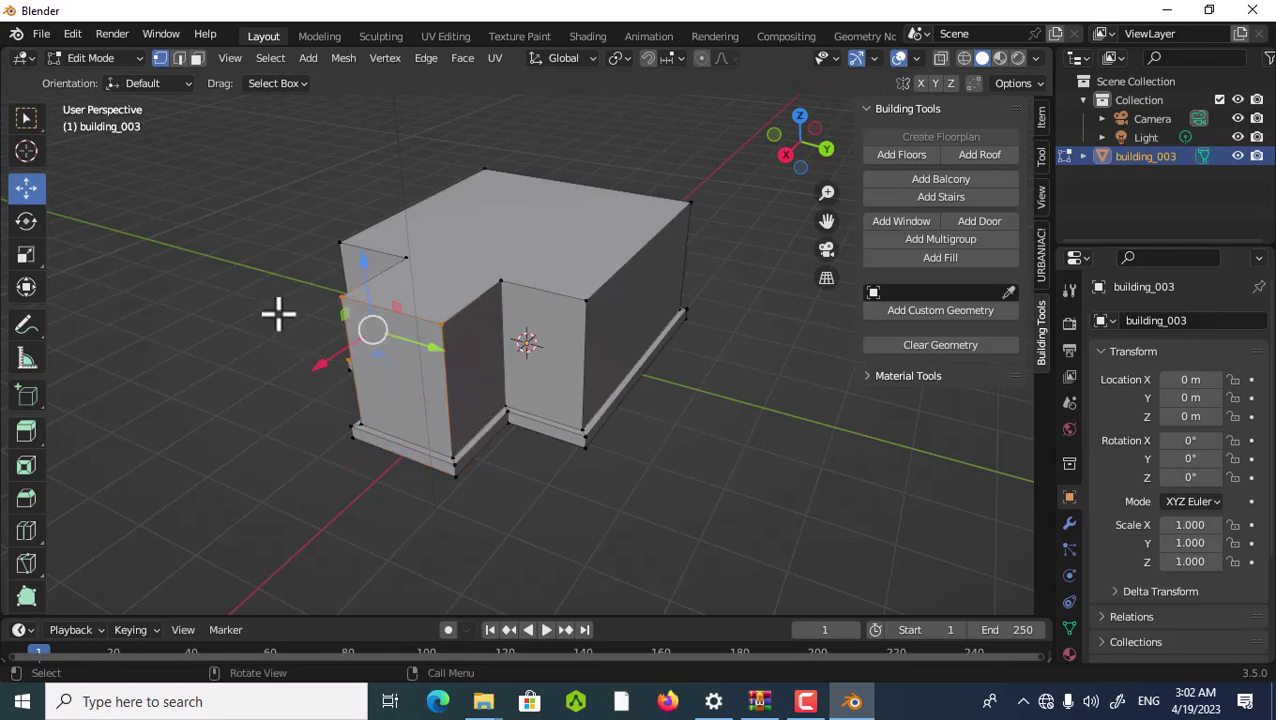
drag(284, 303, 484, 432)
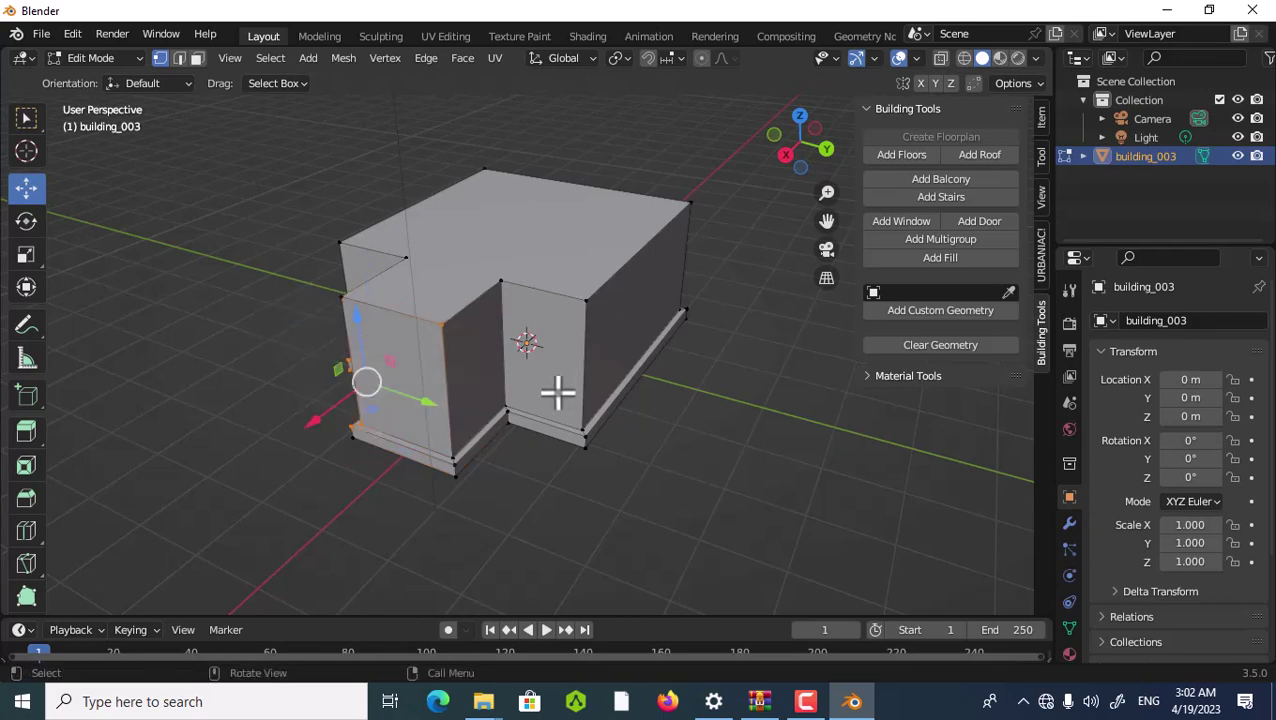
click(897, 260)
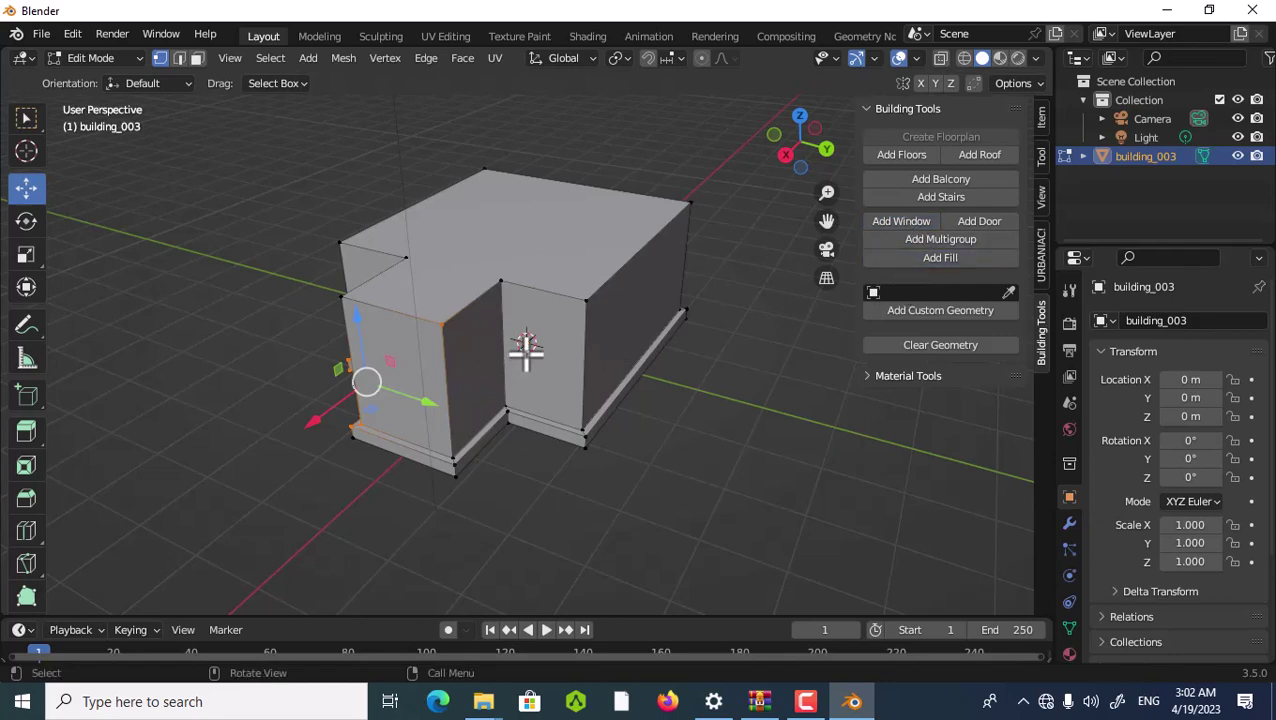
drag(649, 276, 407, 452)
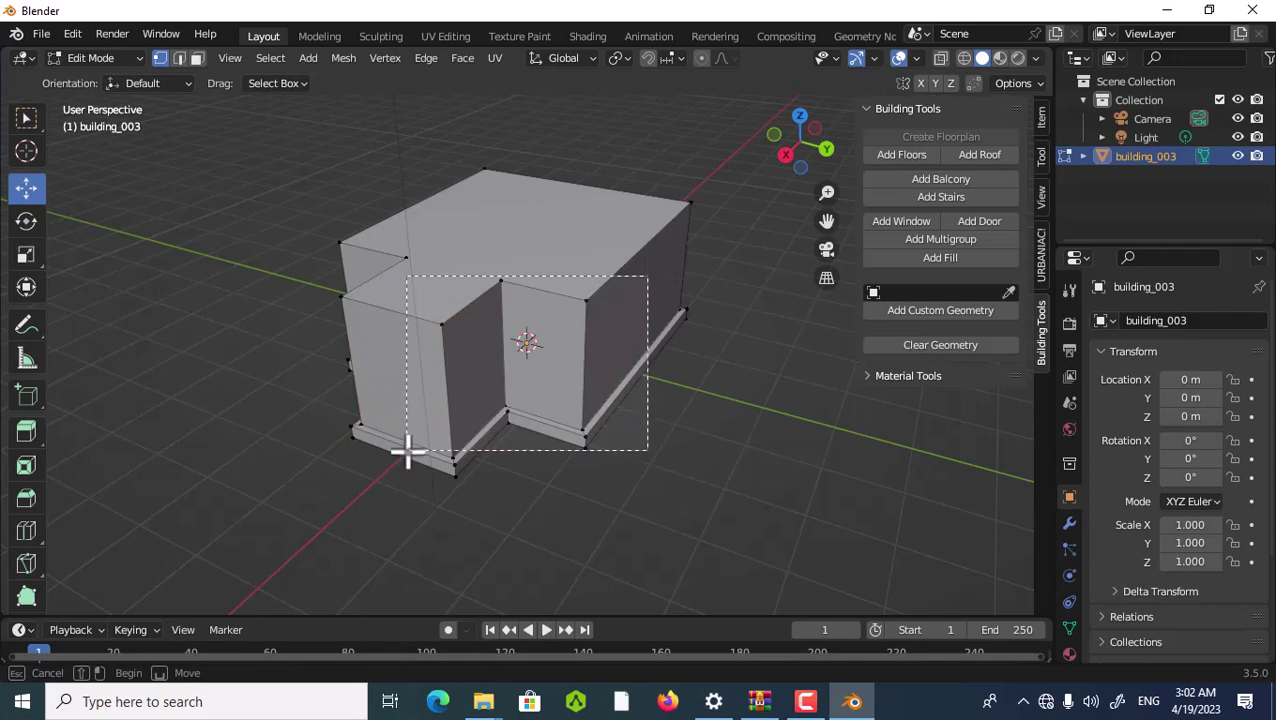
- Cut a 1 m wide window into the right wing's front face, then select the large block's front
click(900, 229)
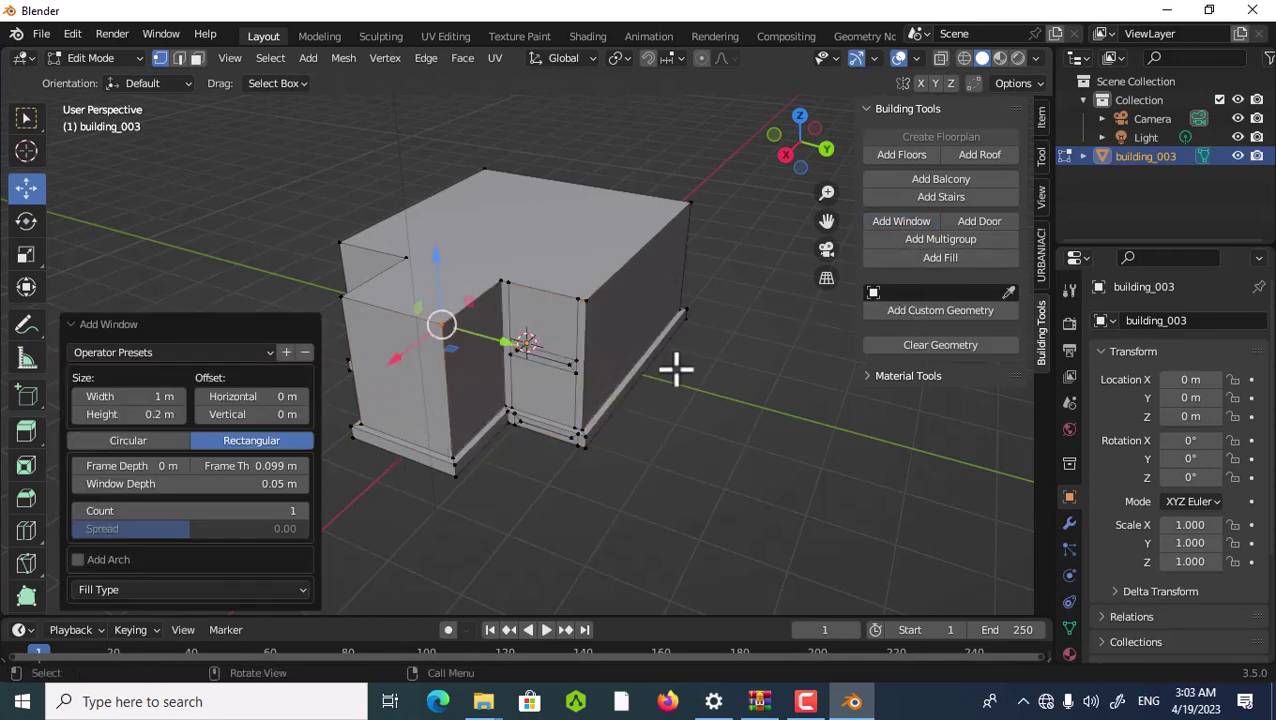
middle_drag(621, 436, 518, 423)
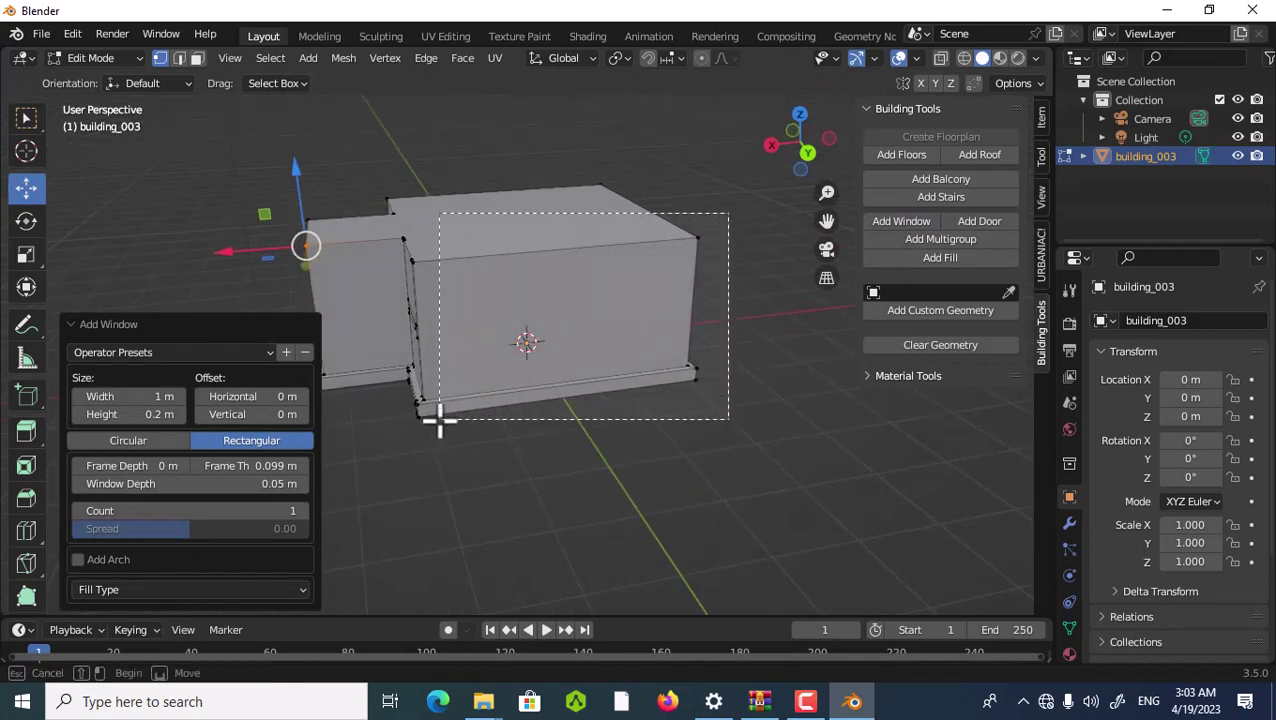
drag(730, 213, 418, 444)
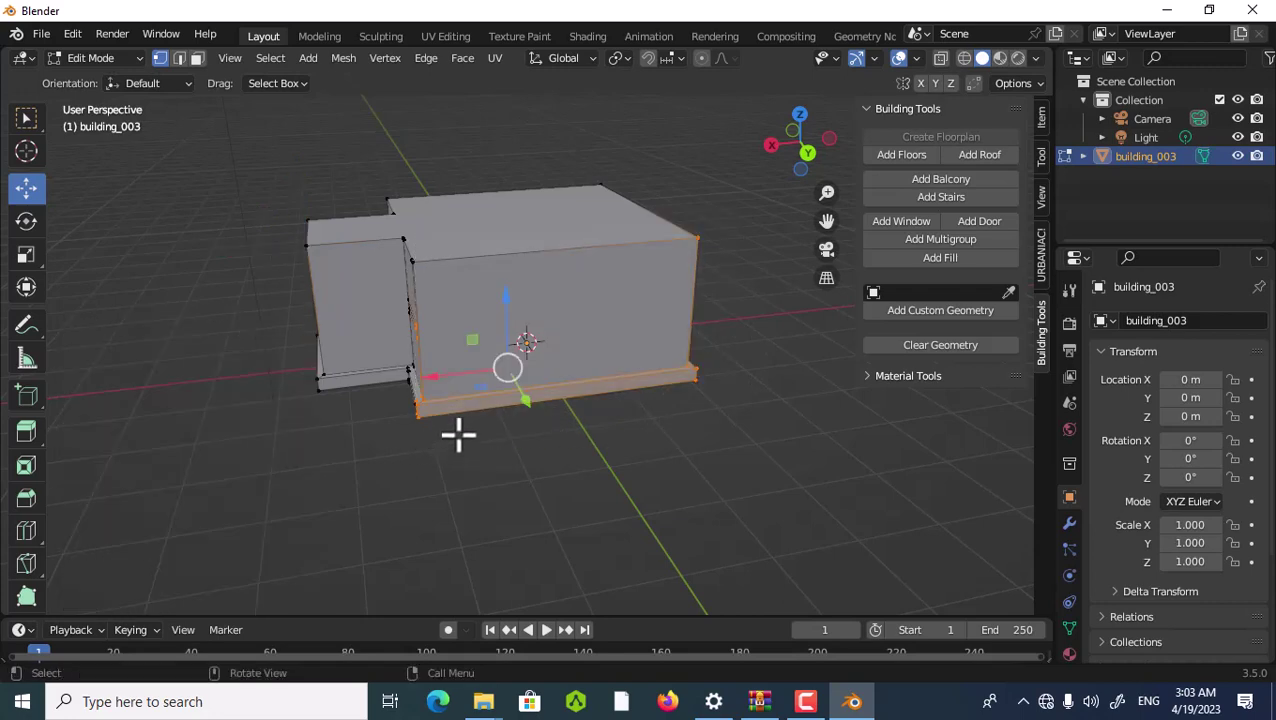
- Add doors to the selected front face and to the large block's front face
click(971, 222)
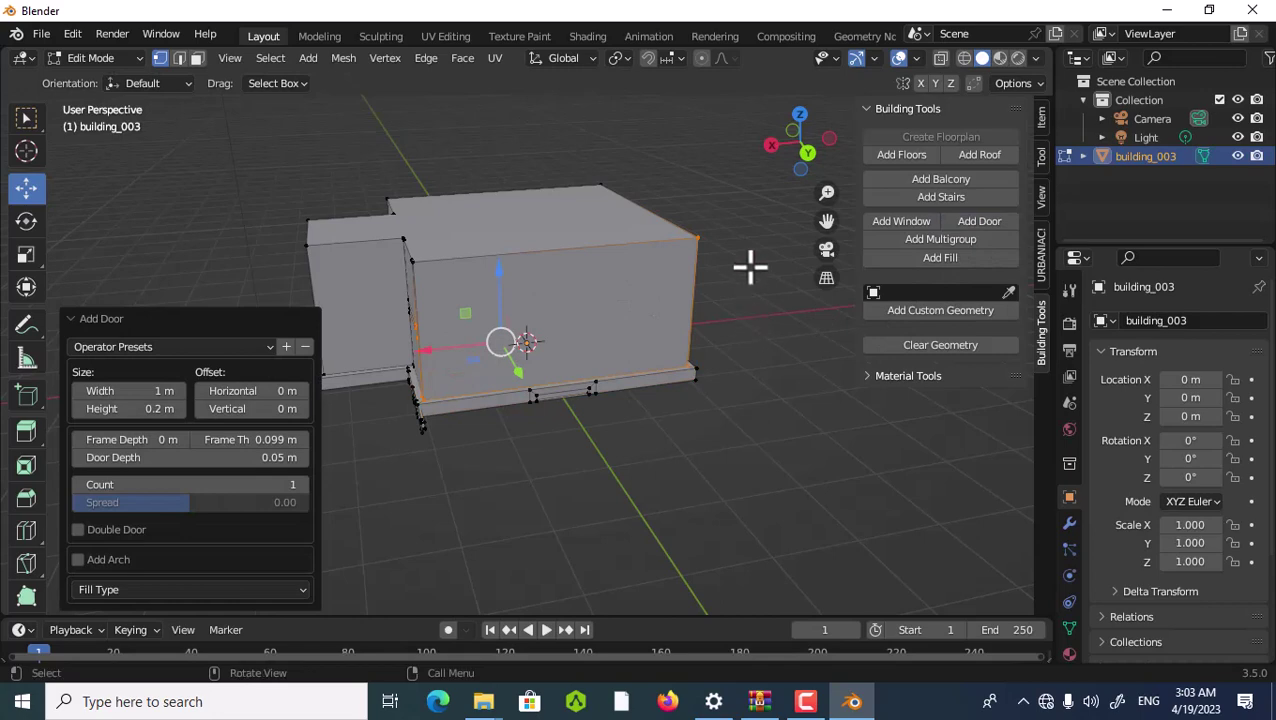
click(746, 229)
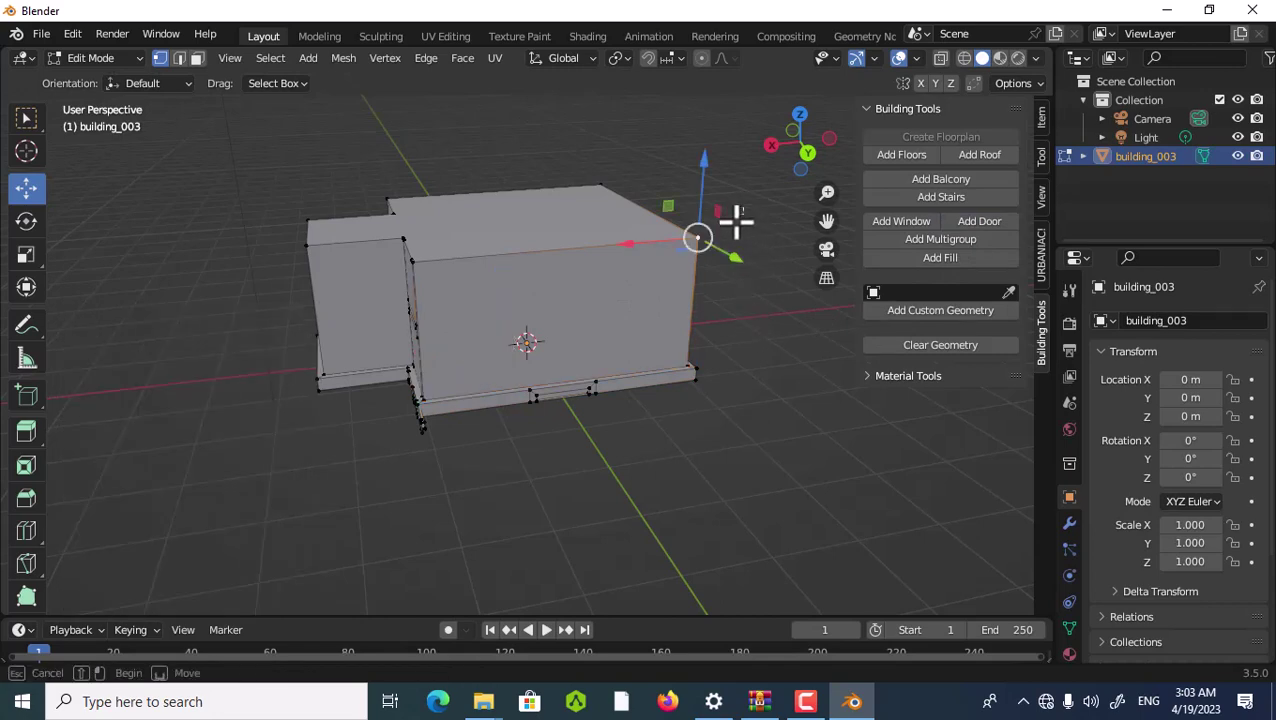
drag(745, 207, 445, 354)
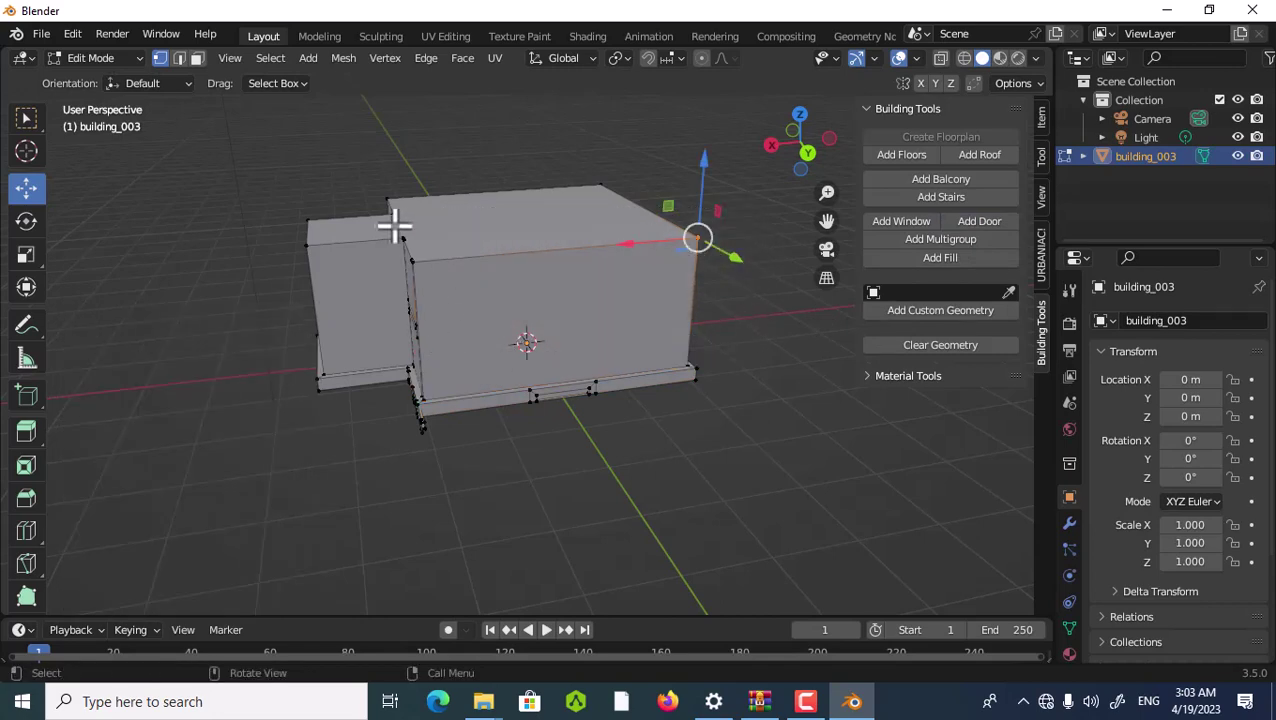
drag(392, 230, 550, 370)
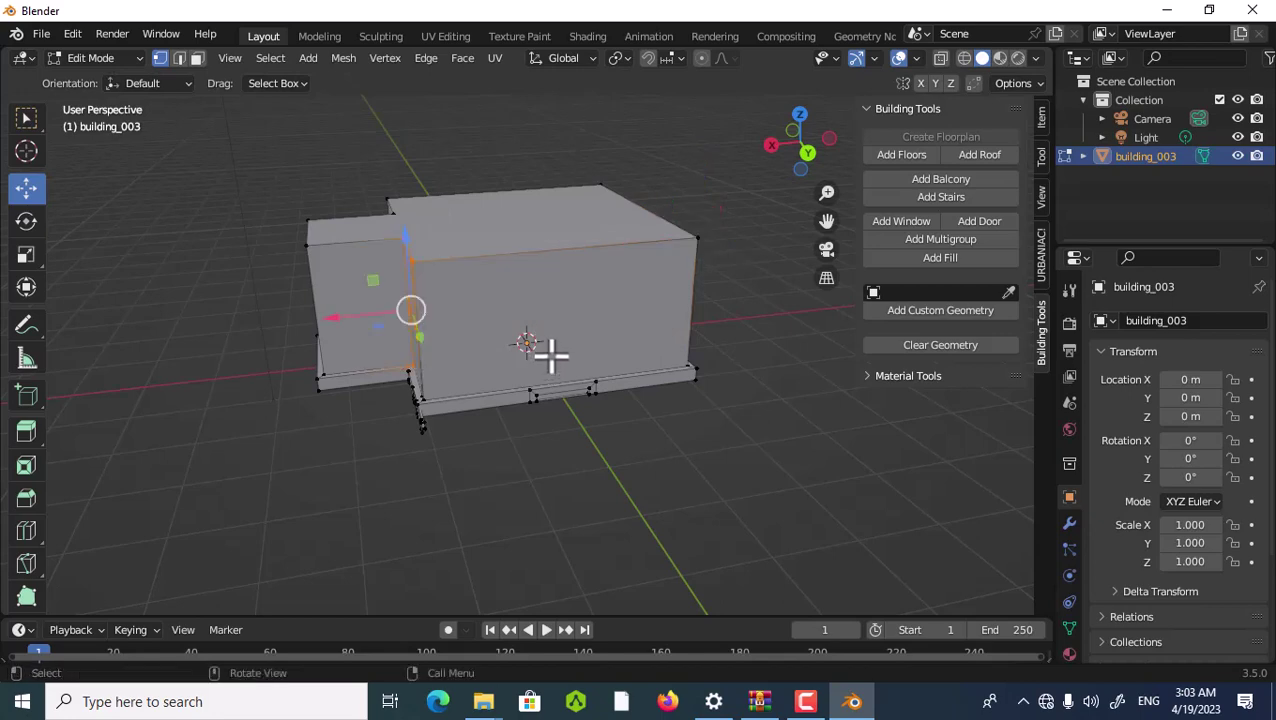
click(605, 300)
mouse_move(733, 222)
mouse_down()
mouse_move(592, 331)
mouse_move(390, 456)
mouse_up()
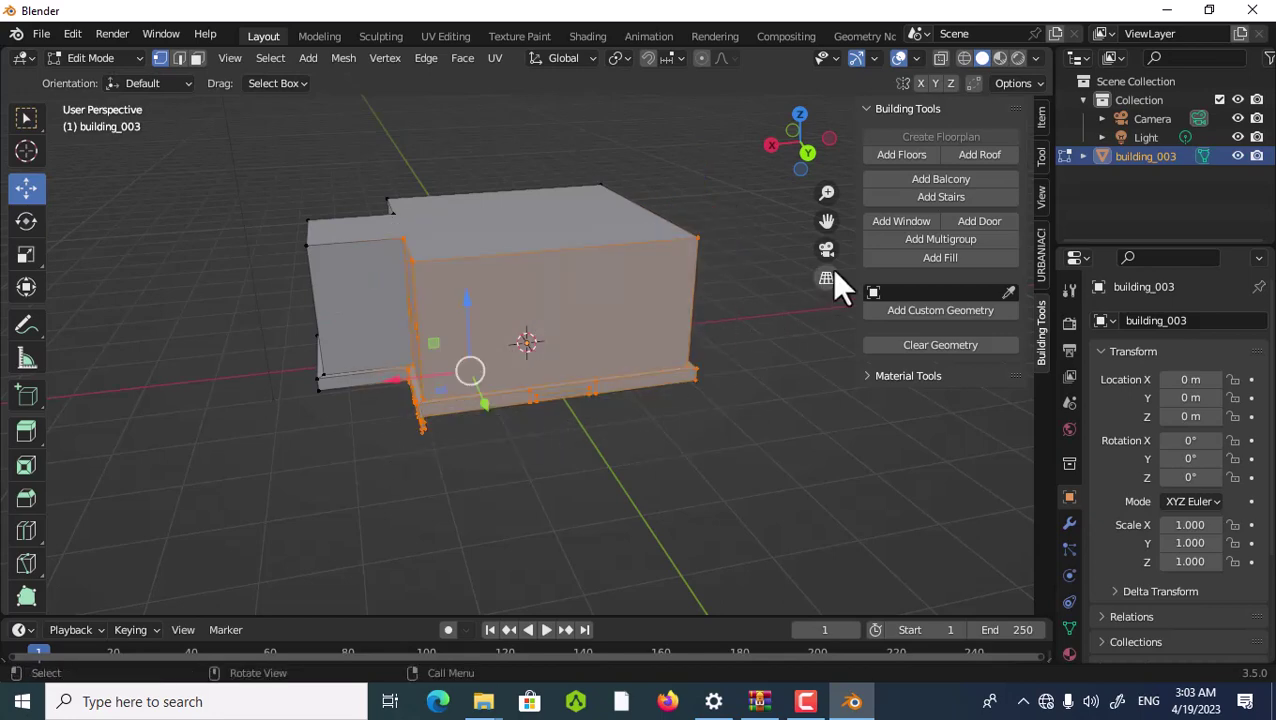
click(965, 224)
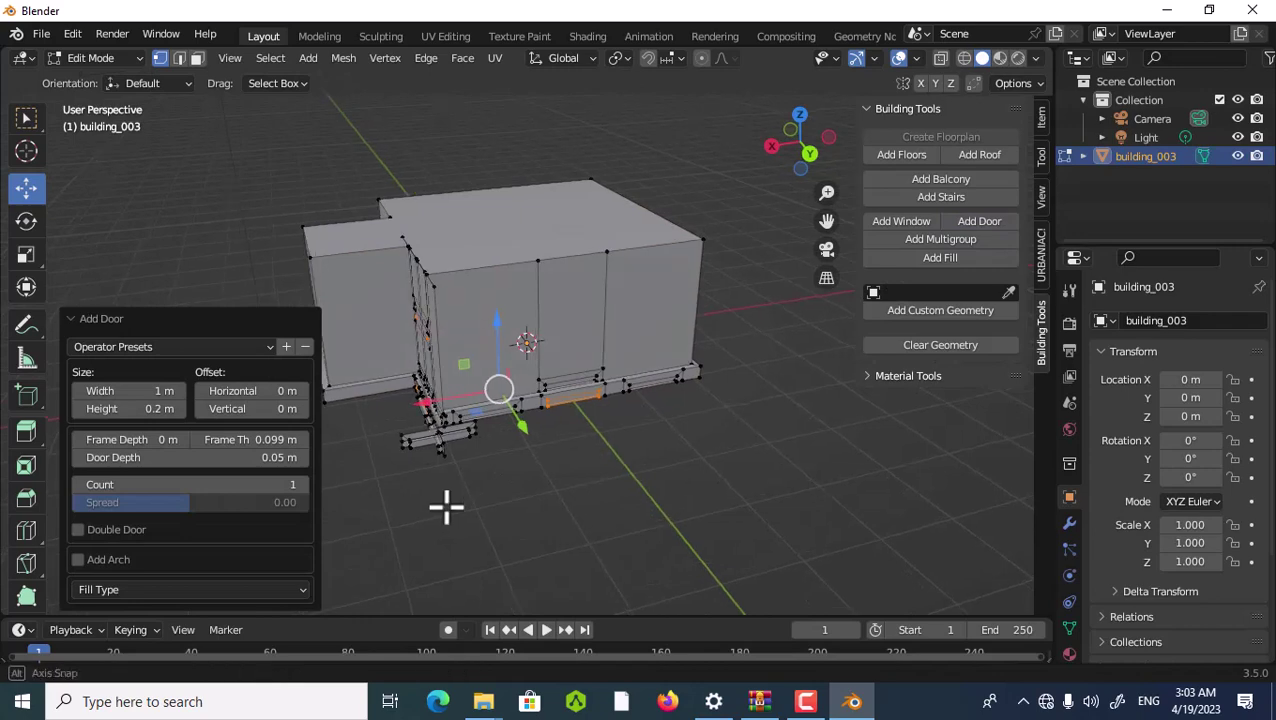
- Add a 2 m wide door-and-window multigroup with 1 m window height to the large block's long wall
mouse_move(444, 504)
middle_down()
mouse_move(570, 578)
mouse_move(674, 545)
mouse_move(723, 507)
mouse_move(746, 521)
mouse_move(783, 501)
middle_up()
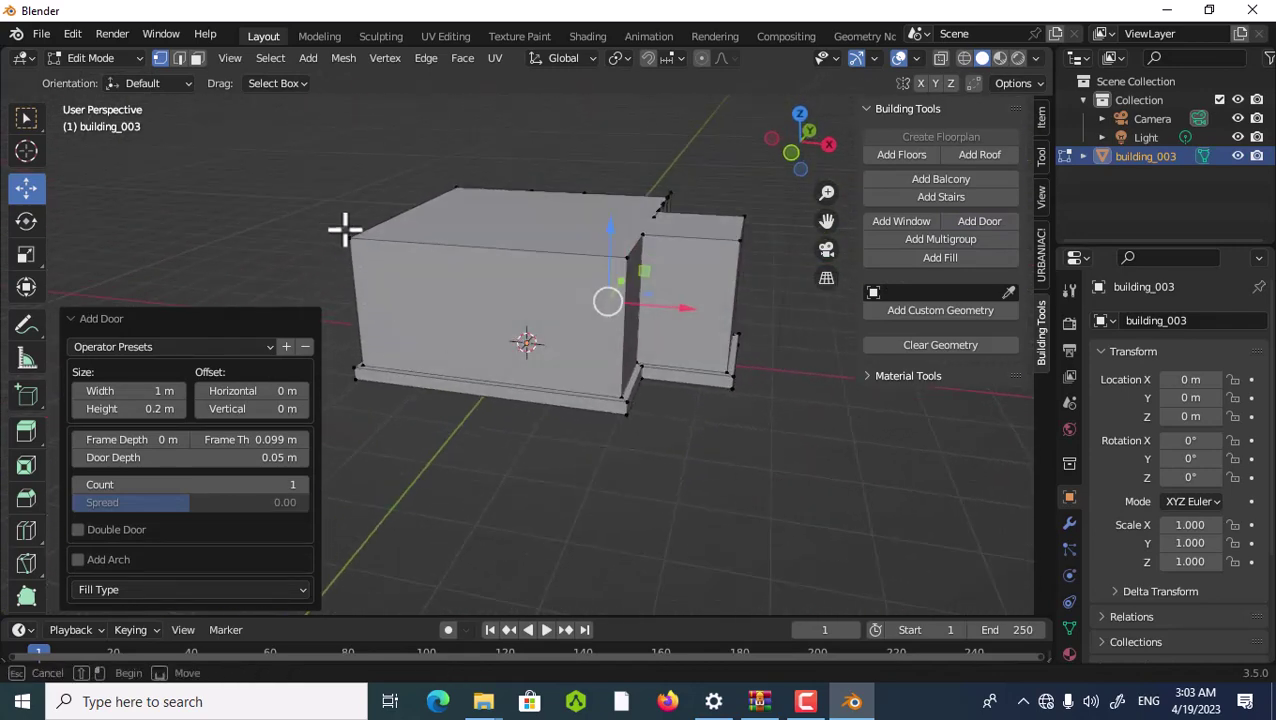
drag(334, 228, 661, 453)
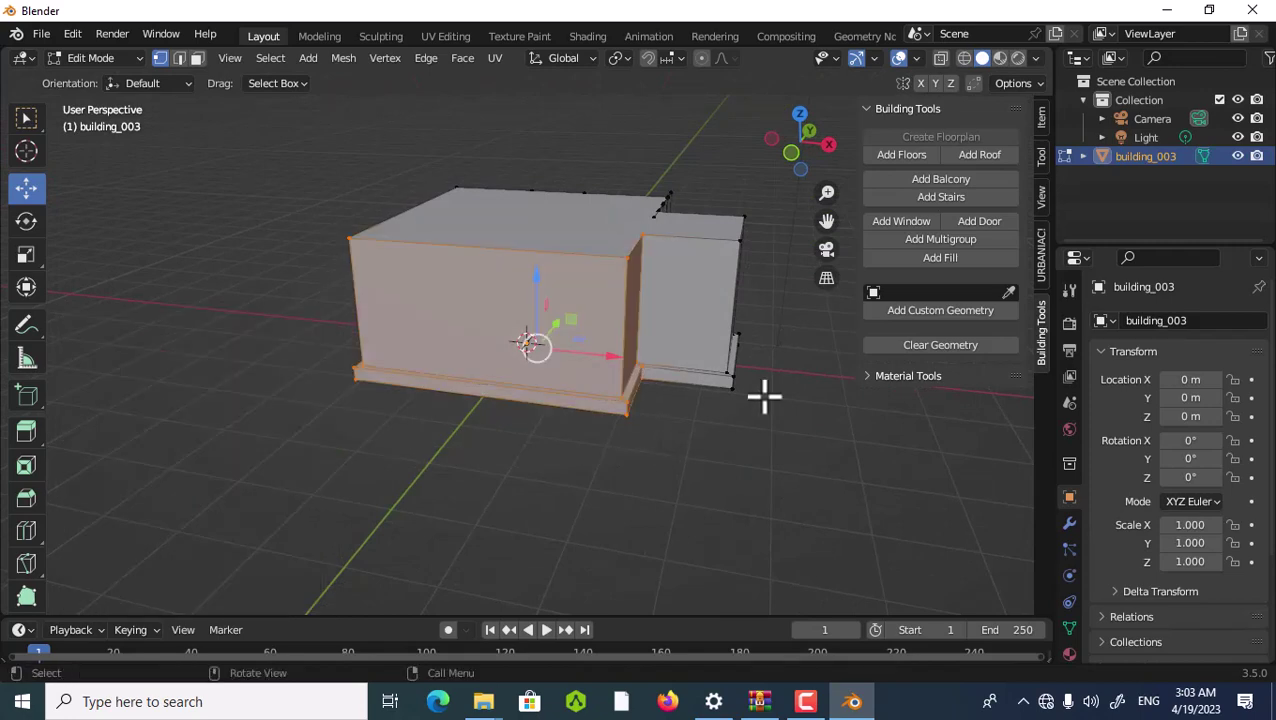
click(938, 240)
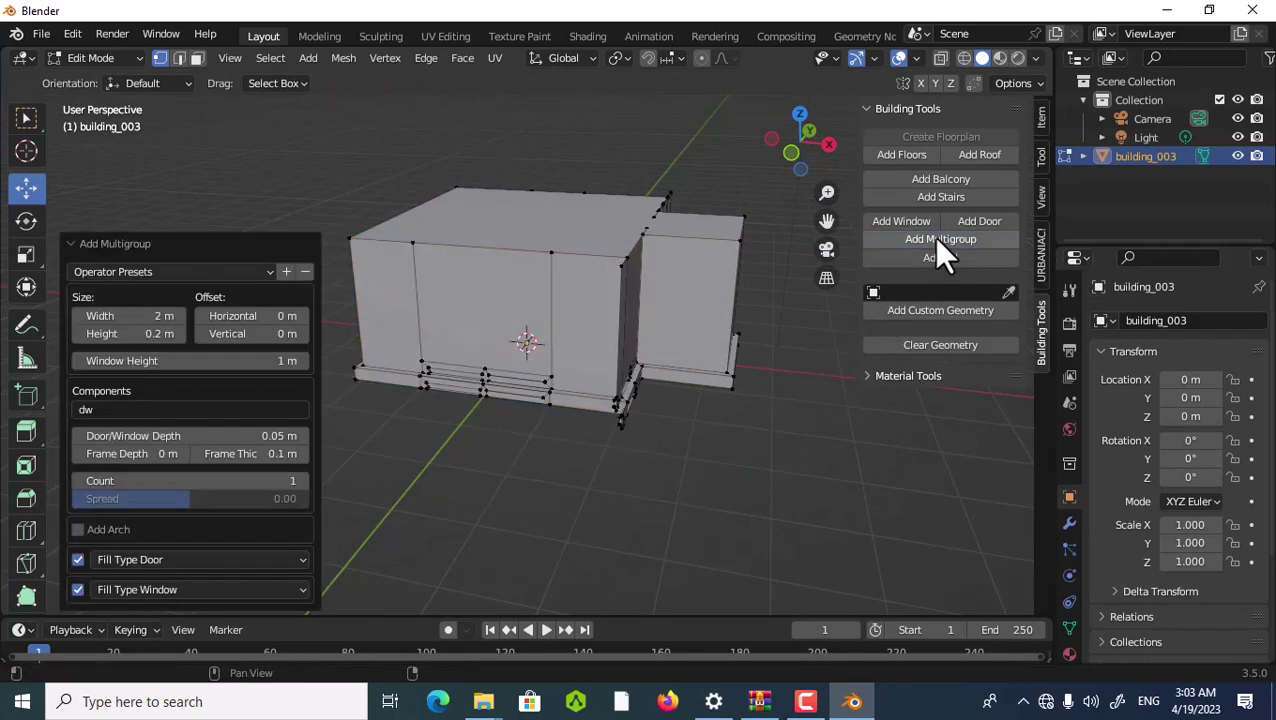
scroll(462, 378, up, 2)
scroll(462, 378, up, 2)
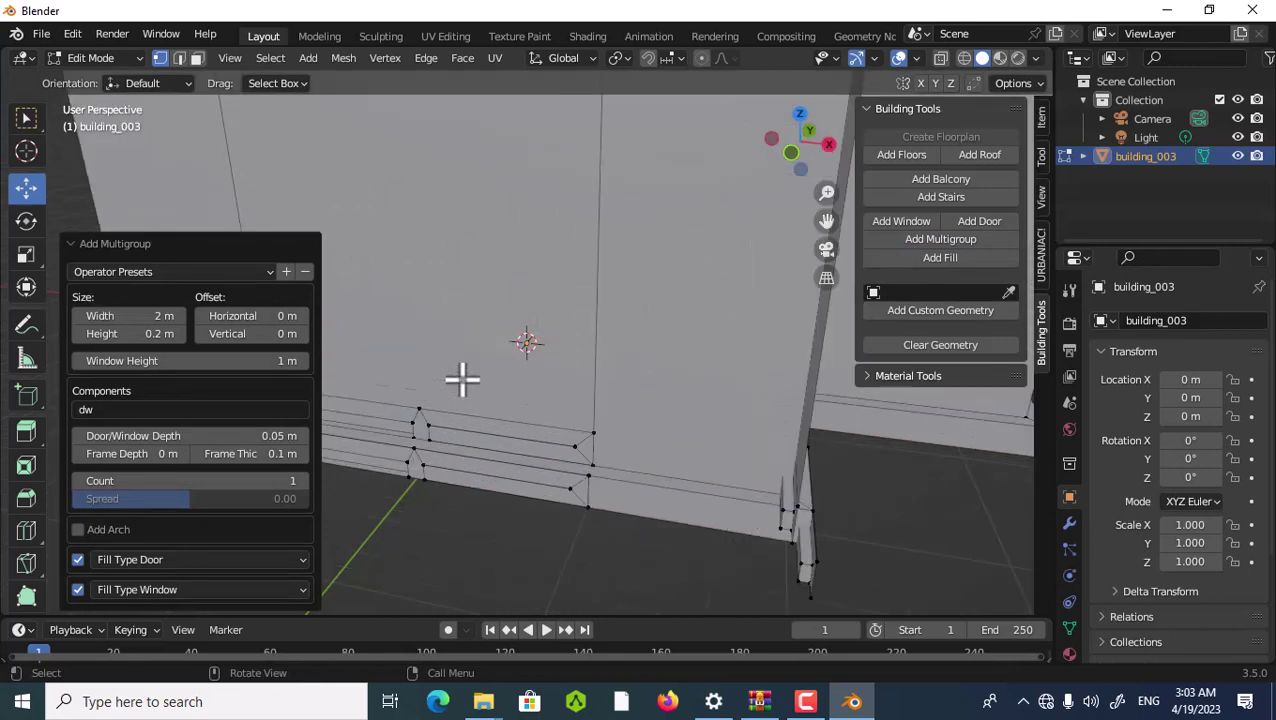
scroll(462, 378, down, 3)
scroll(462, 378, down, 2)
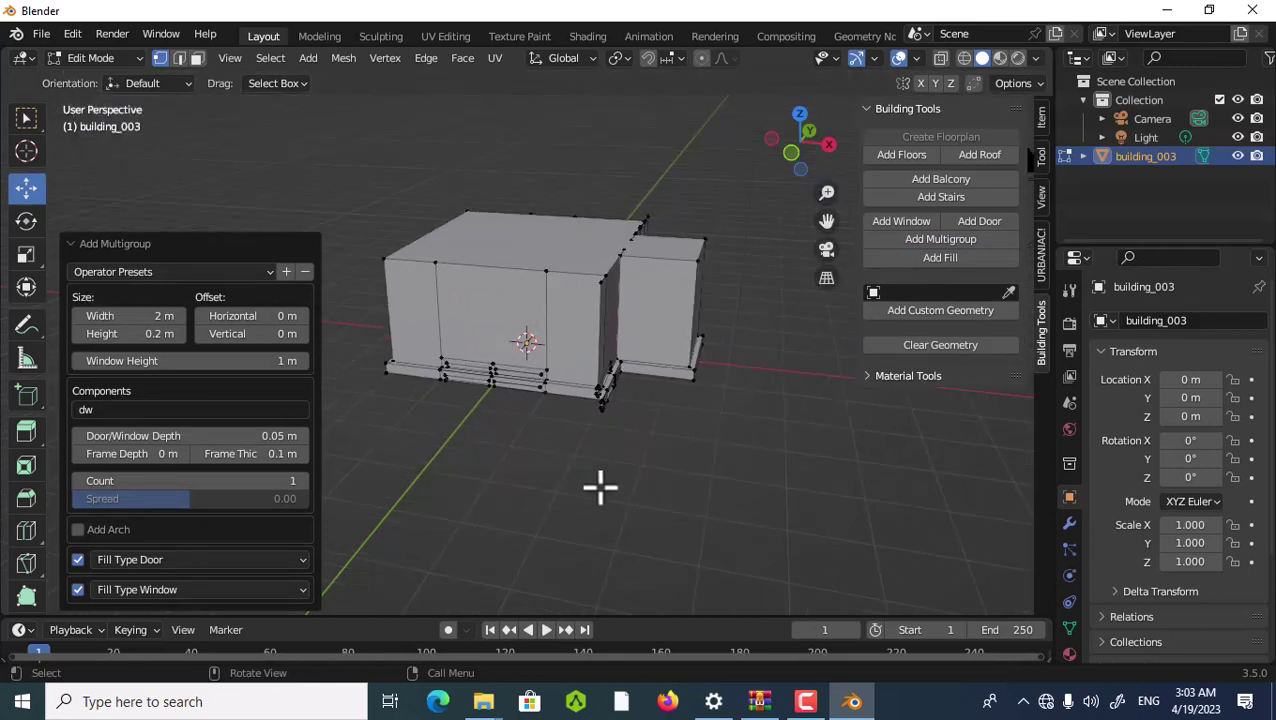
click(524, 466)
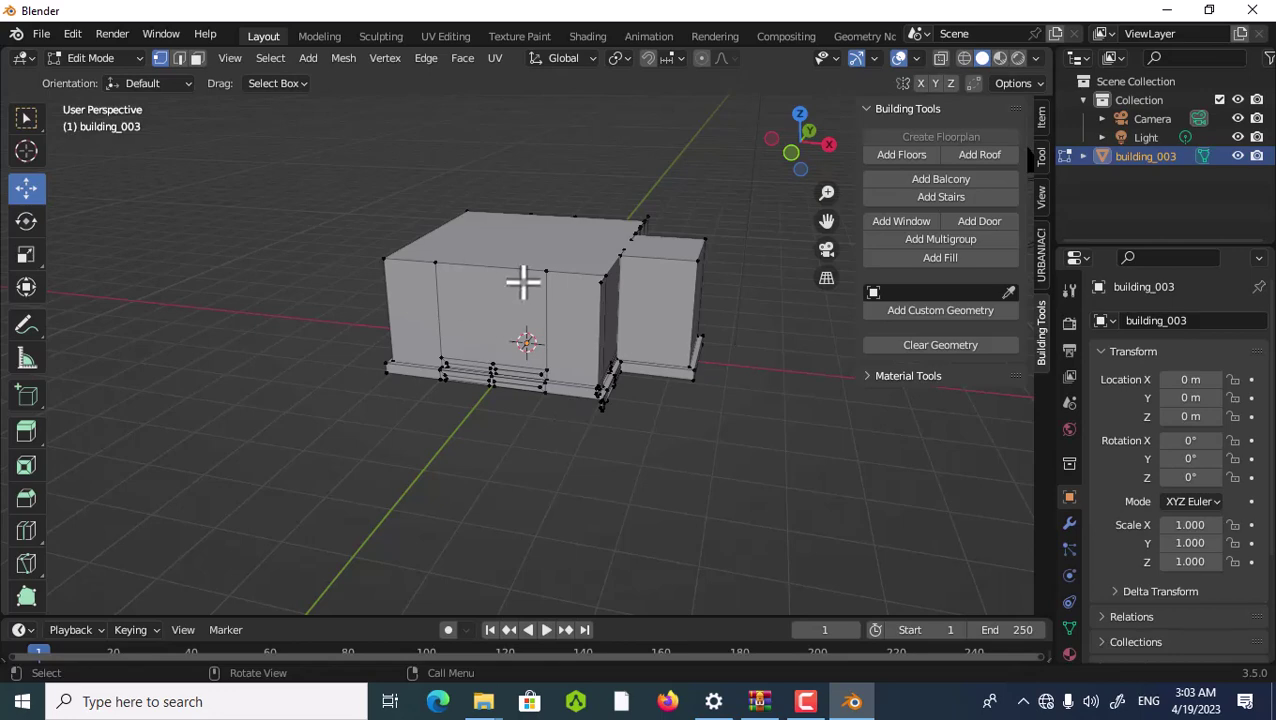
click(522, 248)
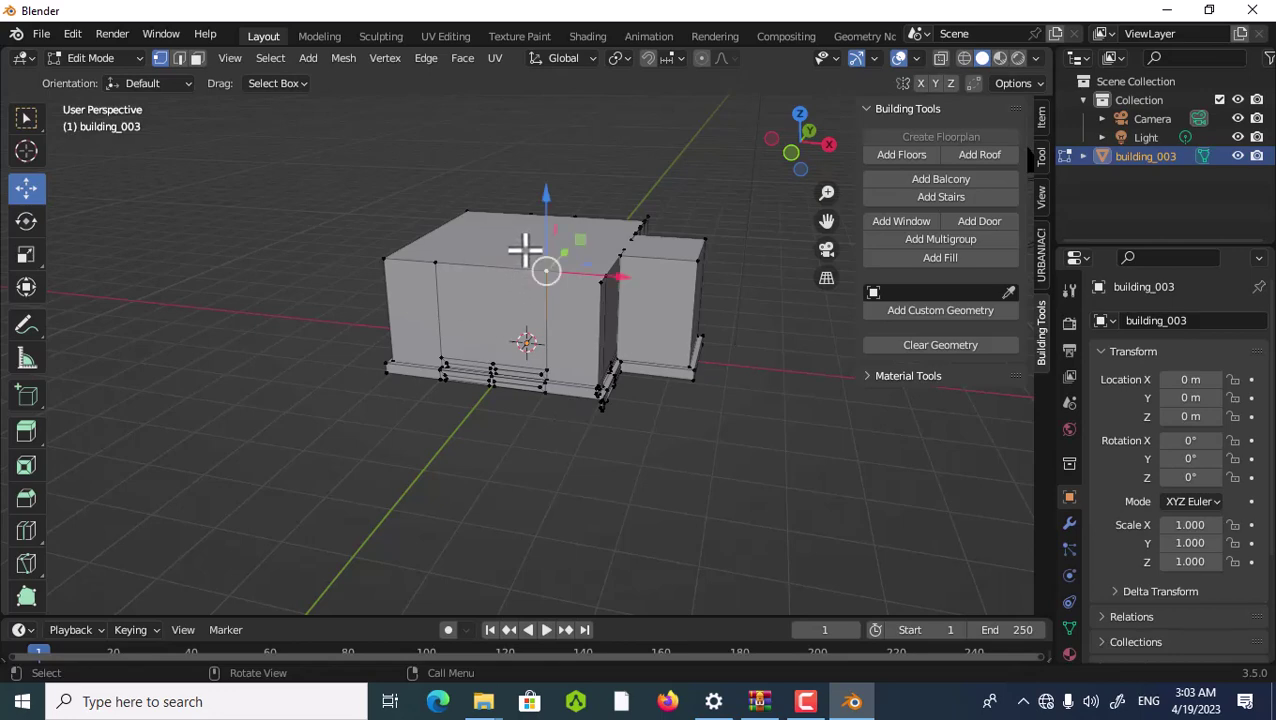
key(l)
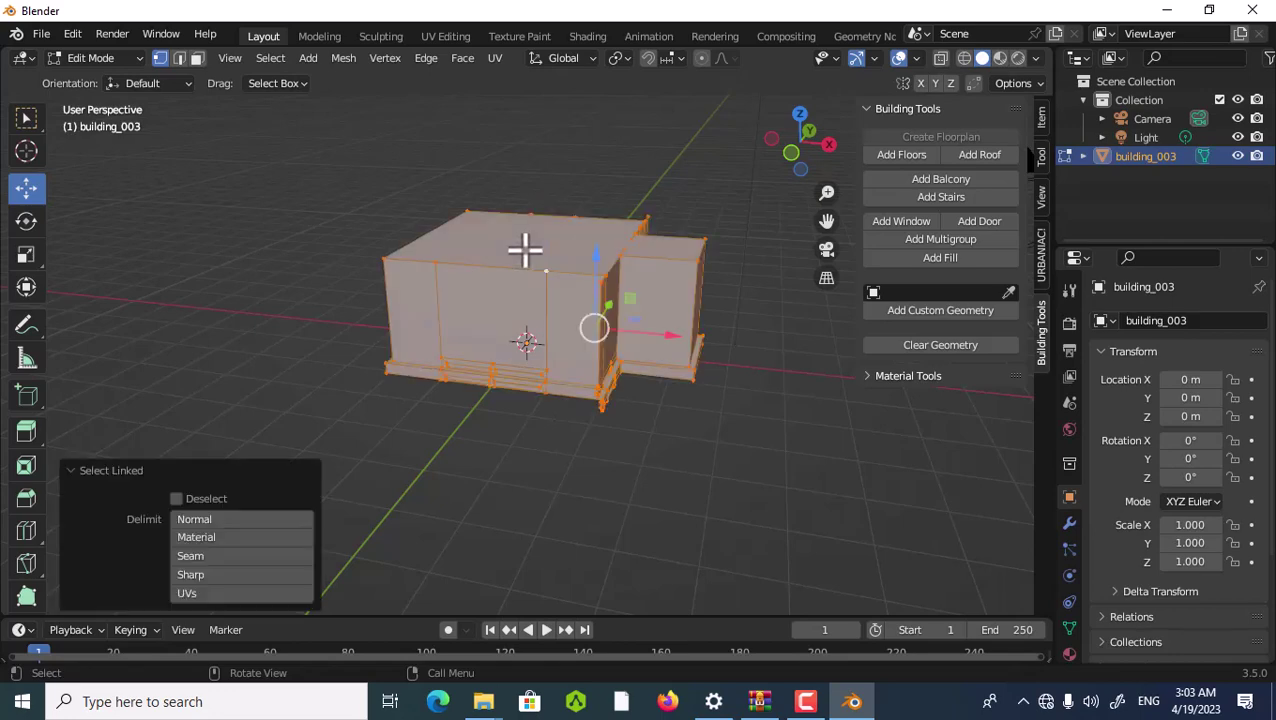
click(530, 250)
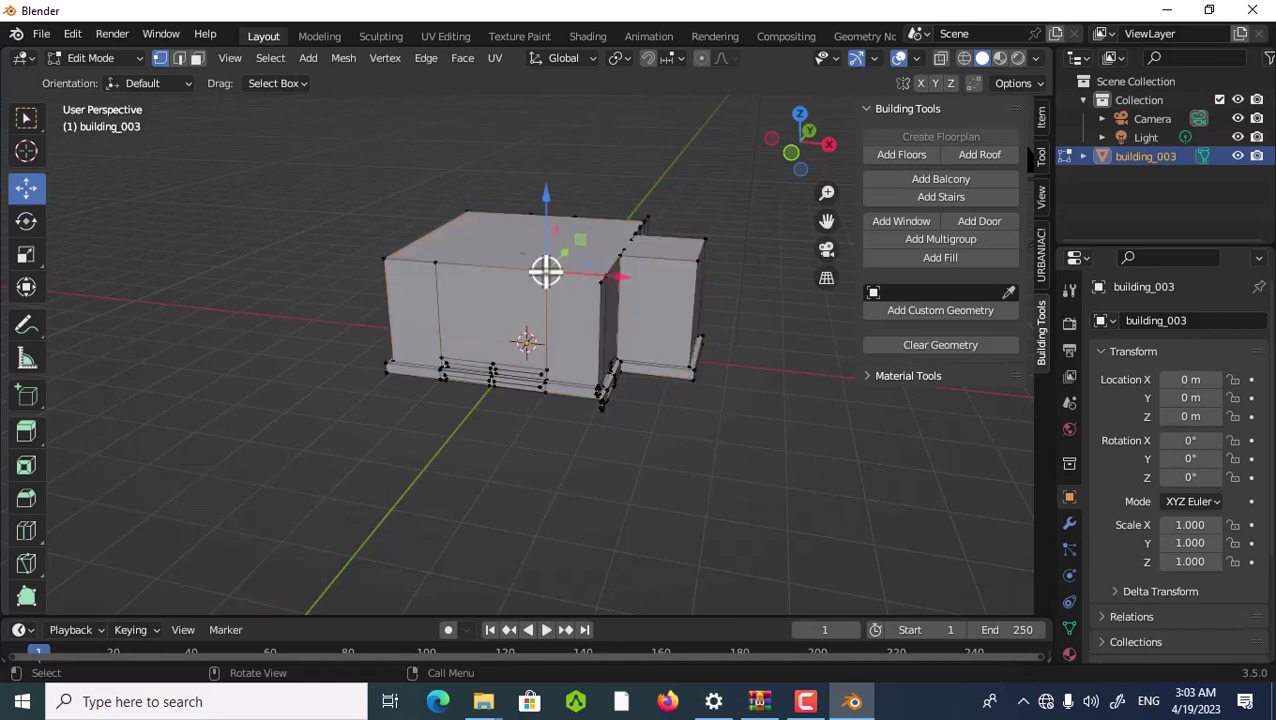
drag(296, 372, 362, 468)
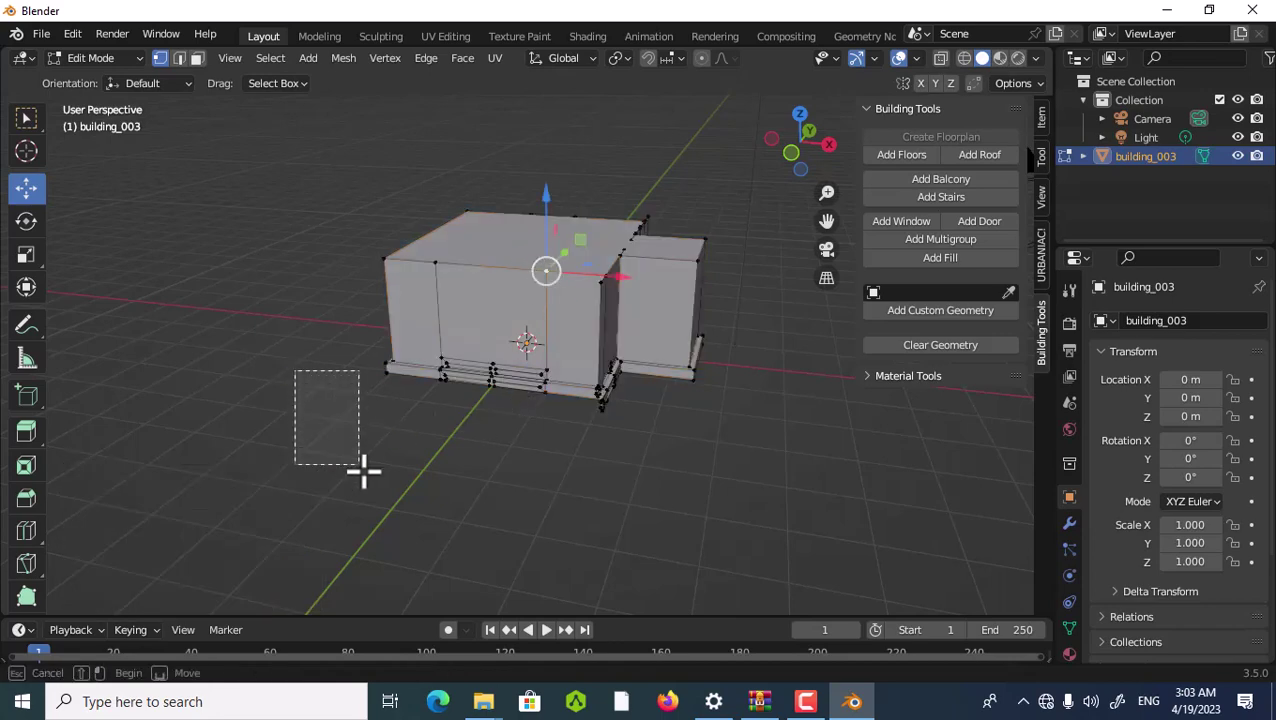
click(508, 244)
drag(426, 188, 561, 292)
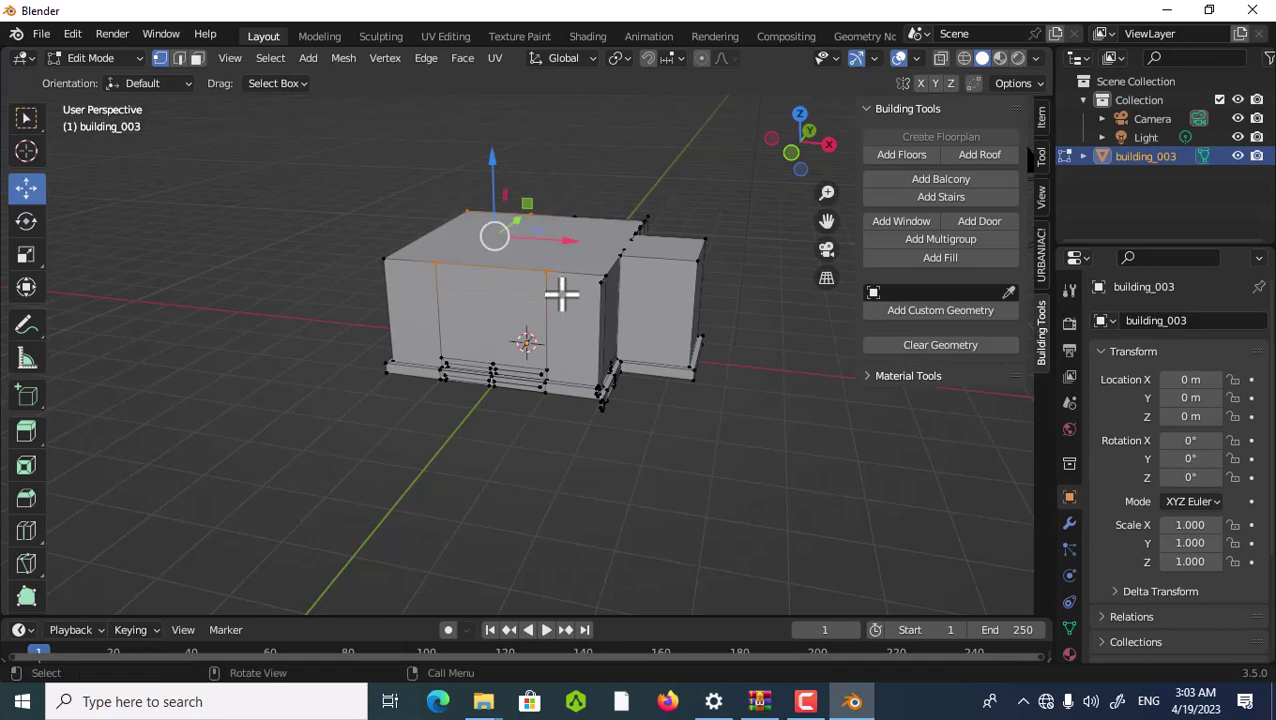
key(l)
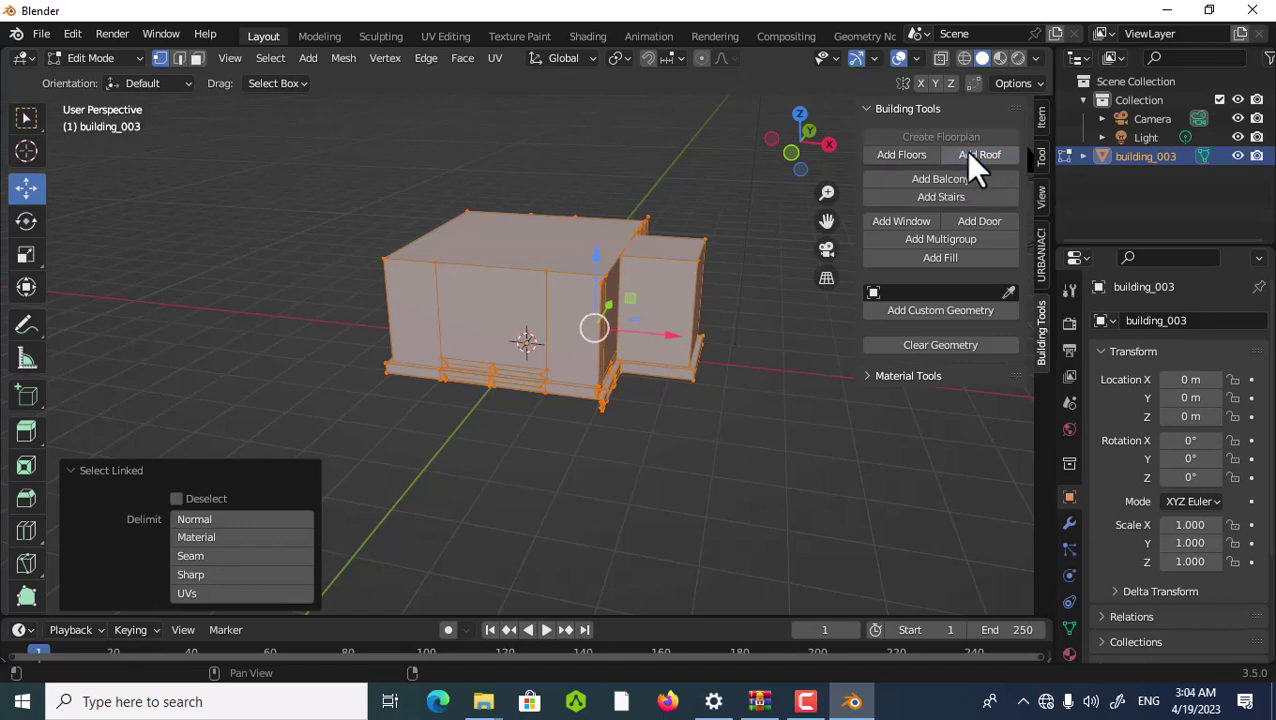
click(602, 387)
click(453, 487)
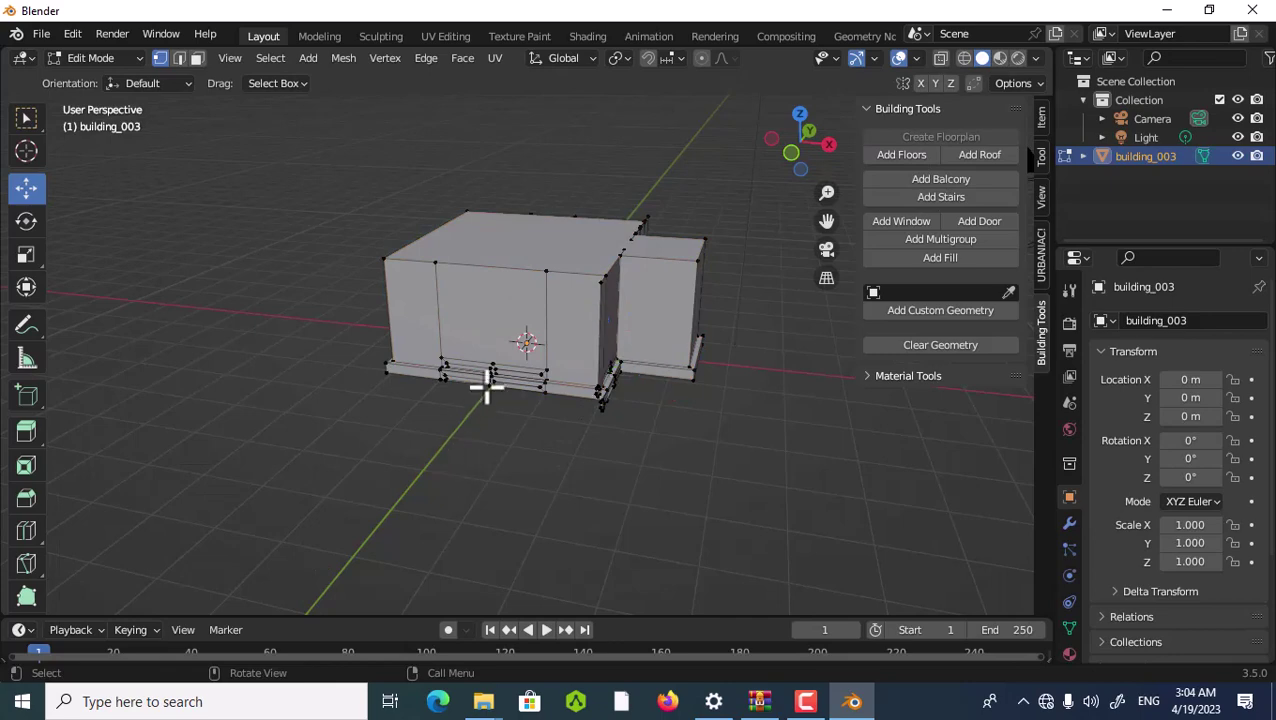
drag(795, 147, 800, 260)
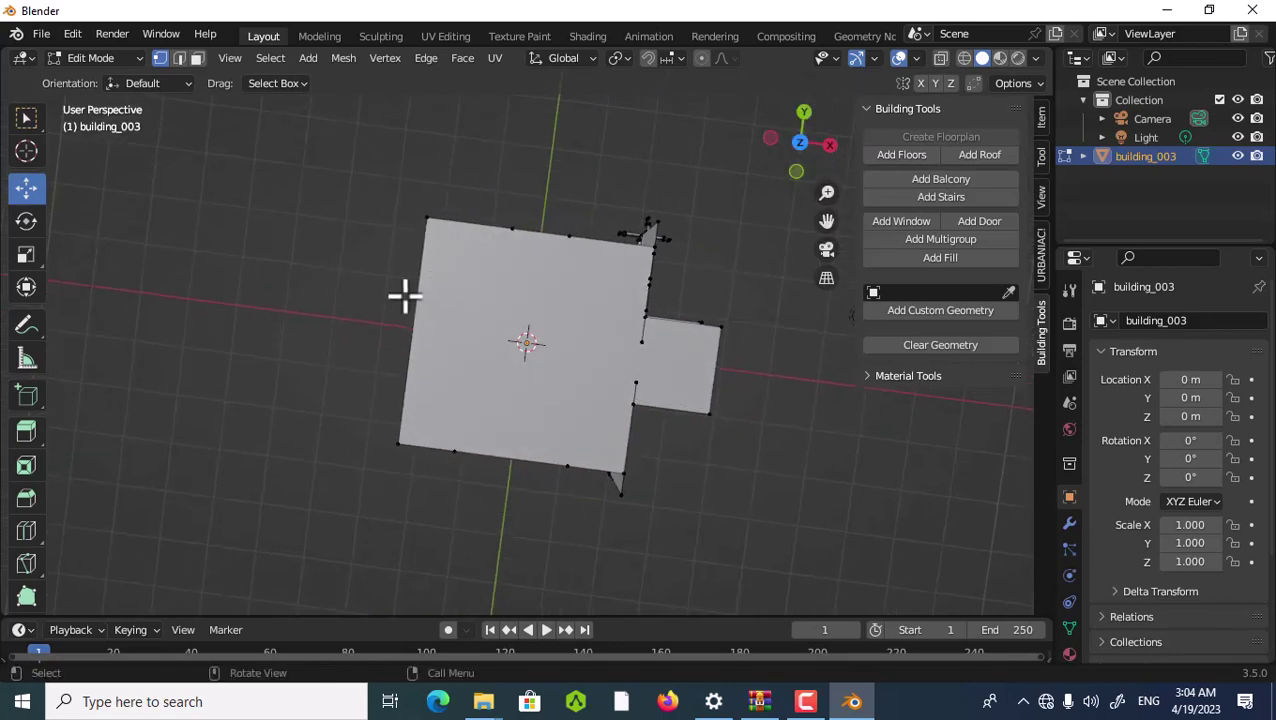
- Clear the trial floor-plan selections and orbit to an angled view of the building's walls
drag(389, 293, 554, 386)
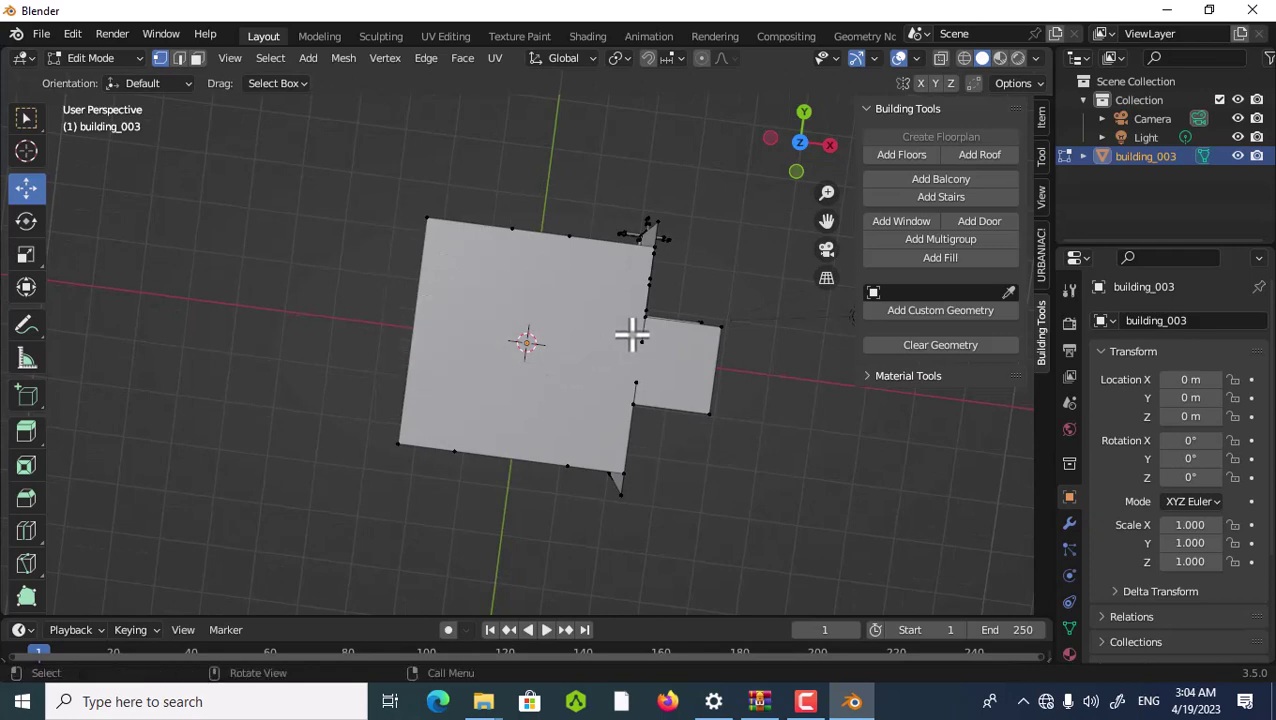
drag(715, 294, 440, 421)
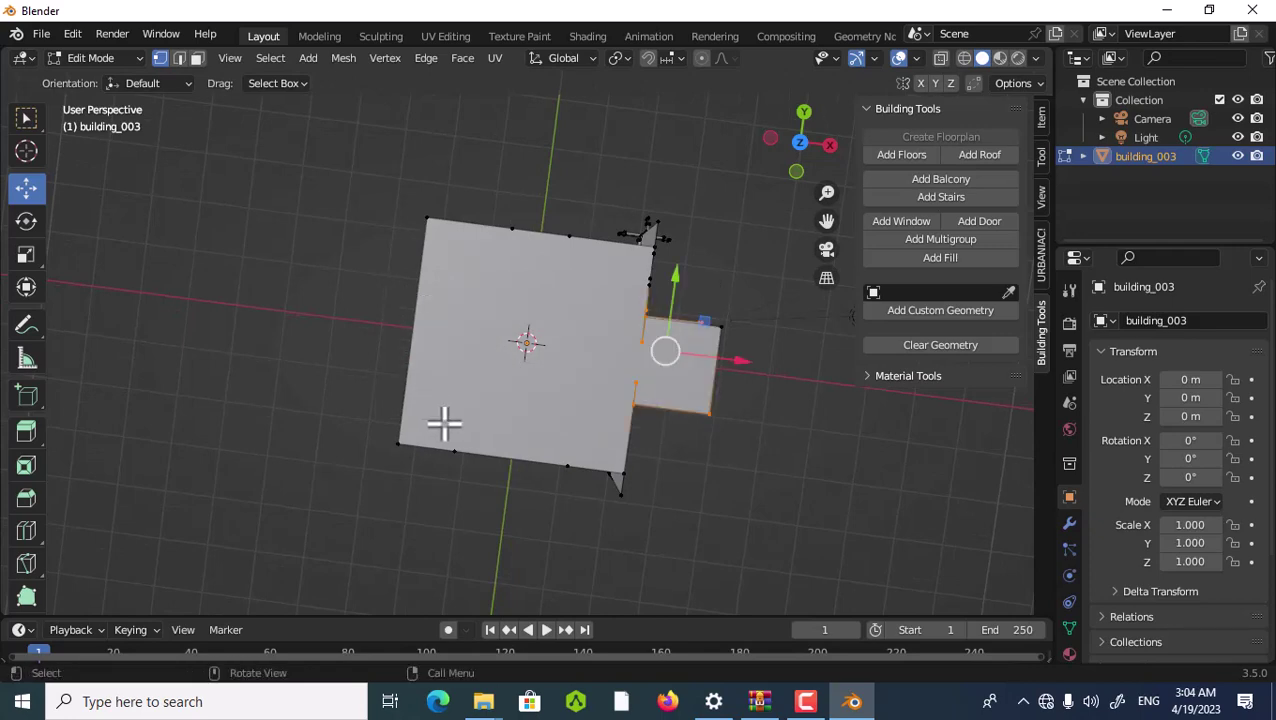
key(ctrl+l)
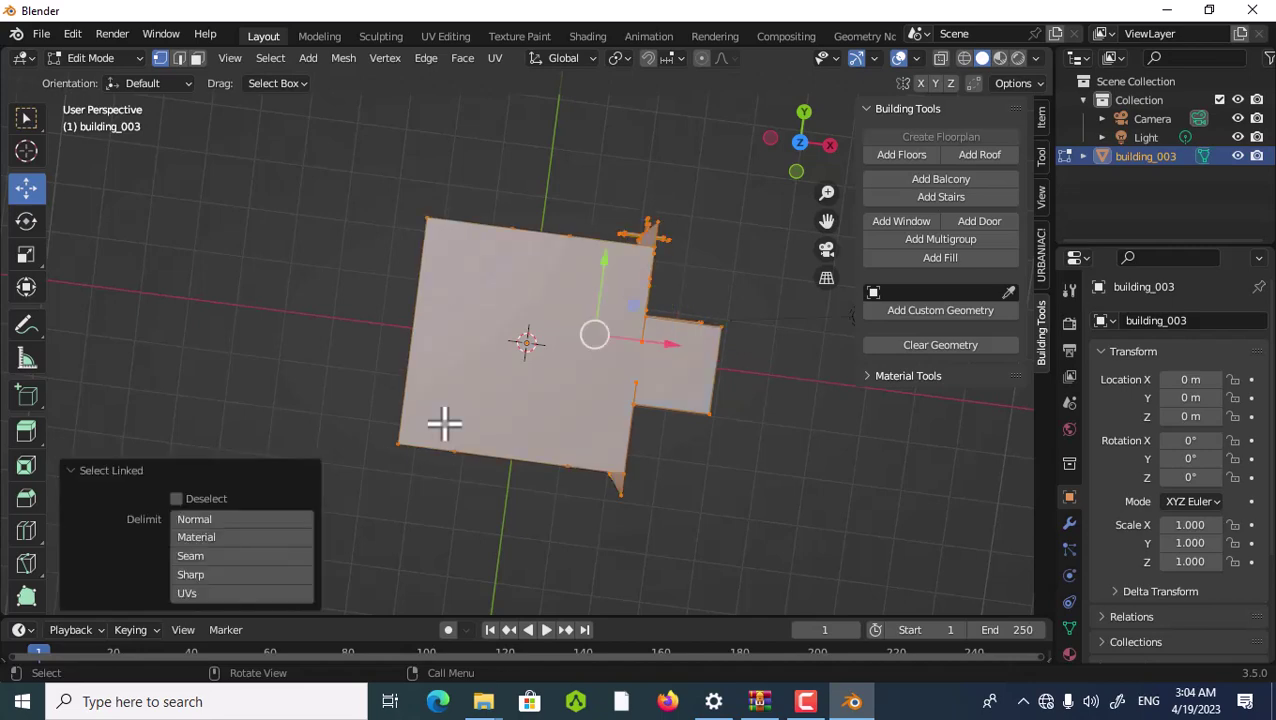
click(445, 423)
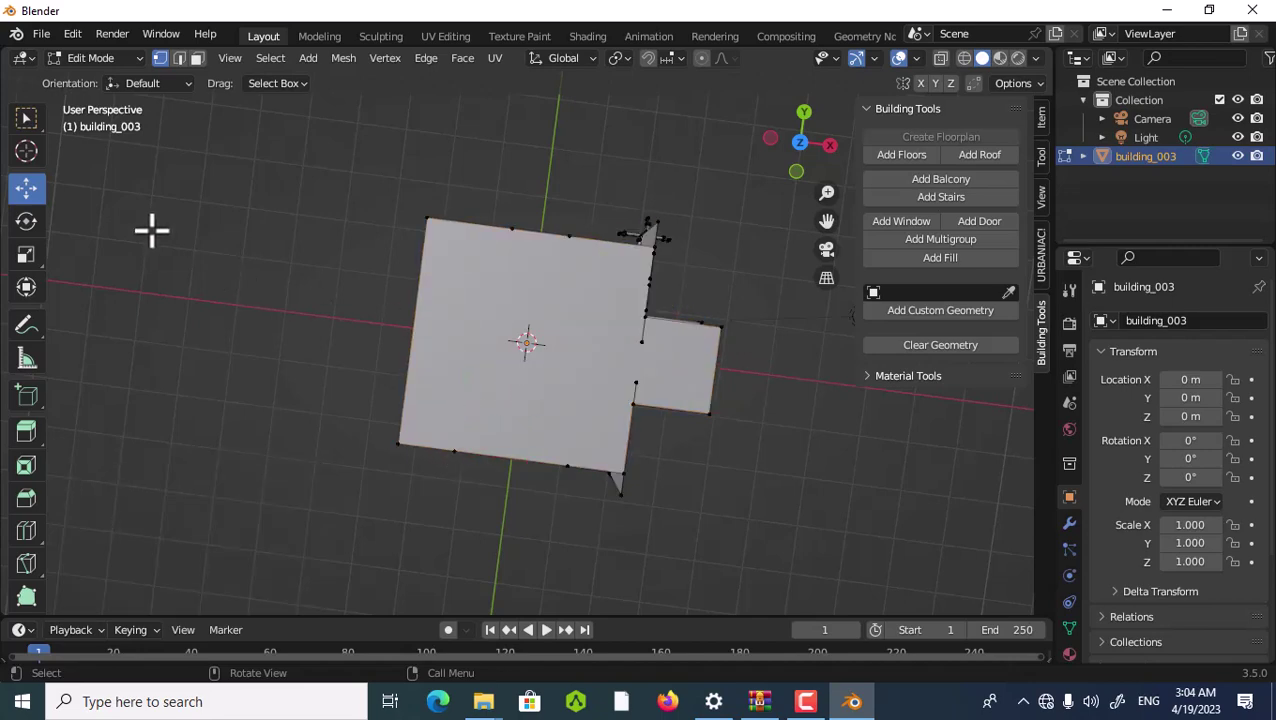
click(30, 125)
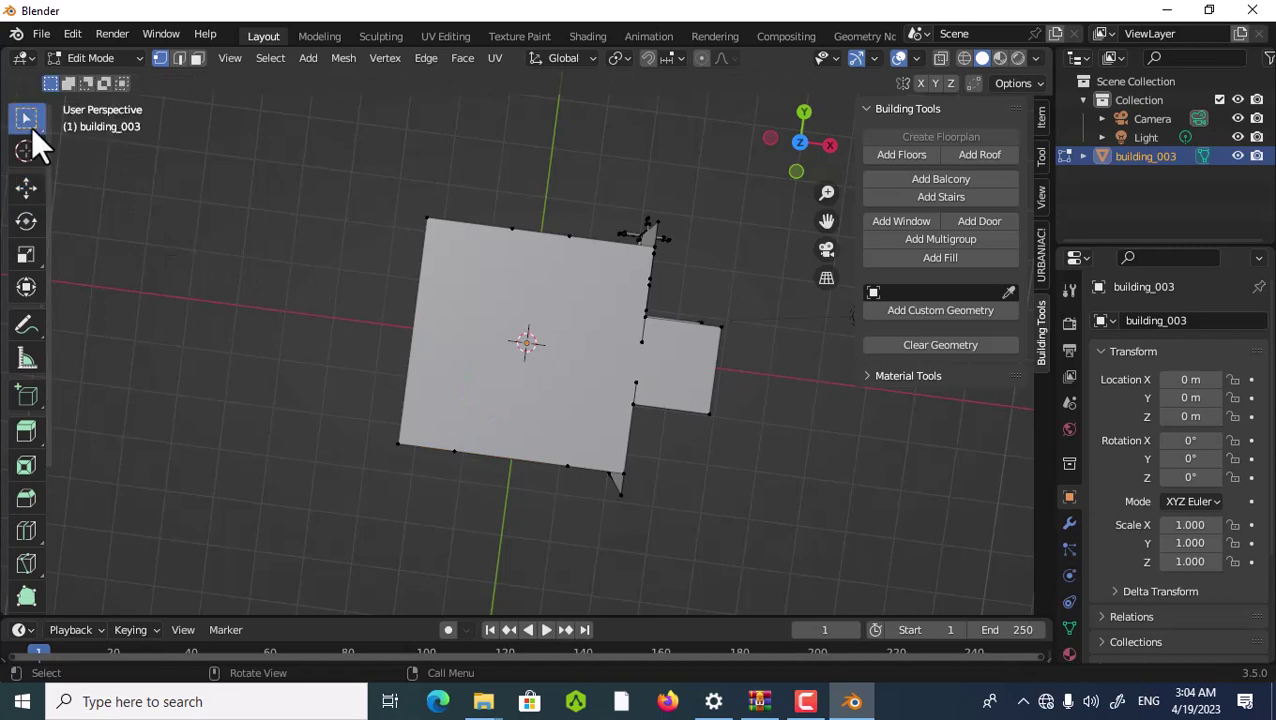
drag(455, 215, 664, 508)
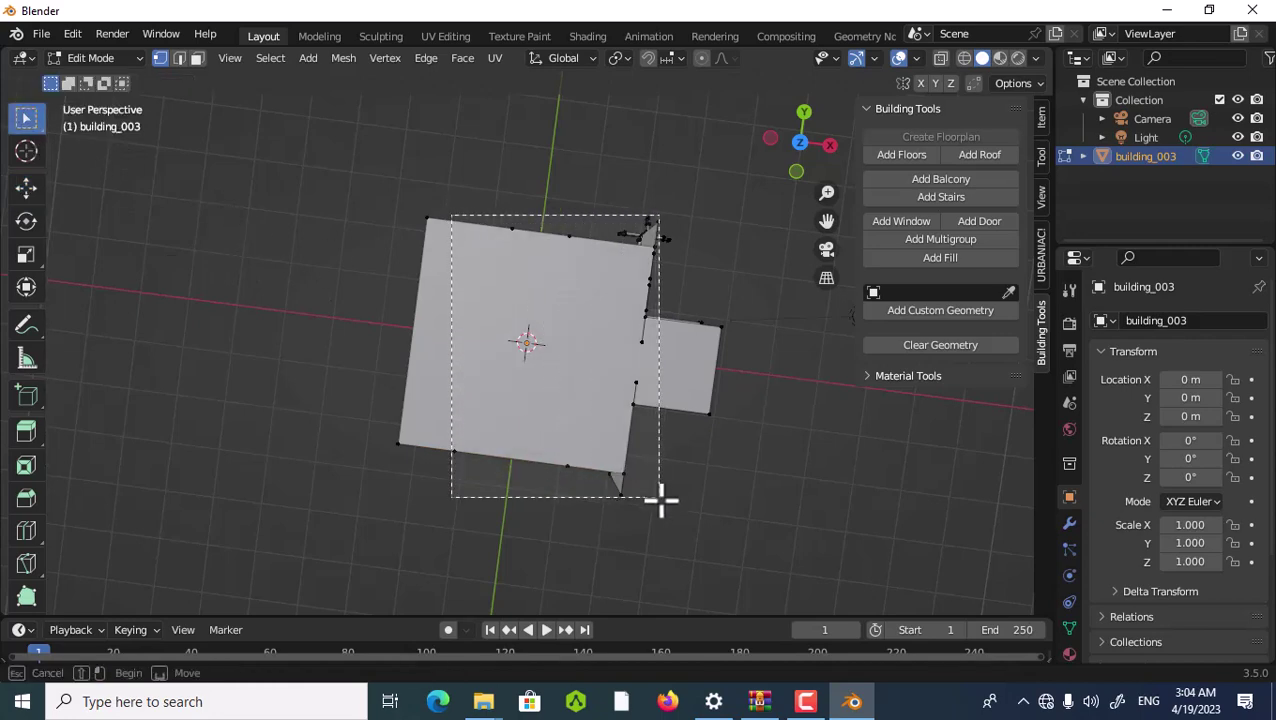
click(516, 383)
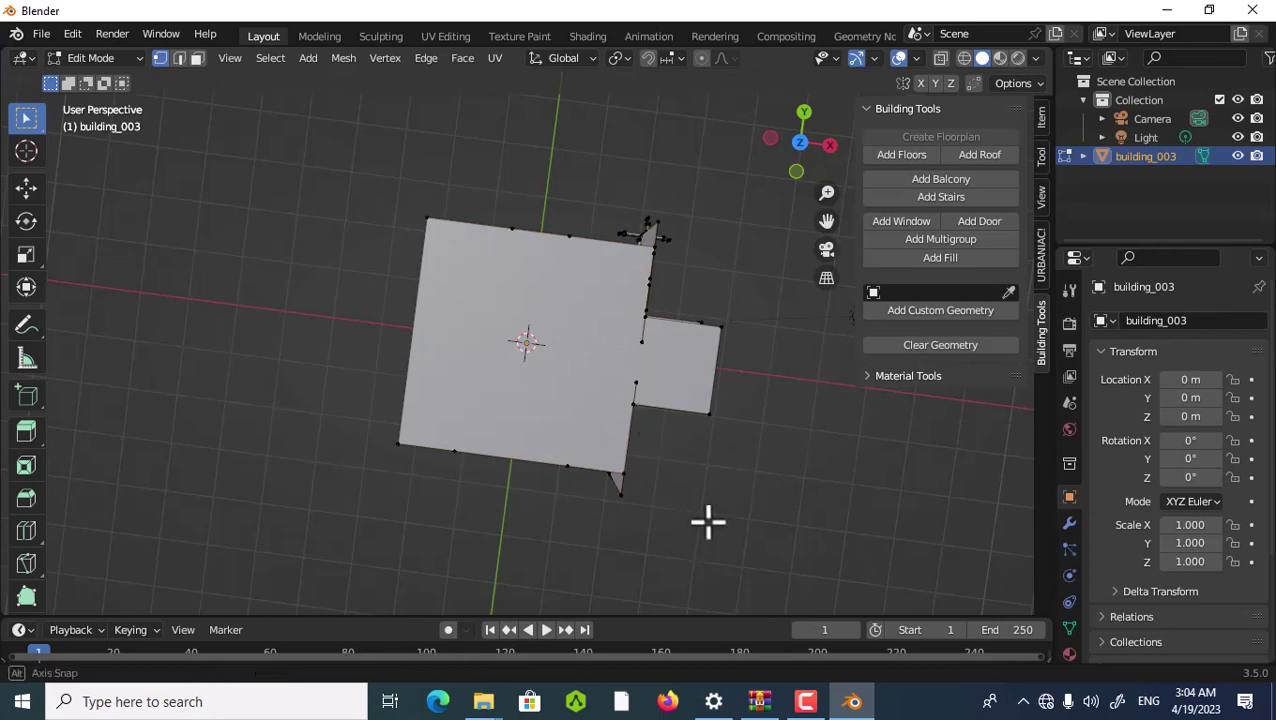
mouse_move(706, 521)
middle_down()
mouse_move(644, 439)
mouse_move(649, 379)
middle_up()
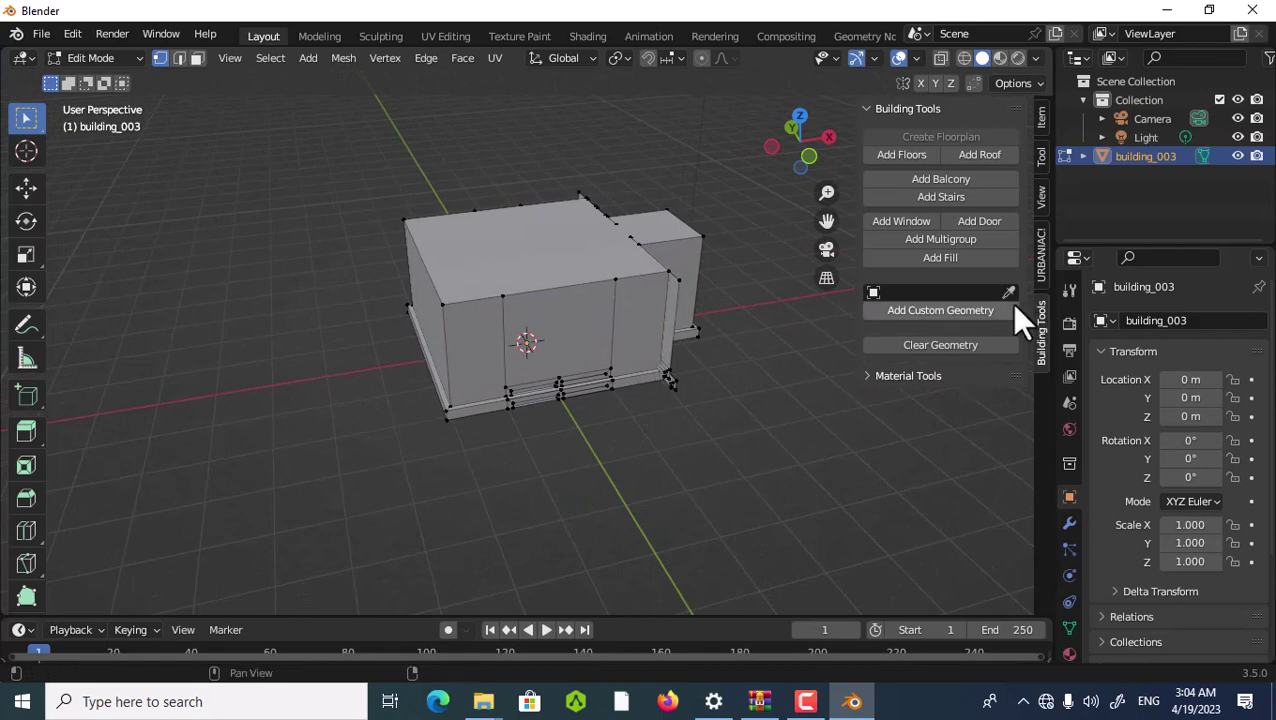
- Set Light as the custom geometry object and orbit so the annex faces front
click(988, 304)
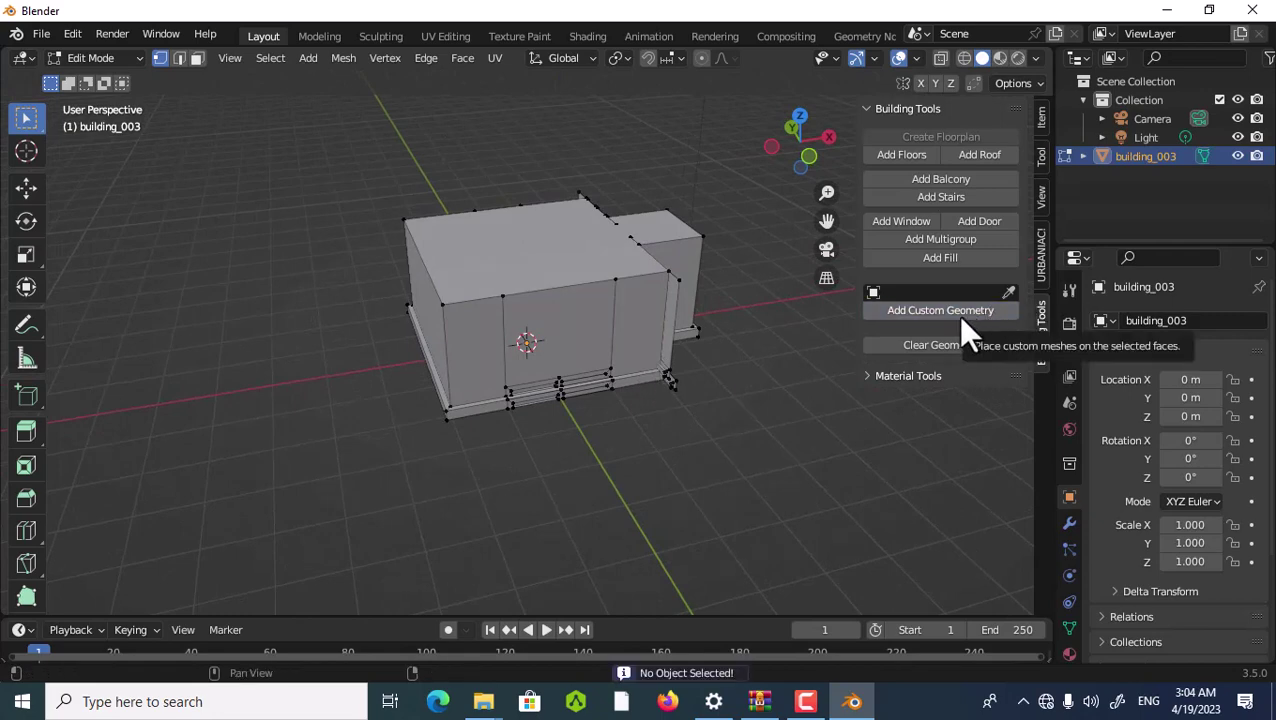
click(879, 296)
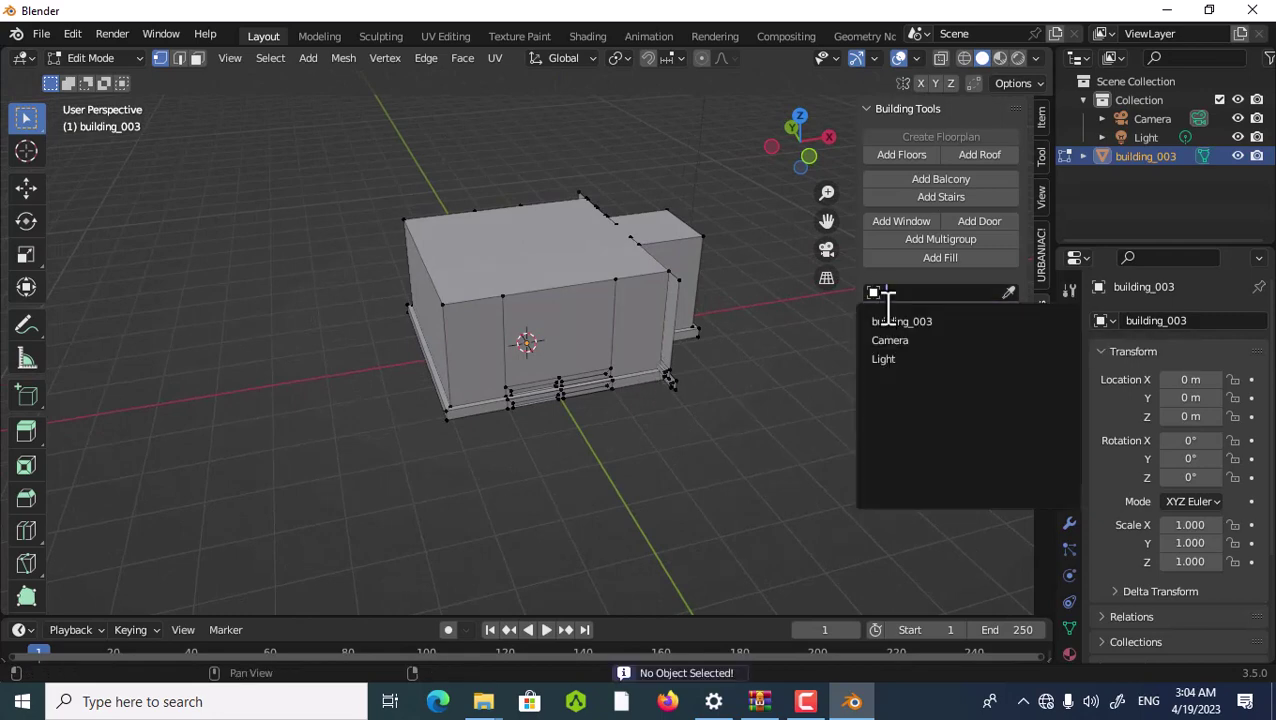
click(905, 360)
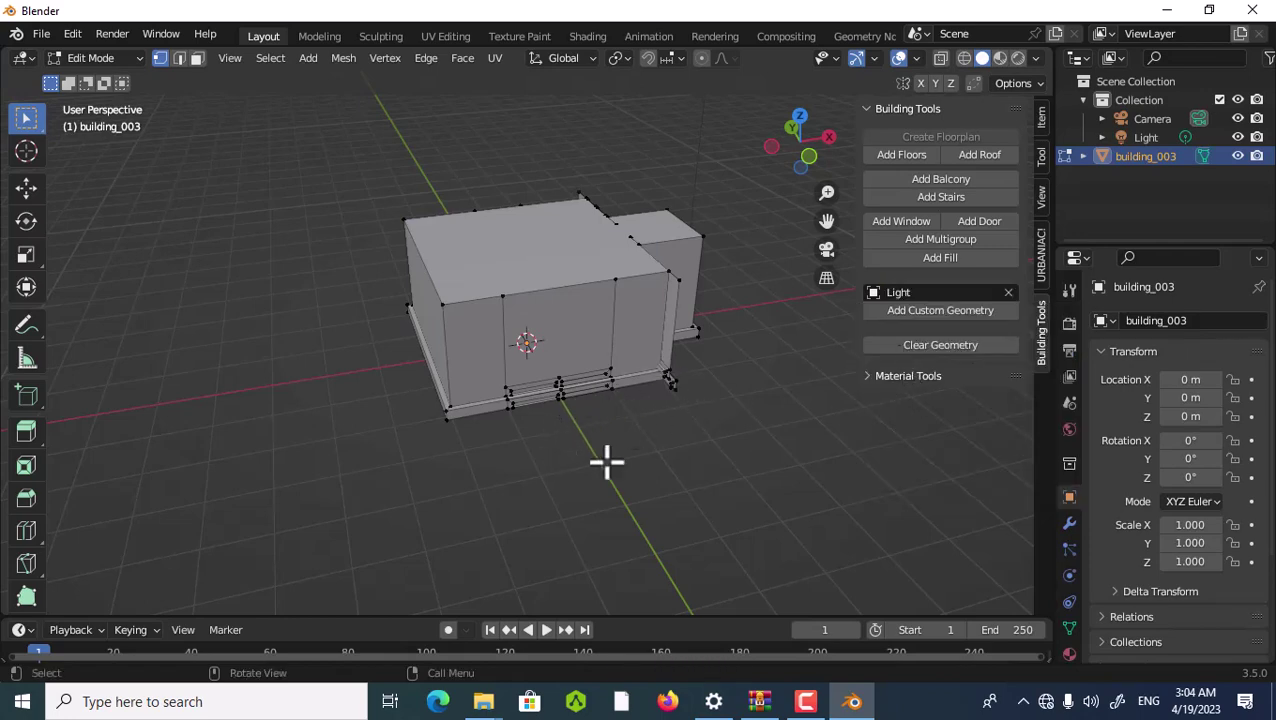
mouse_move(607, 455)
middle_down()
mouse_move(544, 441)
mouse_move(366, 482)
mouse_move(384, 438)
middle_up()
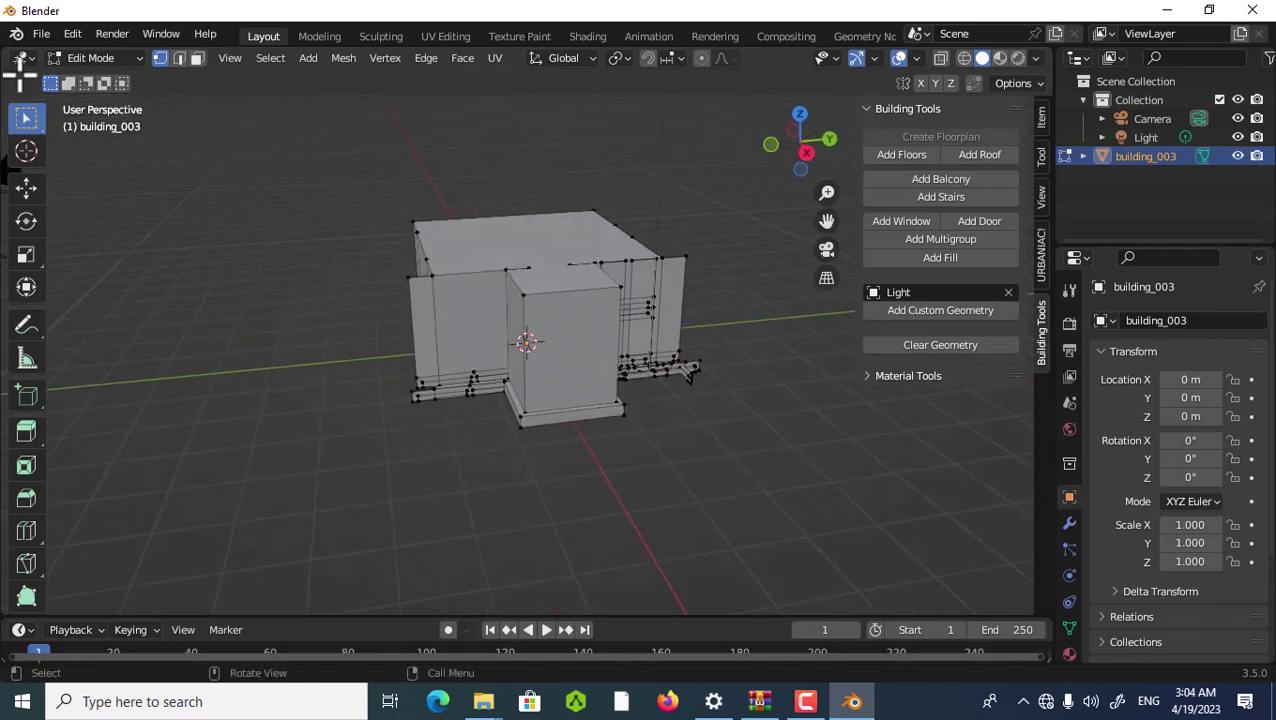
- View through the scene camera, enable Lock Camera to View, and orbit to a low side-on framing
click(826, 250)
scroll(573, 270, down, 3)
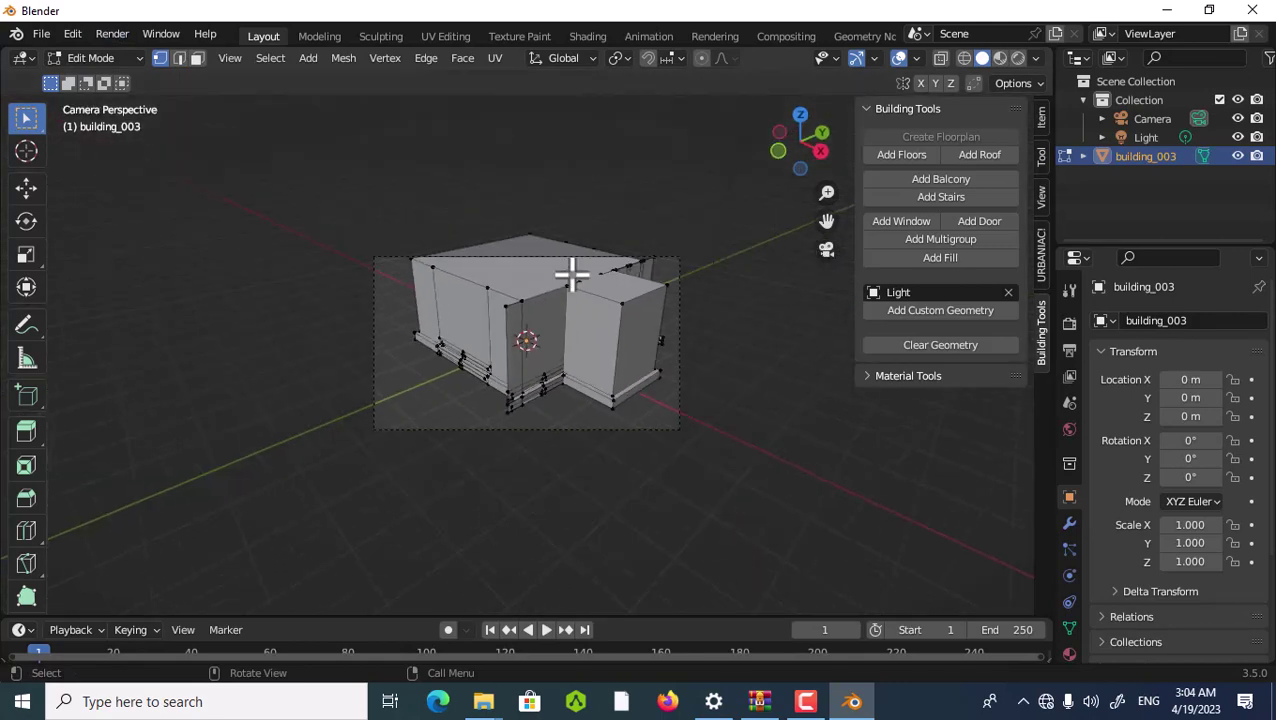
scroll(573, 270, up, 1)
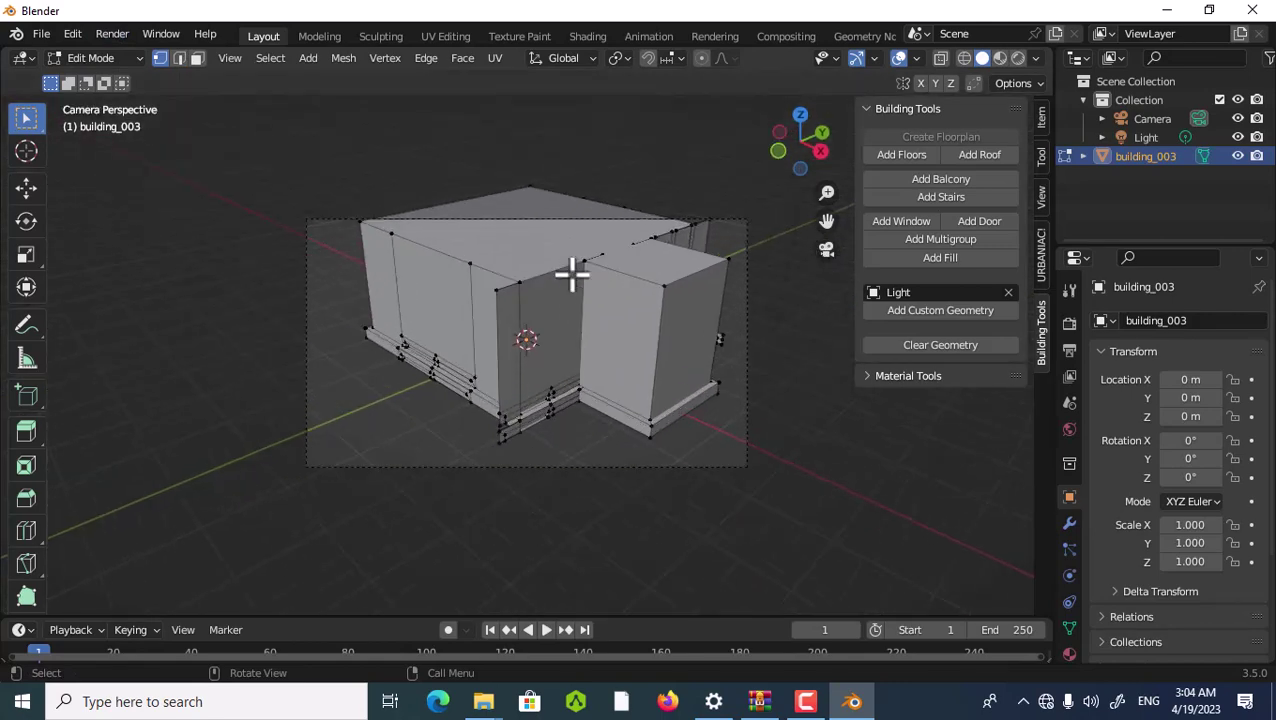
click(1040, 195)
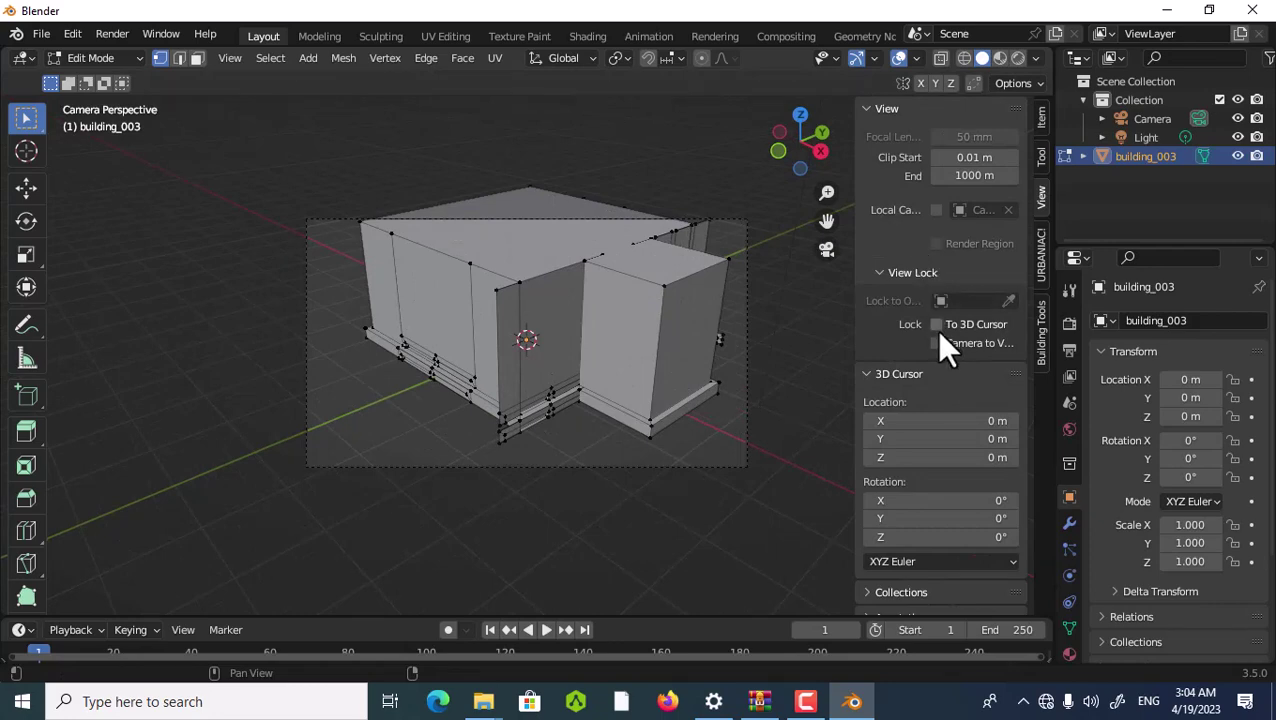
scroll(460, 320, down, 3)
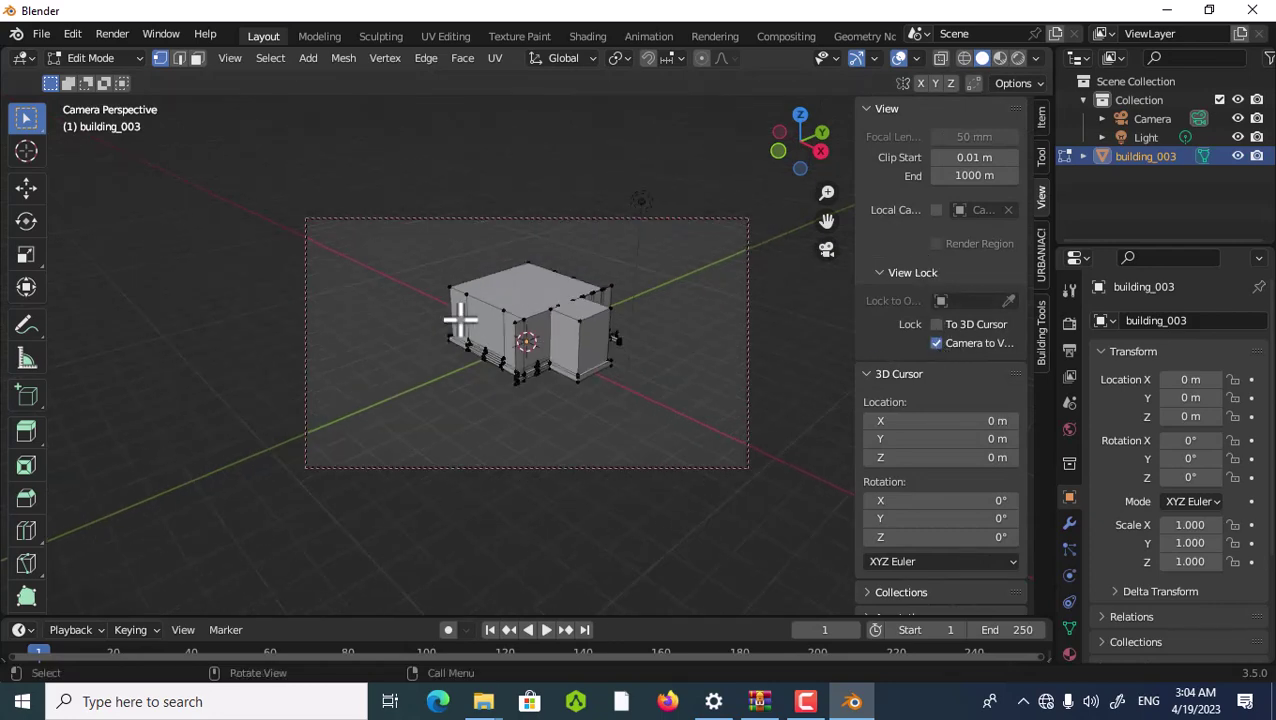
scroll(460, 320, up, 2)
mouse_move(455, 318)
middle_down()
mouse_move(450, 347)
mouse_move(414, 330)
middle_up()
mouse_move(377, 227)
middle_down()
mouse_move(387, 248)
mouse_move(385, 186)
middle_up()
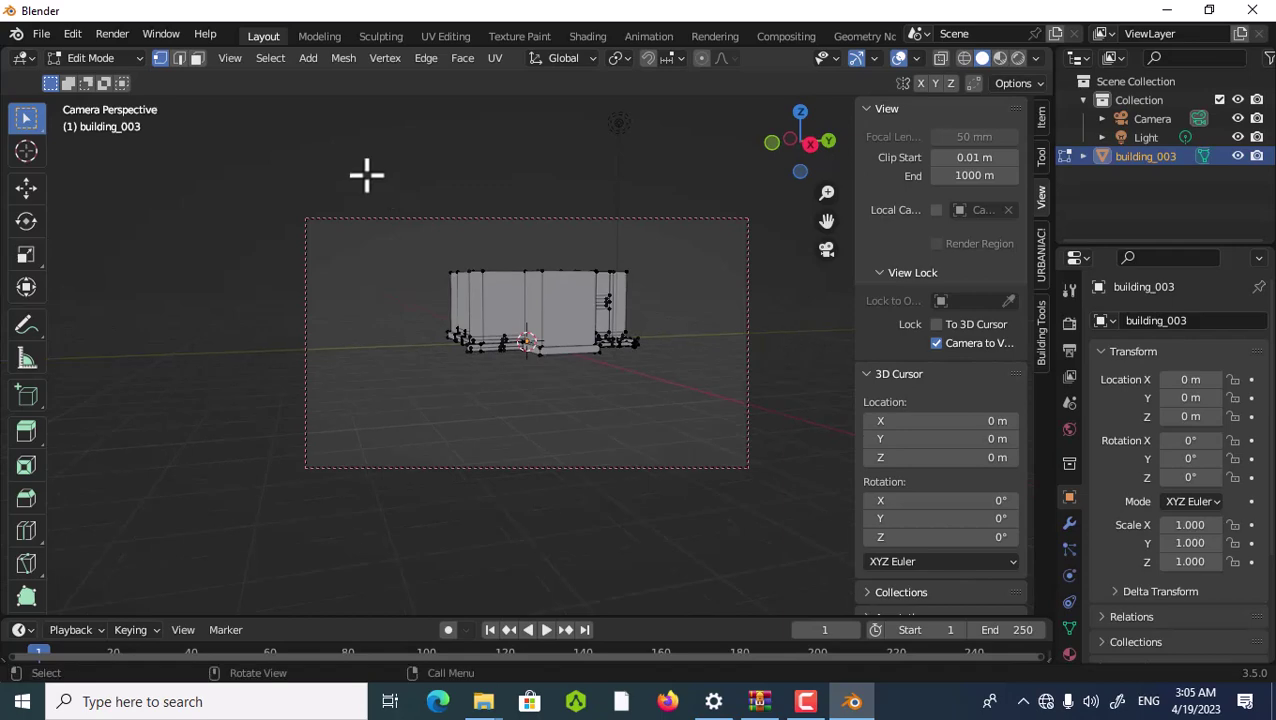
- Render the camera view as an image and zoom into the result
click(104, 40)
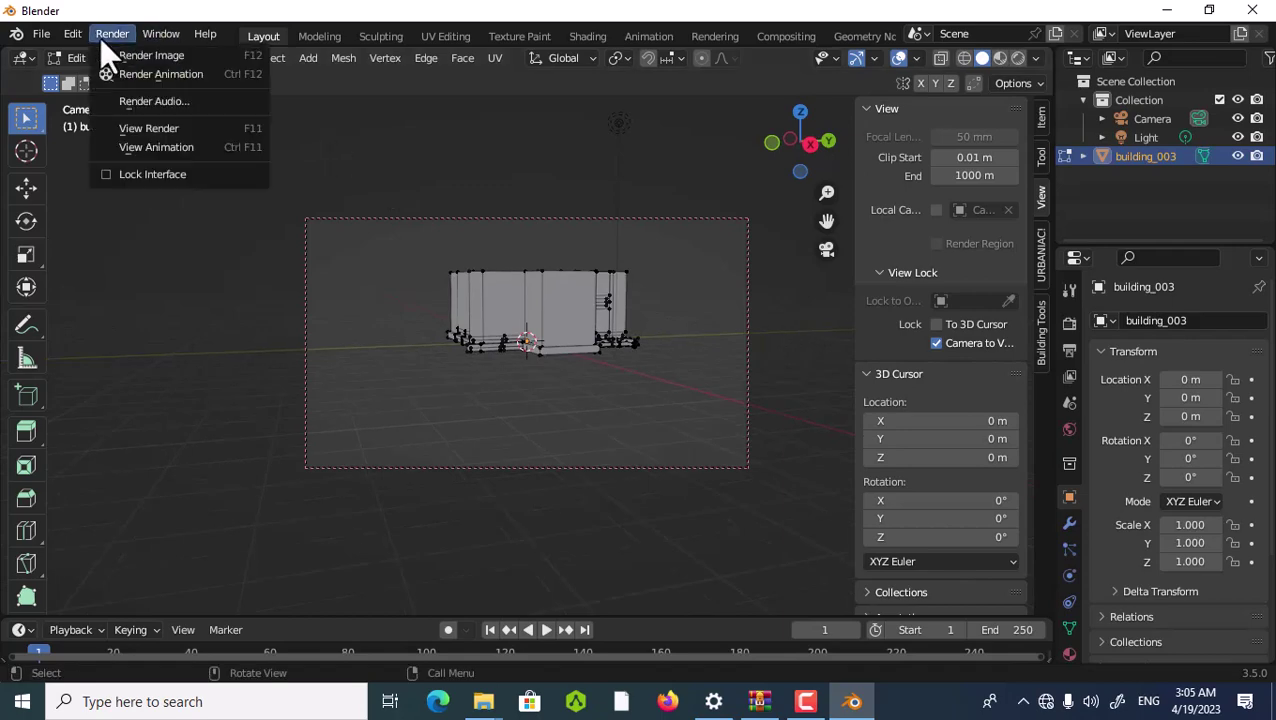
click(147, 56)
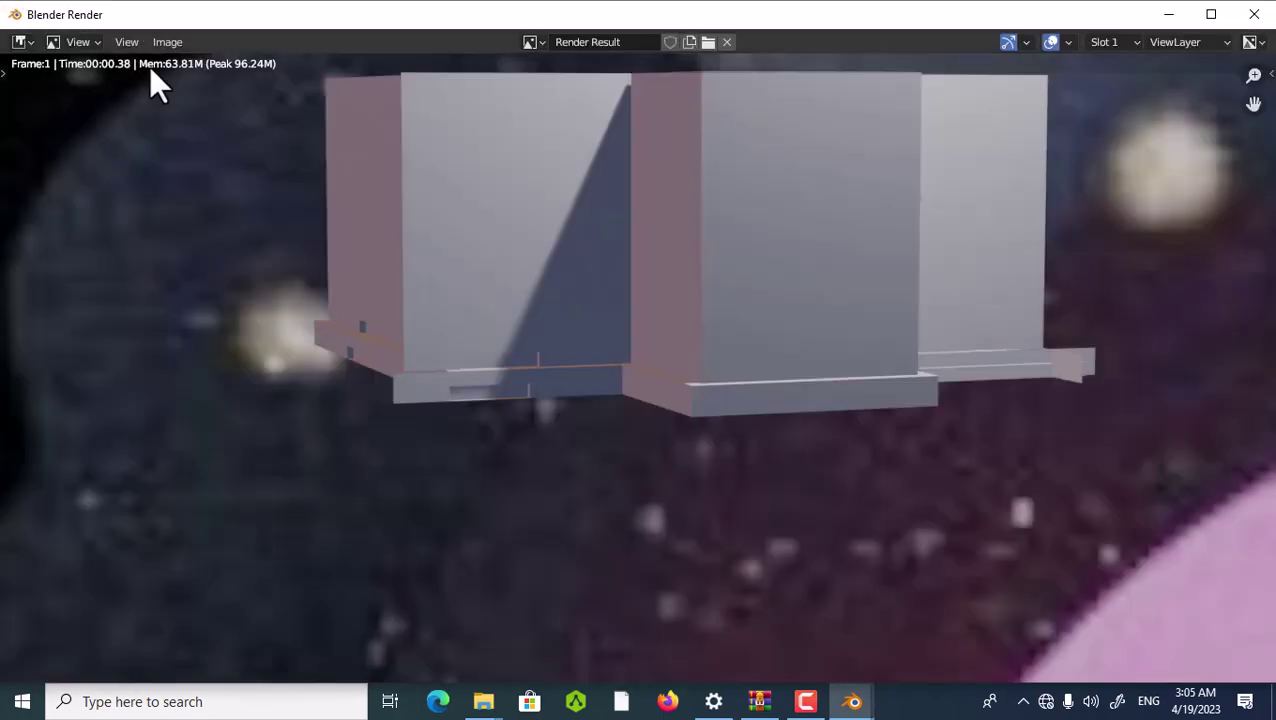
scroll(406, 328, down, 2)
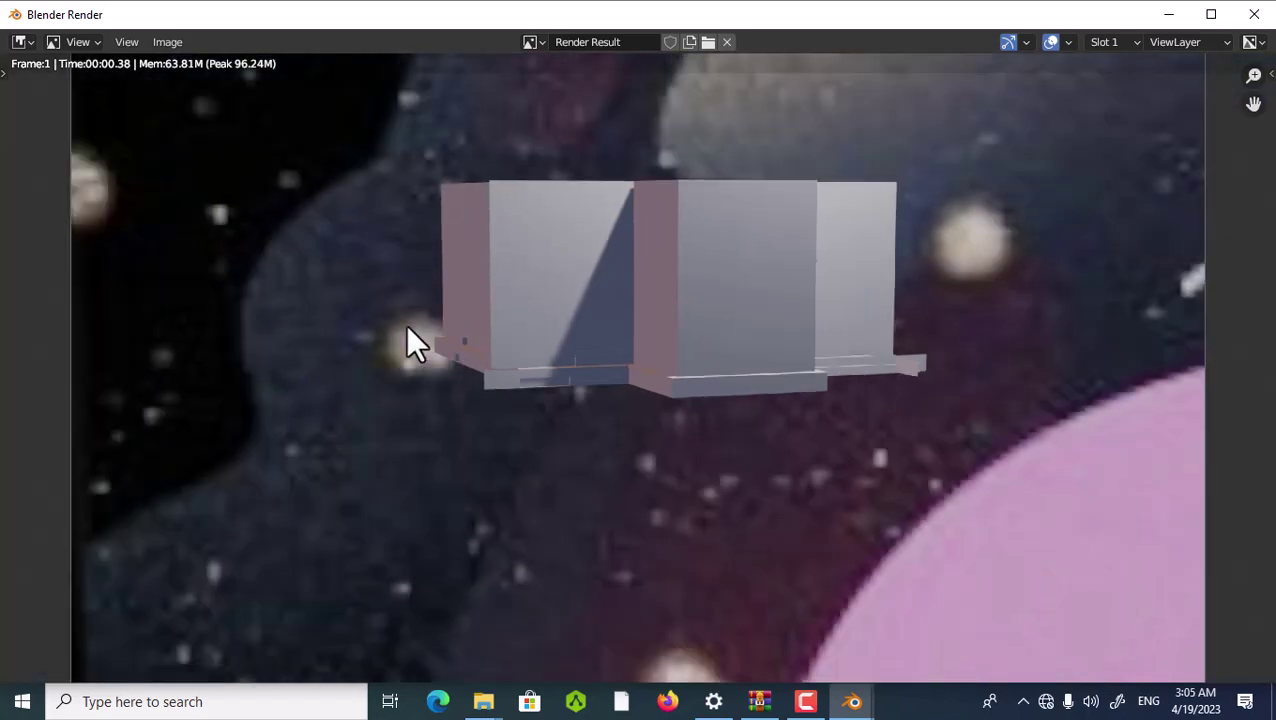
scroll(406, 328, down, 3)
scroll(406, 324, up, 2)
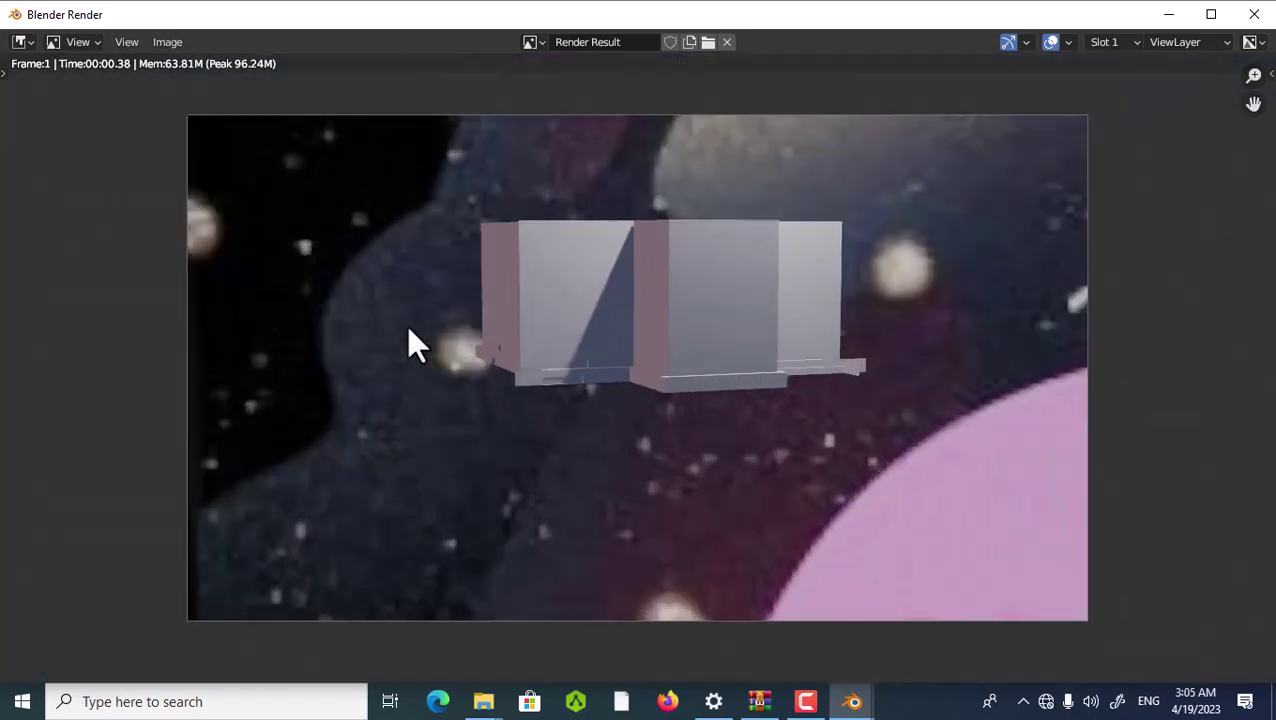
scroll(406, 324, up, 2)
scroll(407, 328, down, 1)
scroll(407, 328, down, 1)
scroll(407, 328, down, 1)
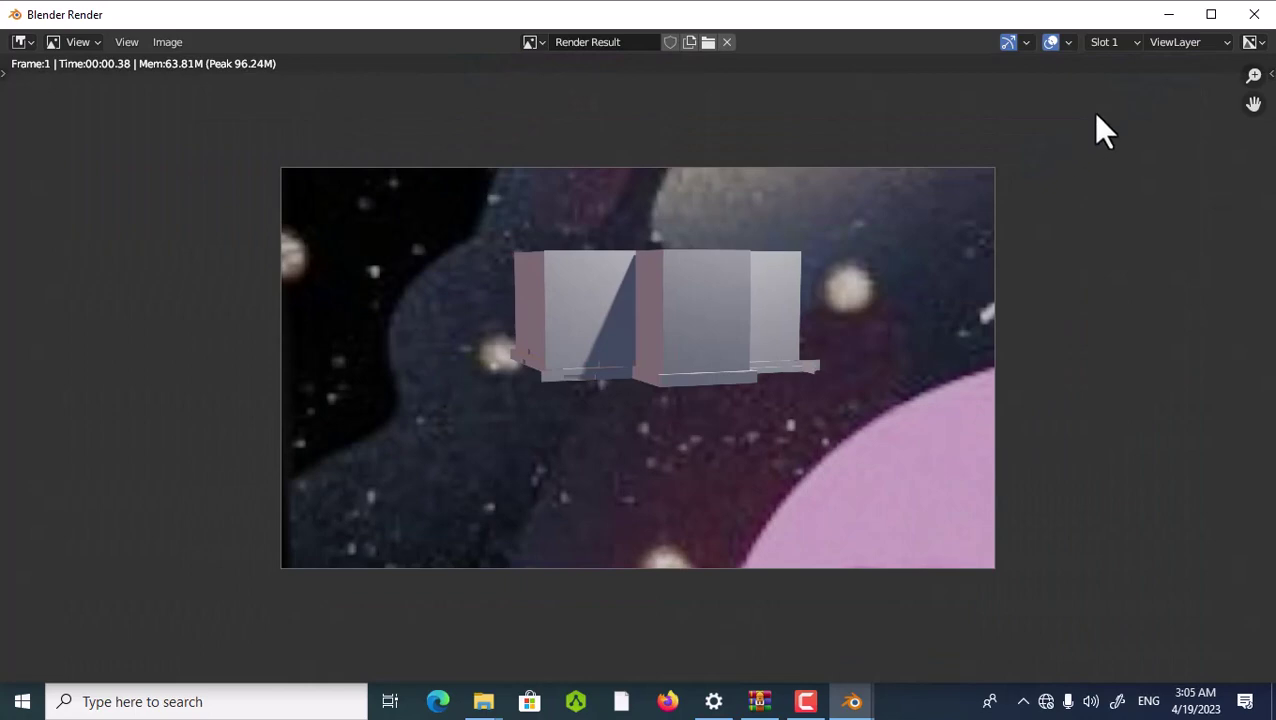
- Close the render window, select the building's left vertical edge, and bring the camera closer
click(1257, 18)
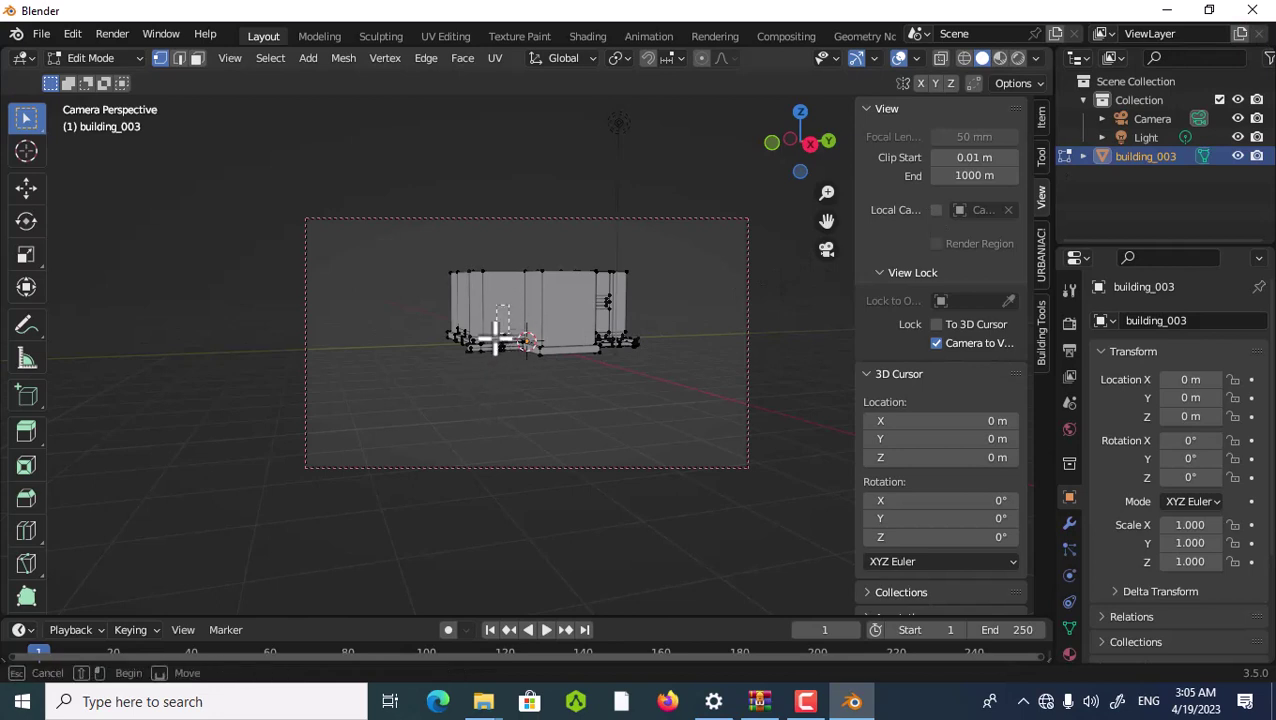
click(492, 341)
drag(521, 238, 472, 336)
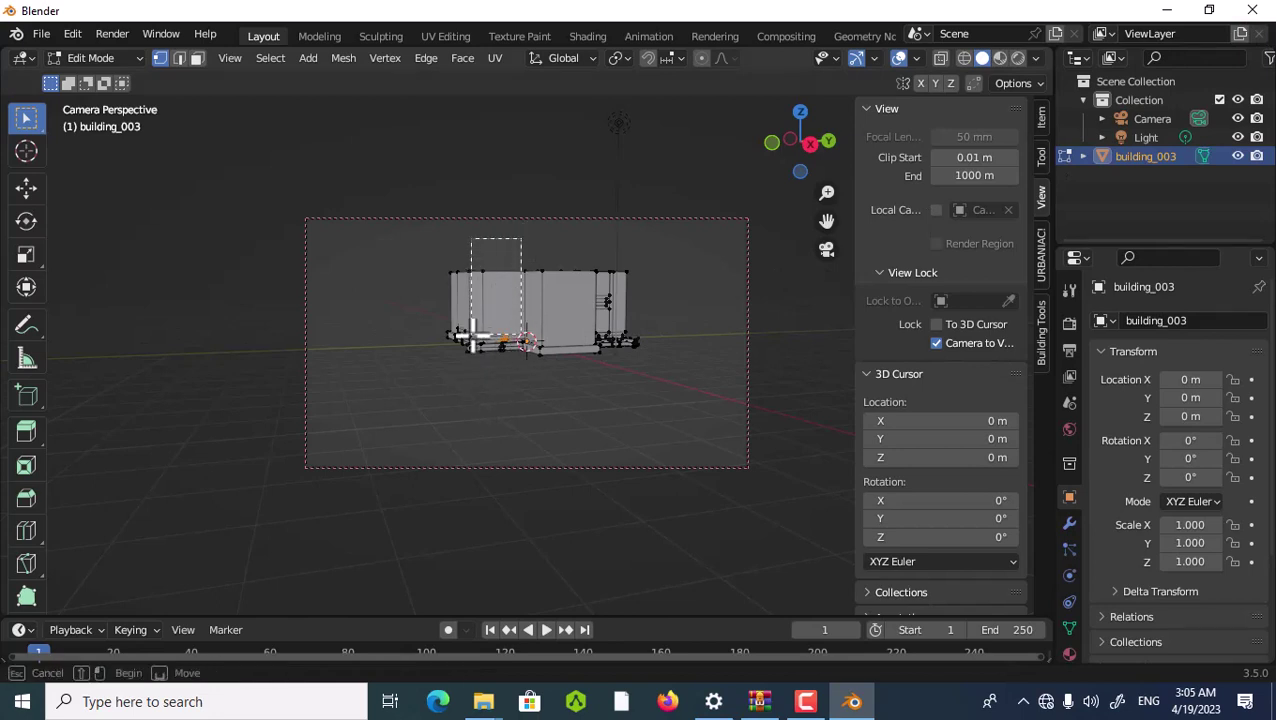
scroll(470, 337, down, 2)
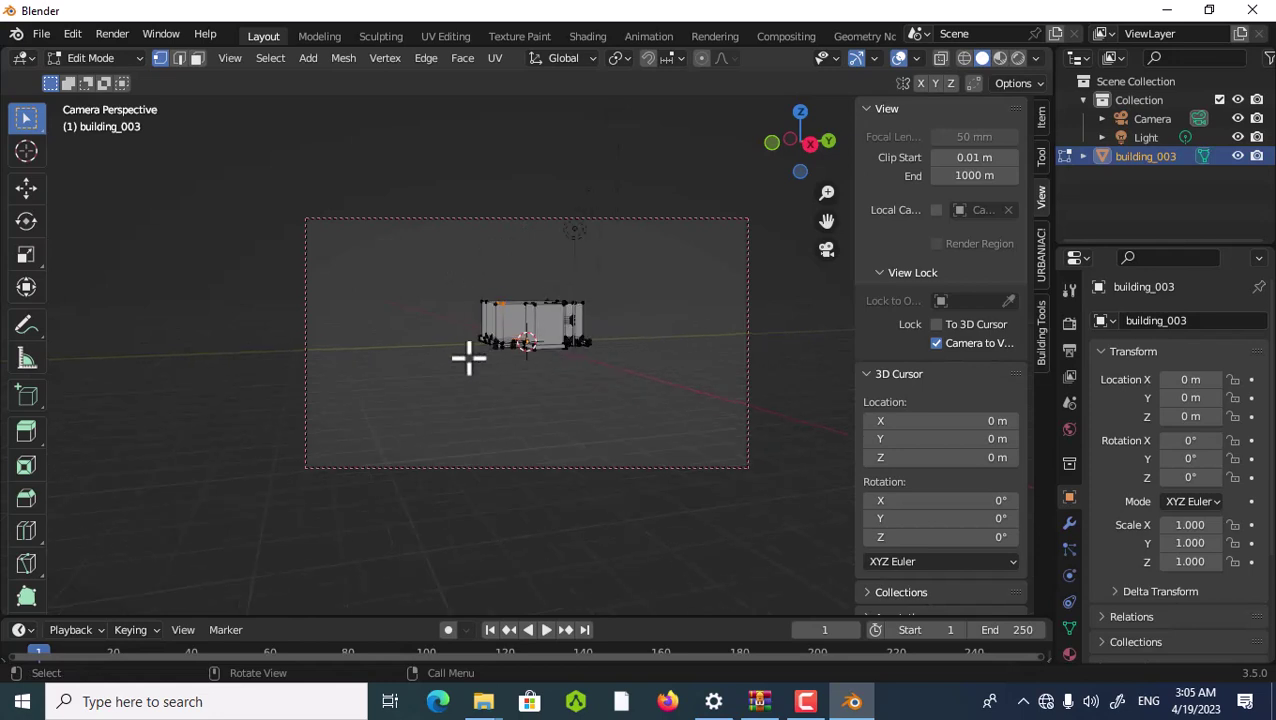
scroll(468, 350, up, 6)
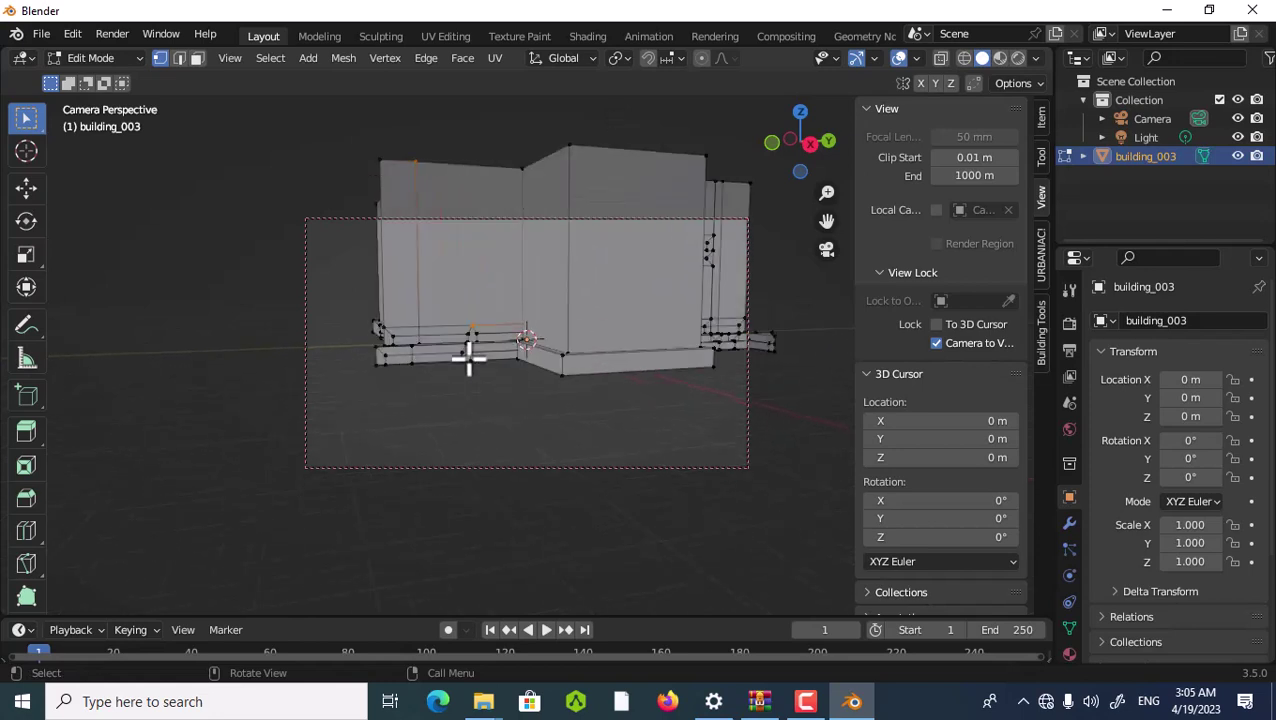
click(806, 701)
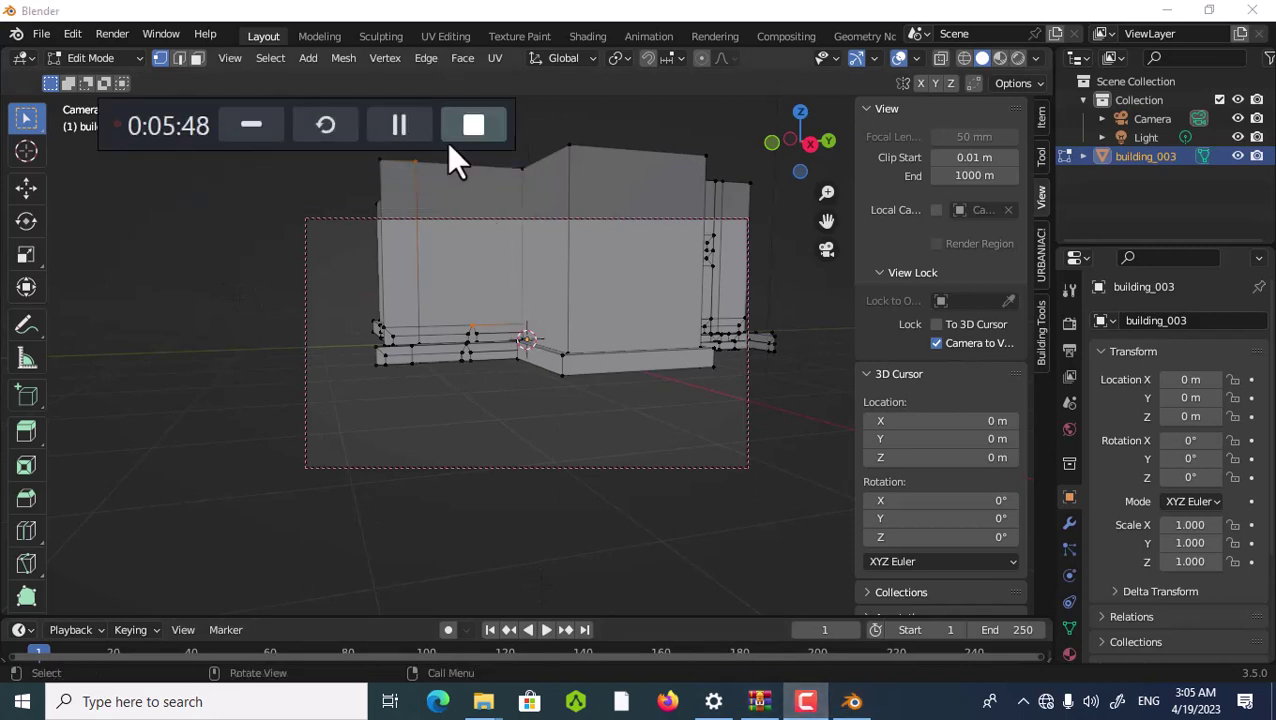